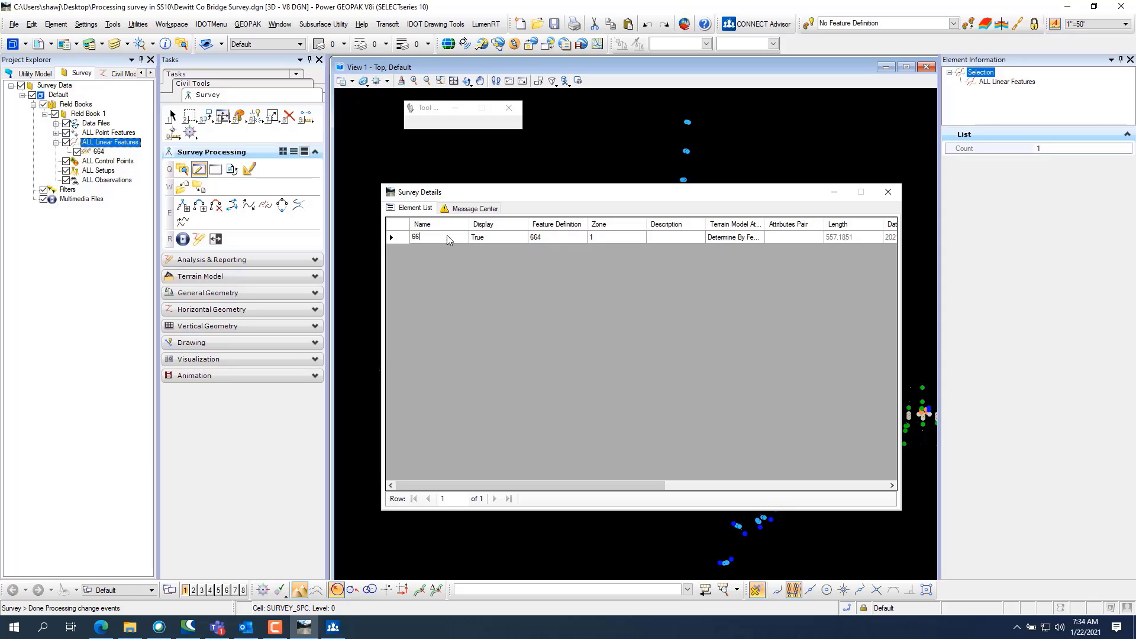
# - Close the survey details list and select the 664 linear feature in the view to inspect its properties
pyautogui.click(446, 236)
pyautogui.click(887, 192)
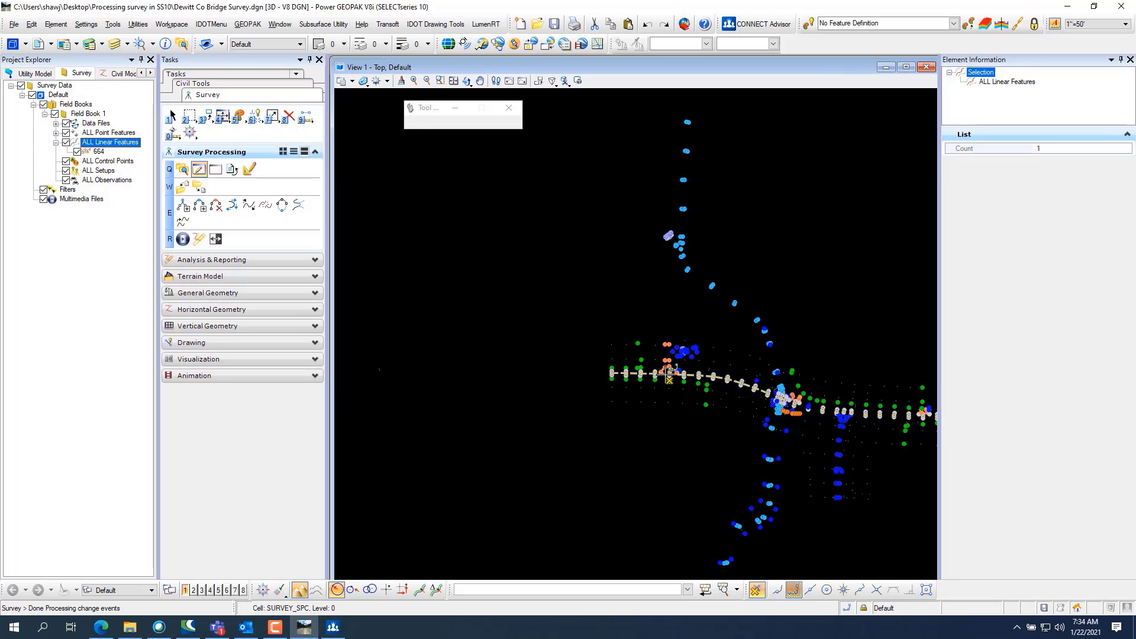
pyautogui.scroll(5, 649, 369)
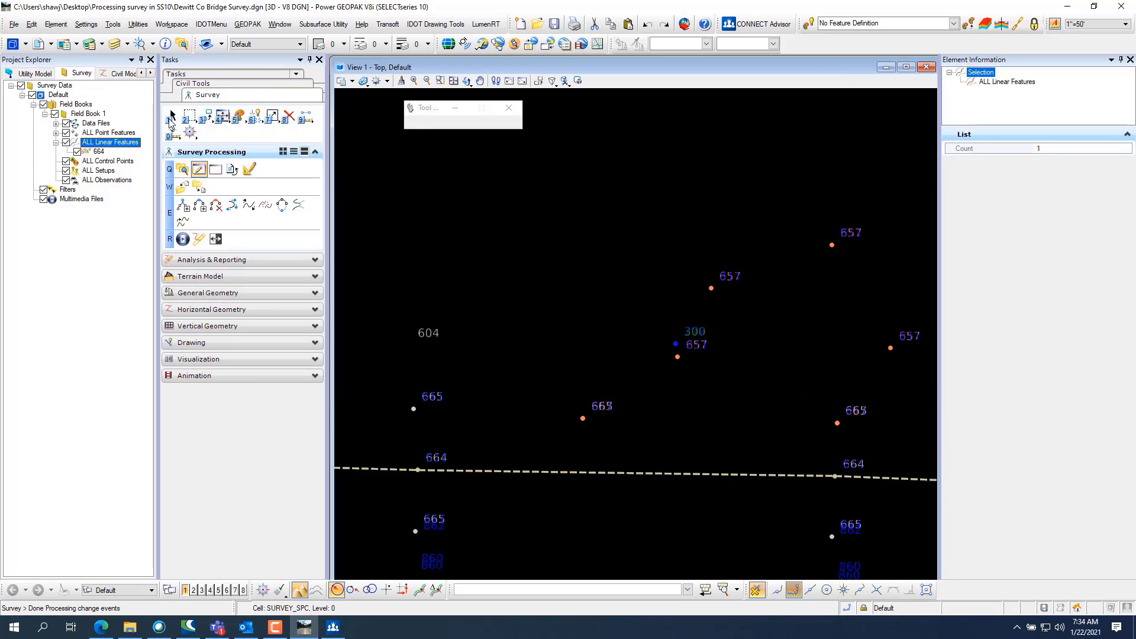
pyautogui.click(171, 117)
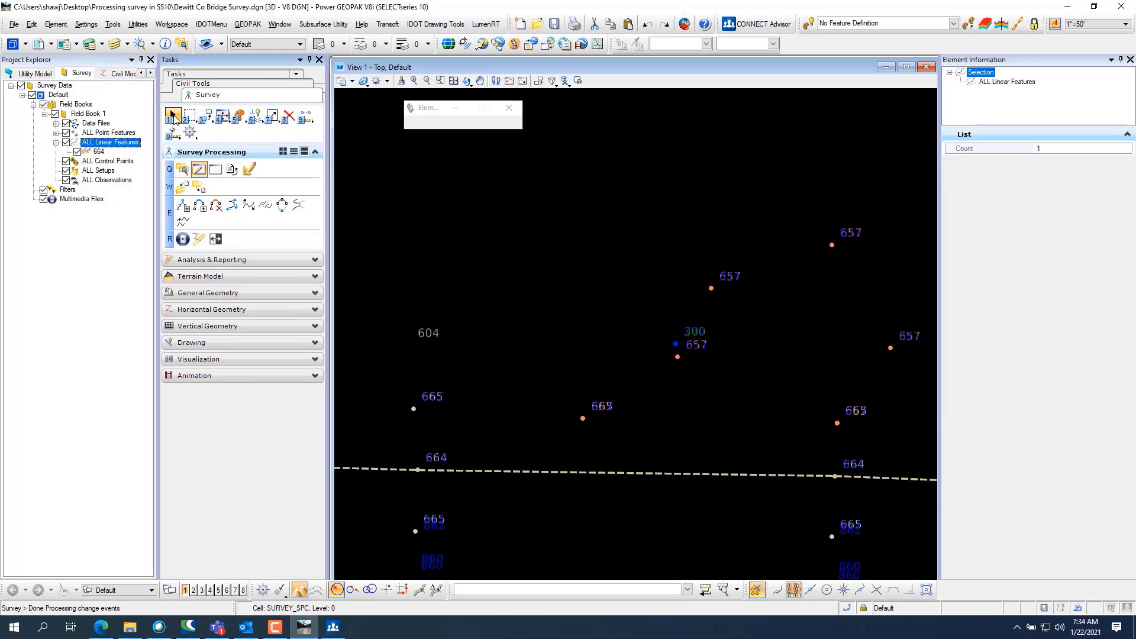
pyautogui.click(504, 474)
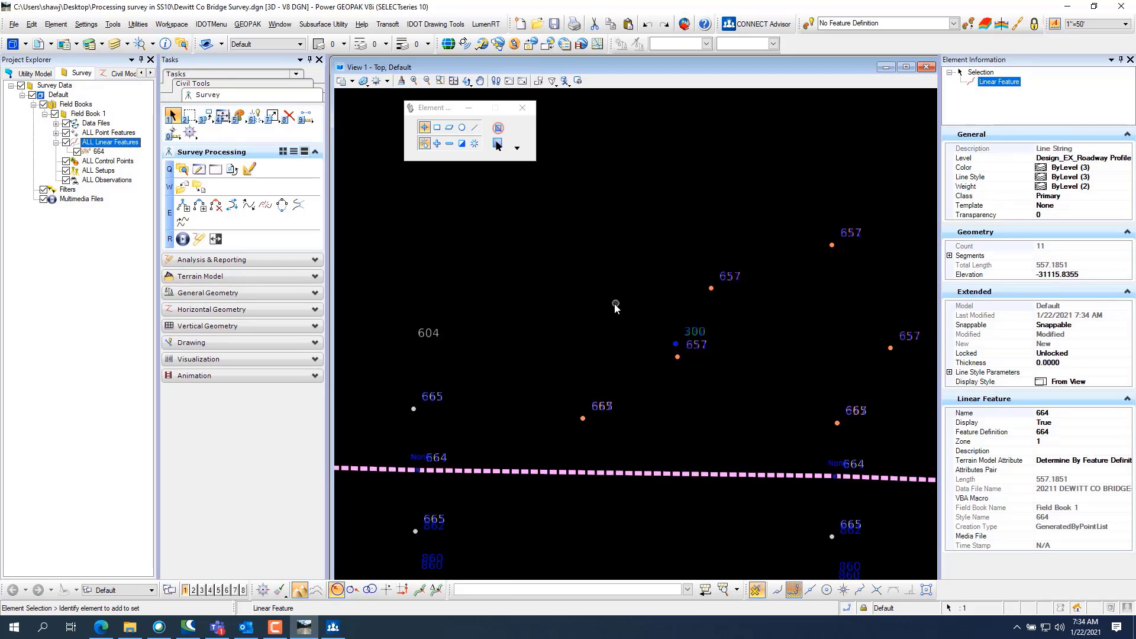
# - Examine how the 664 line runs through the survey points along the road, and clear its selection
pyautogui.scroll(-5, 615, 306)
pyautogui.scroll(6, 612, 328)
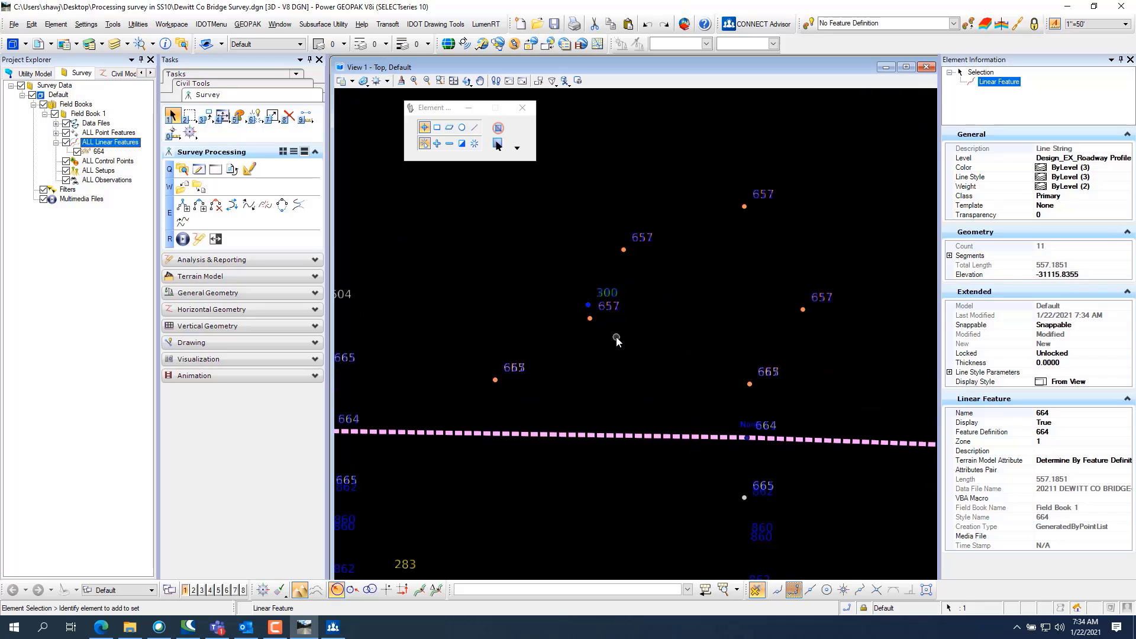
pyautogui.scroll(-5, 599, 306)
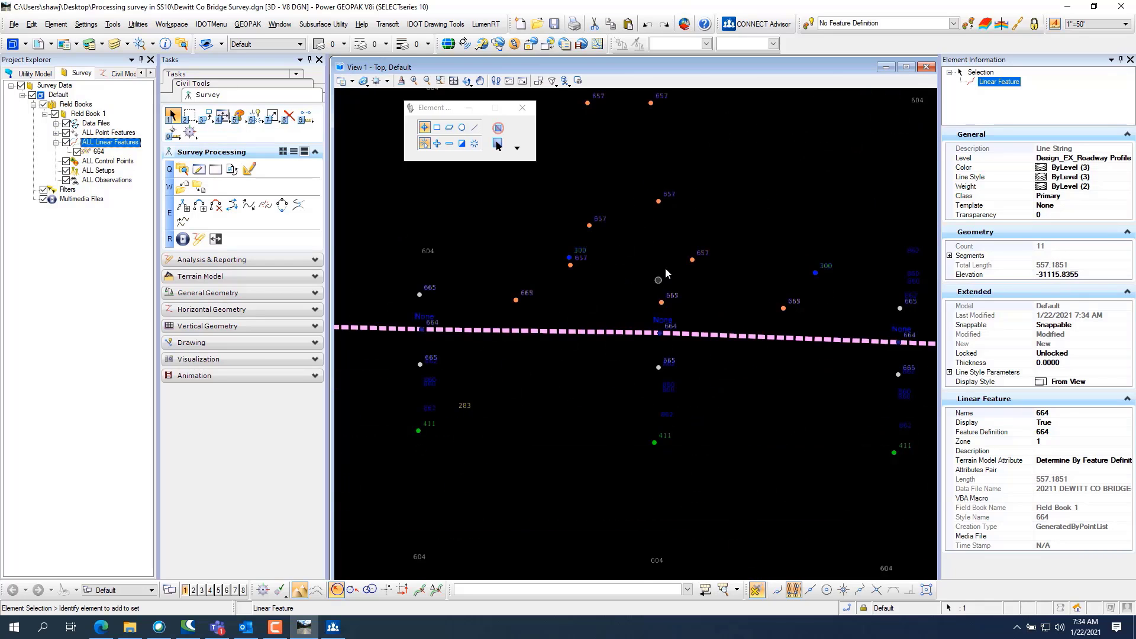
pyautogui.scroll(2, 667, 261)
pyautogui.scroll(-2, 616, 310)
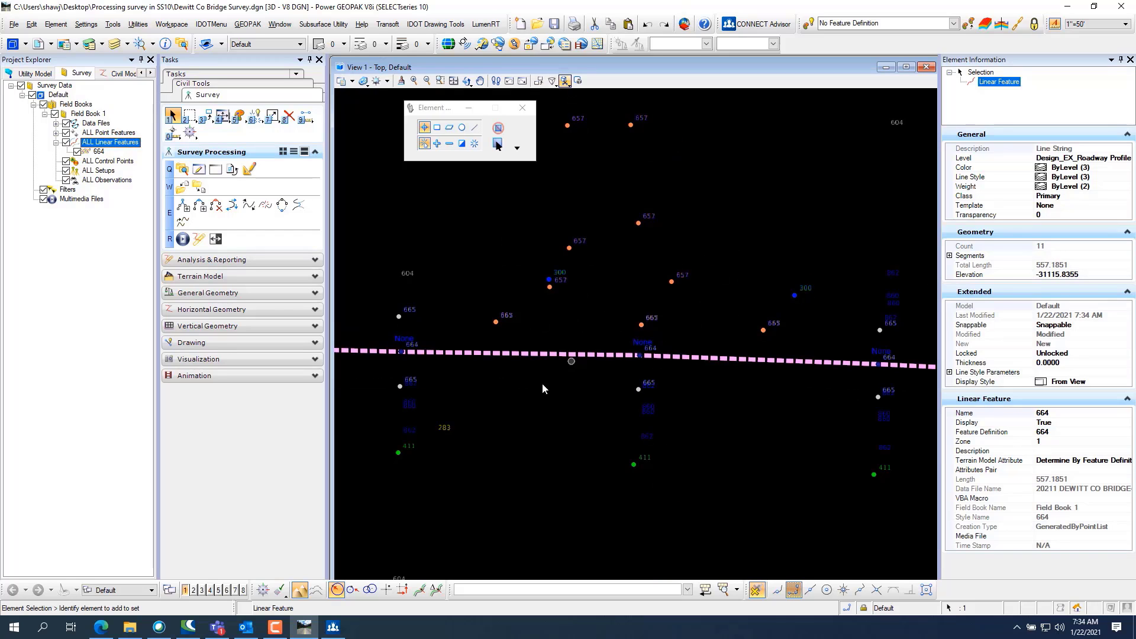
pyautogui.click(514, 266)
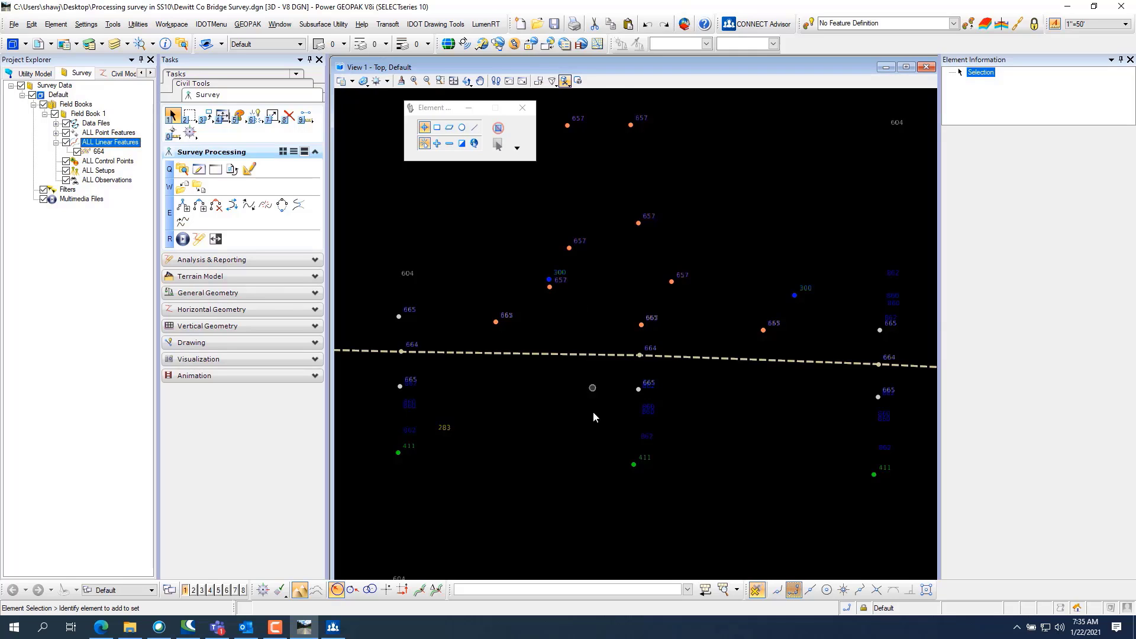
pyautogui.scroll(-2, 594, 413)
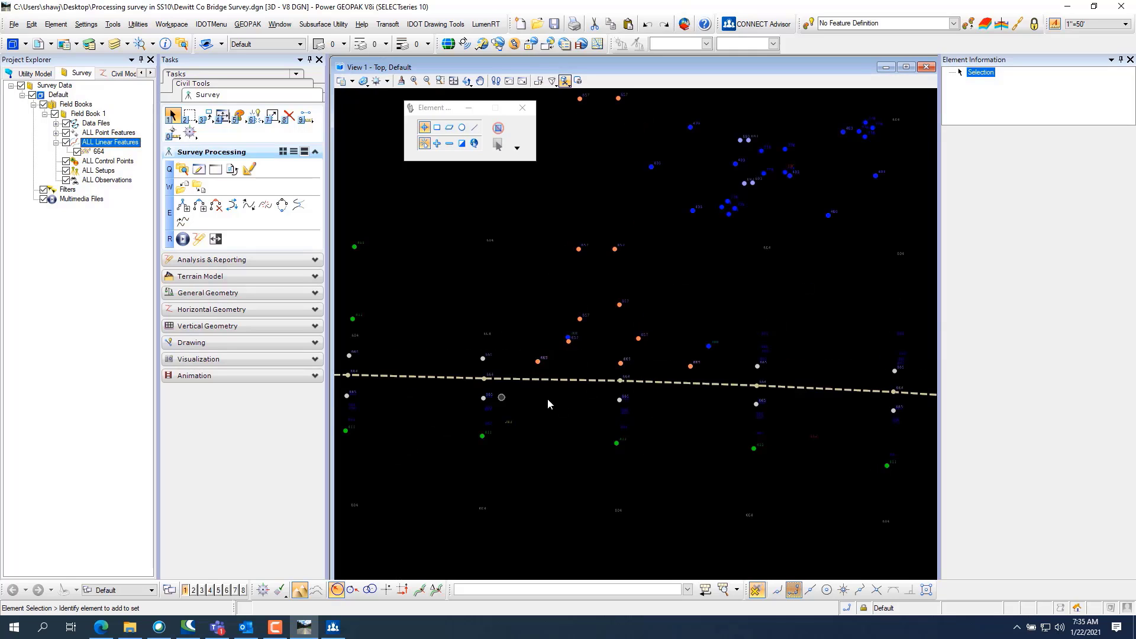
pyautogui.moveTo(455, 383)
pyautogui.scroll(-3, 700, 388)
pyautogui.scroll(-2, 602, 383)
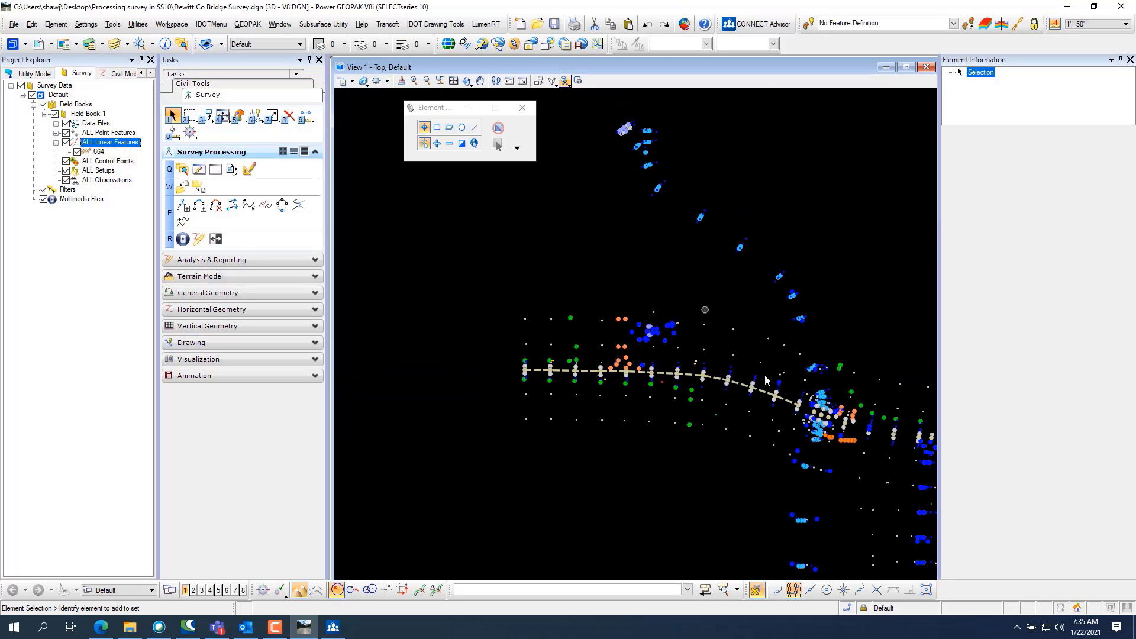
pyautogui.scroll(-2, 498, 327)
pyautogui.scroll(-2, 720, 342)
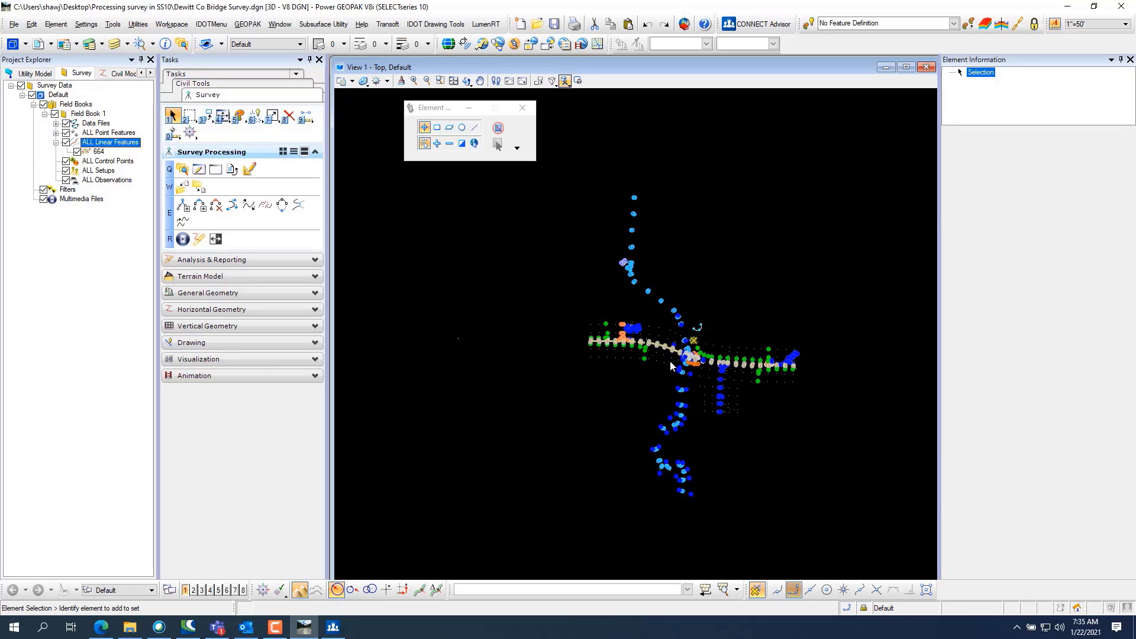
# - Create a terrain model from Field Book 1
pyautogui.click(94, 113)
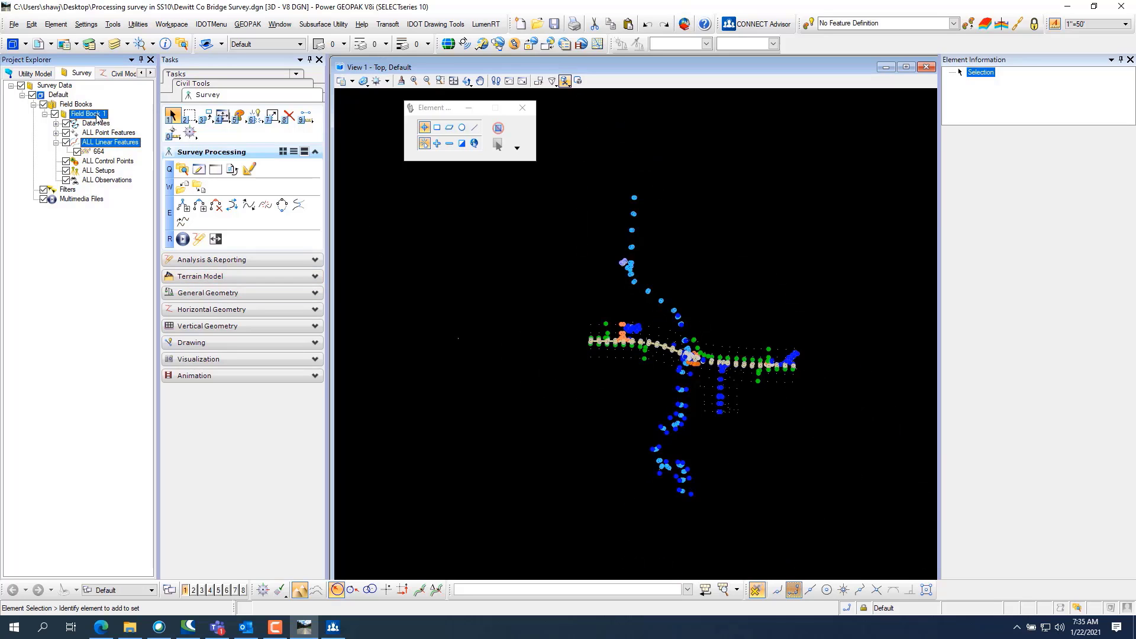
pyautogui.rightClick(97, 114)
pyautogui.moveTo(159, 123)
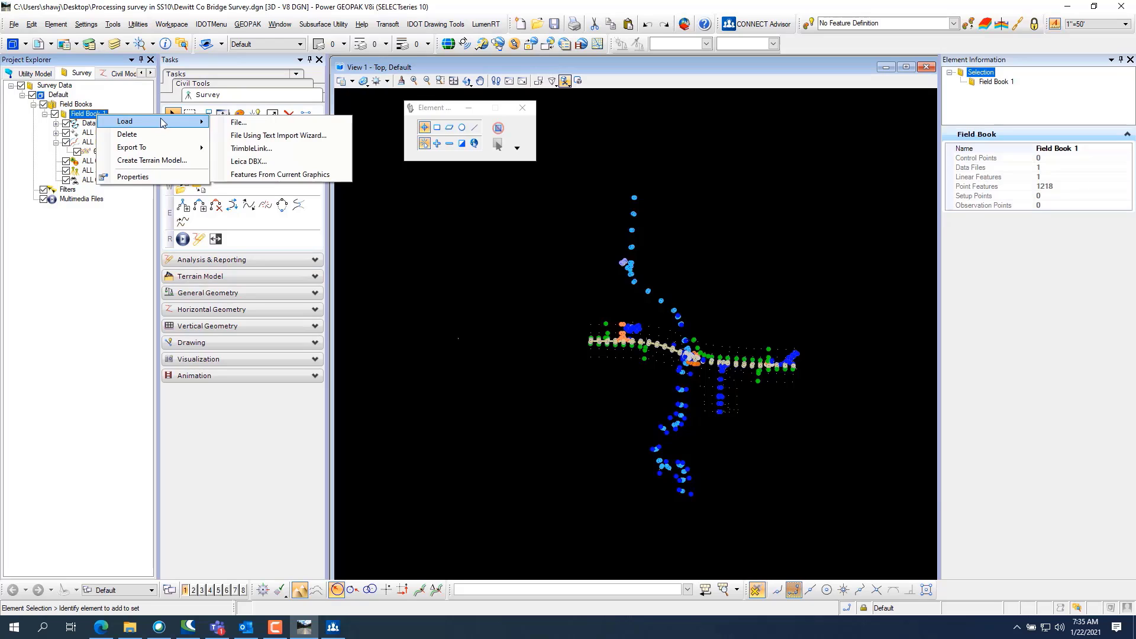
pyautogui.click(166, 162)
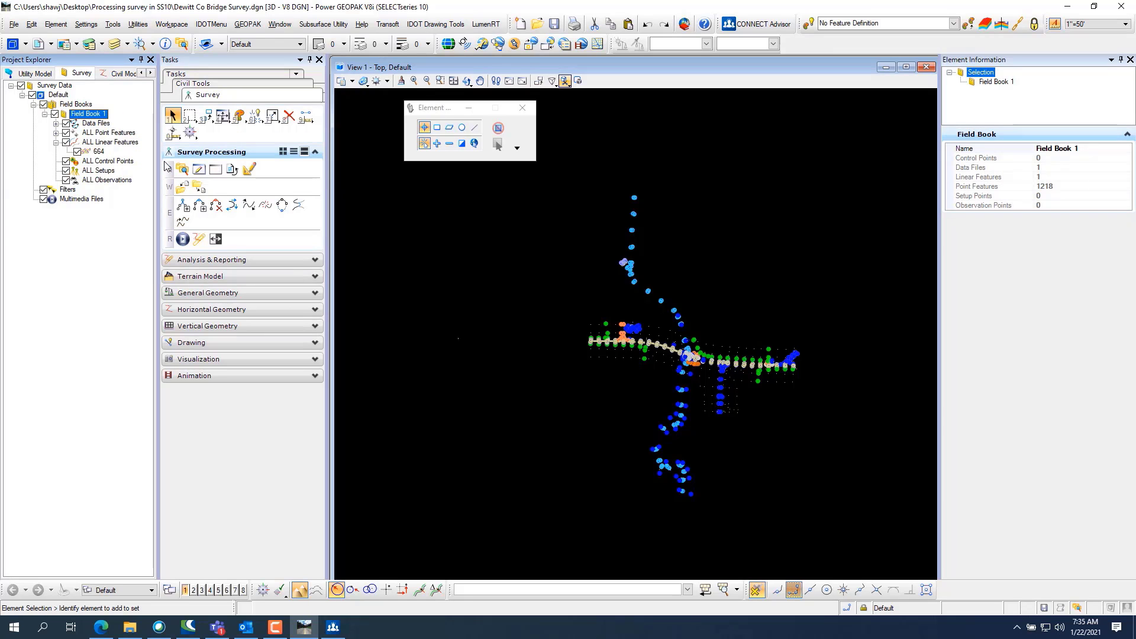
# - Turn on the triangles display for the Field Book 1 terrain model and deselect the terrain
pyautogui.scroll(5, 746, 346)
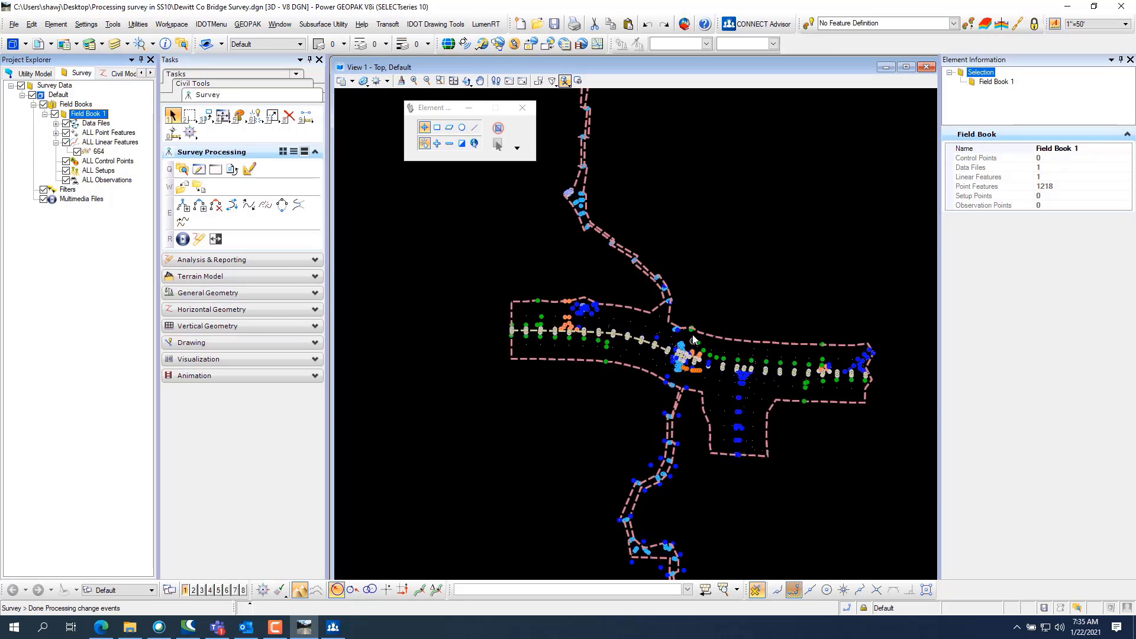
pyautogui.scroll(-3, 680, 344)
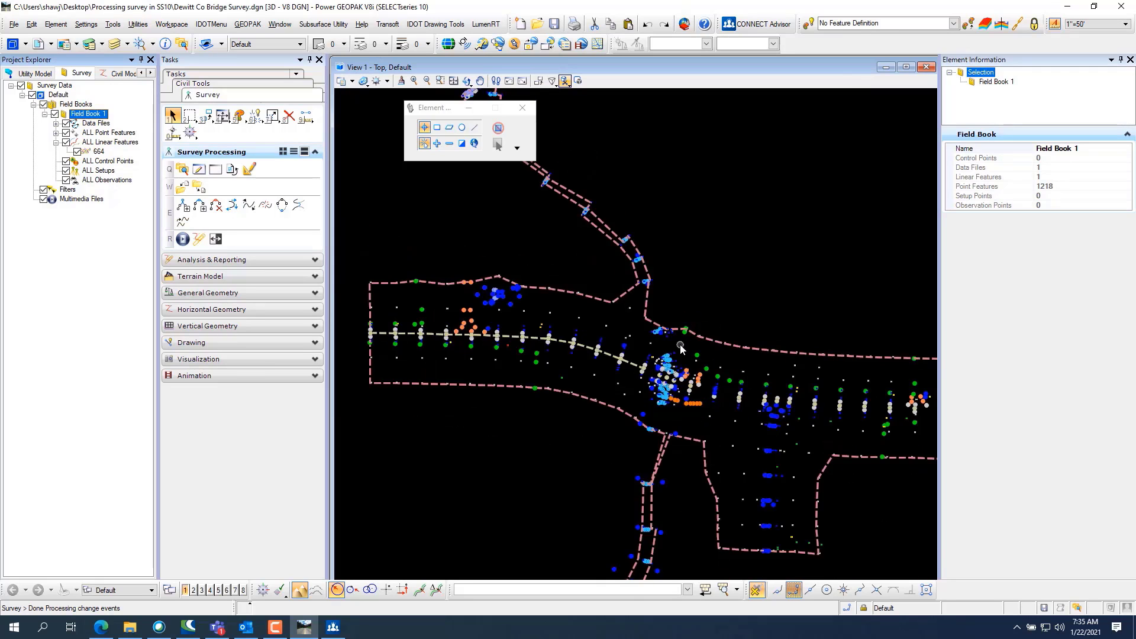
pyautogui.scroll(3, 667, 415)
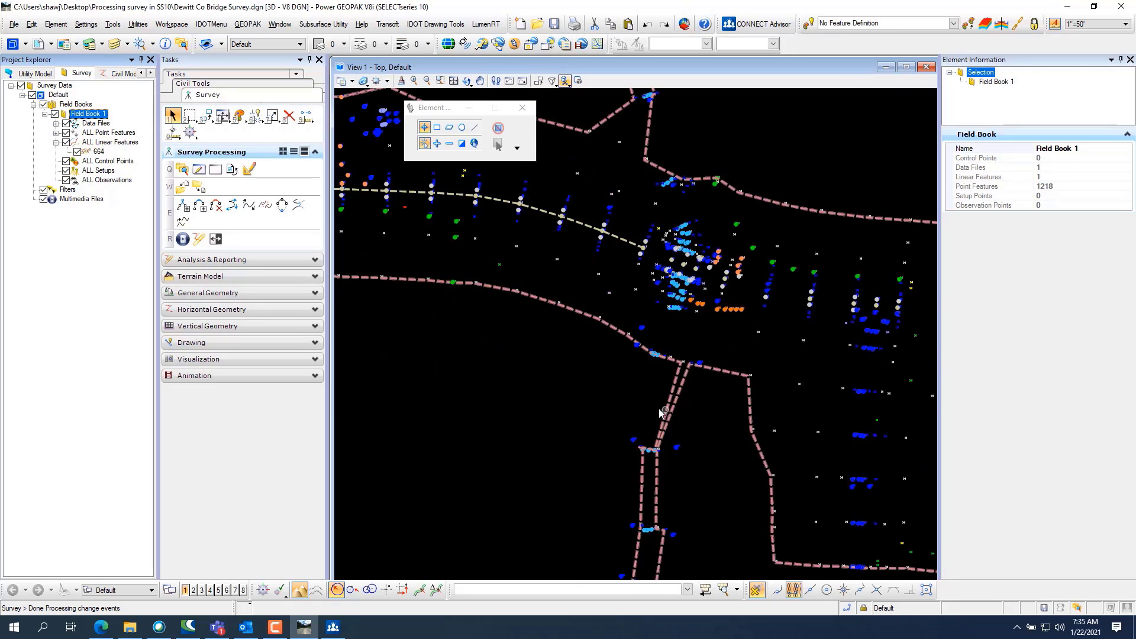
pyautogui.scroll(-3, 667, 415)
pyautogui.scroll(3, 617, 336)
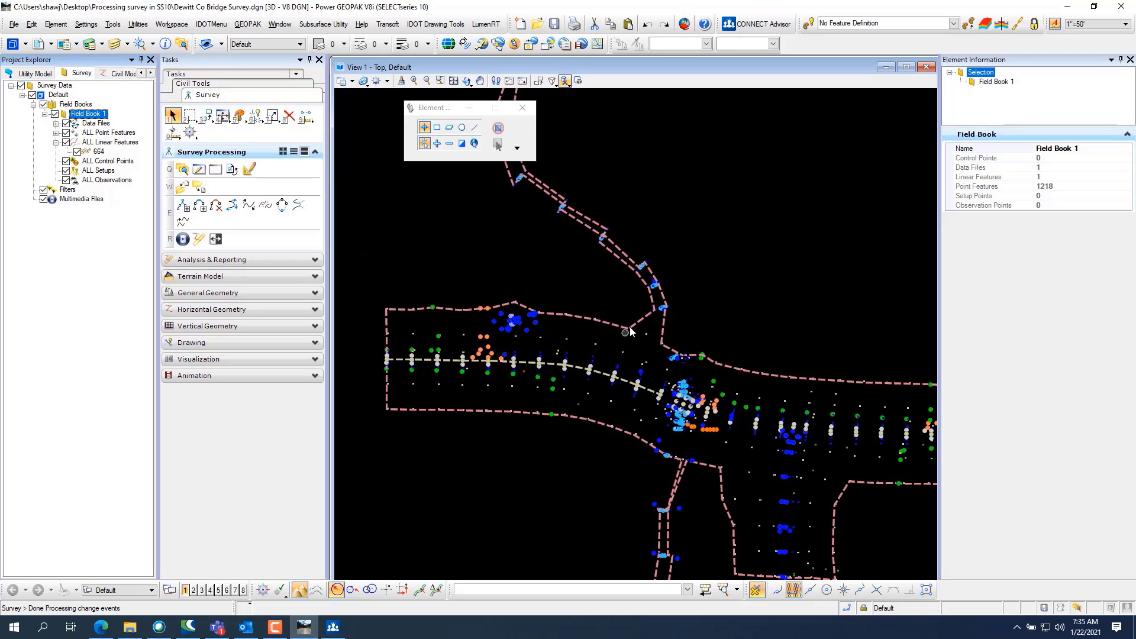
pyautogui.click(637, 324)
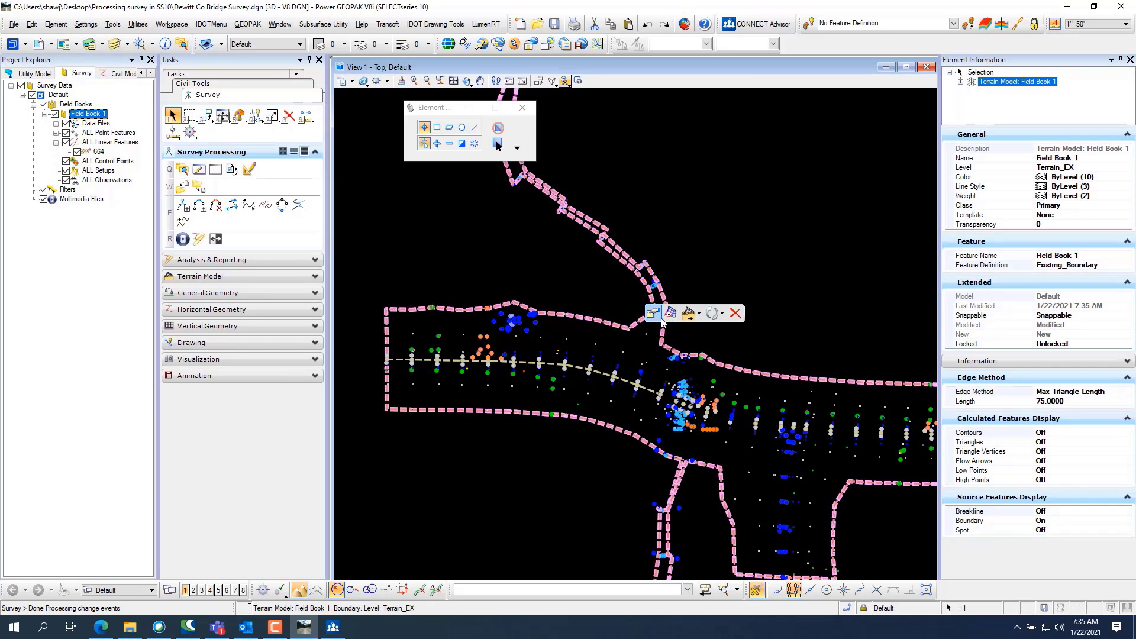
pyautogui.click(660, 314)
pyautogui.doubleClick(712, 304)
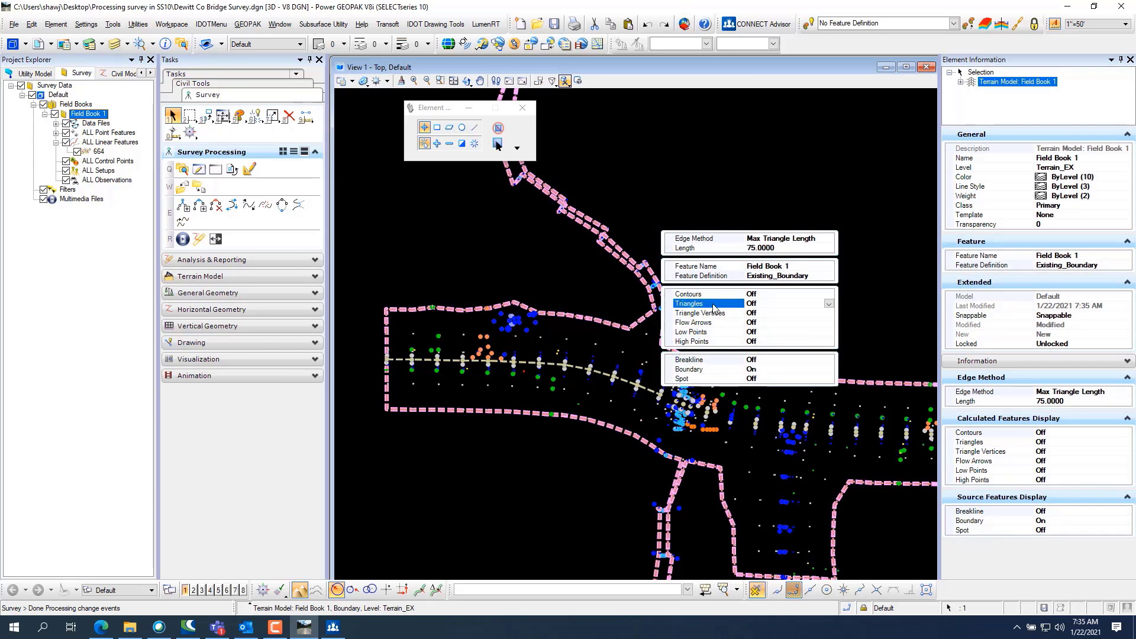
pyautogui.click(588, 288)
pyautogui.scroll(3, 630, 325)
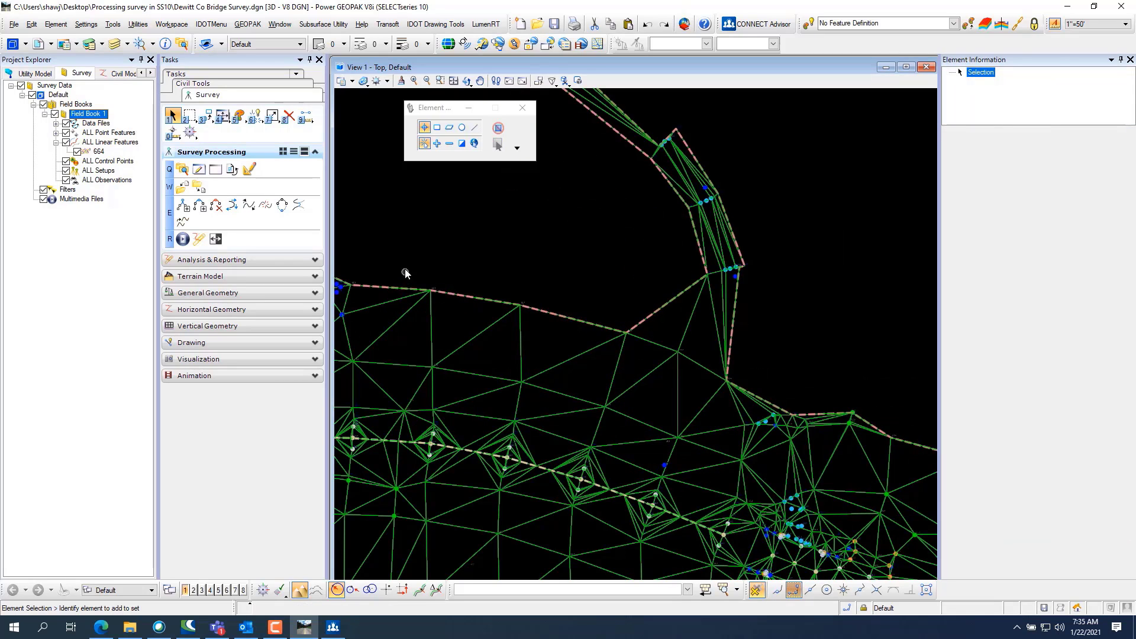
pyautogui.click(221, 276)
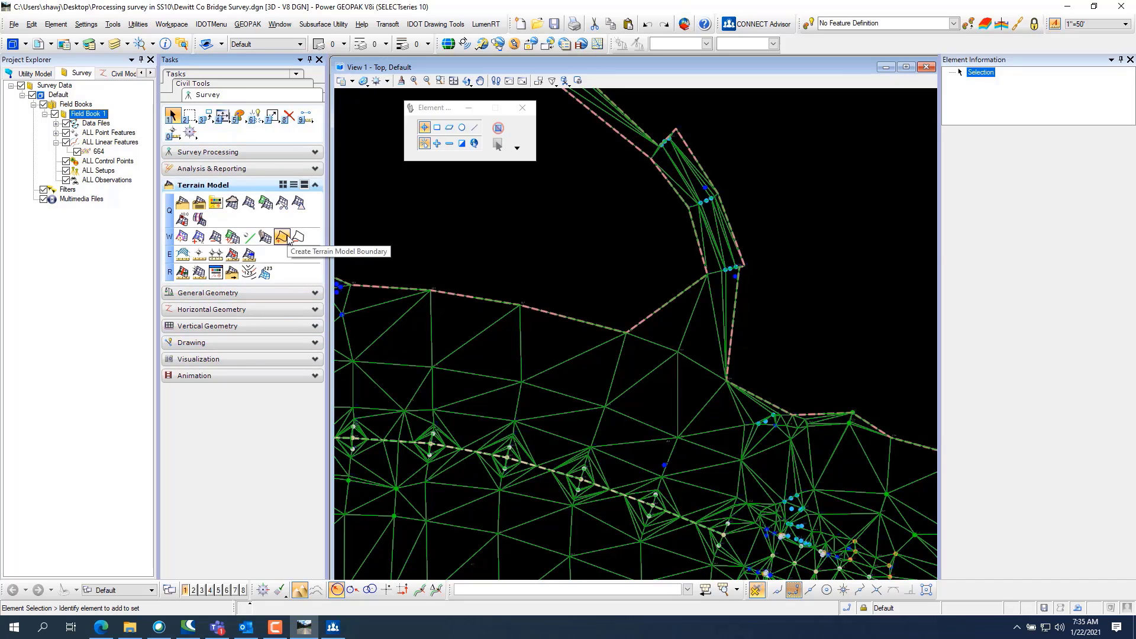
pyautogui.click(265, 237)
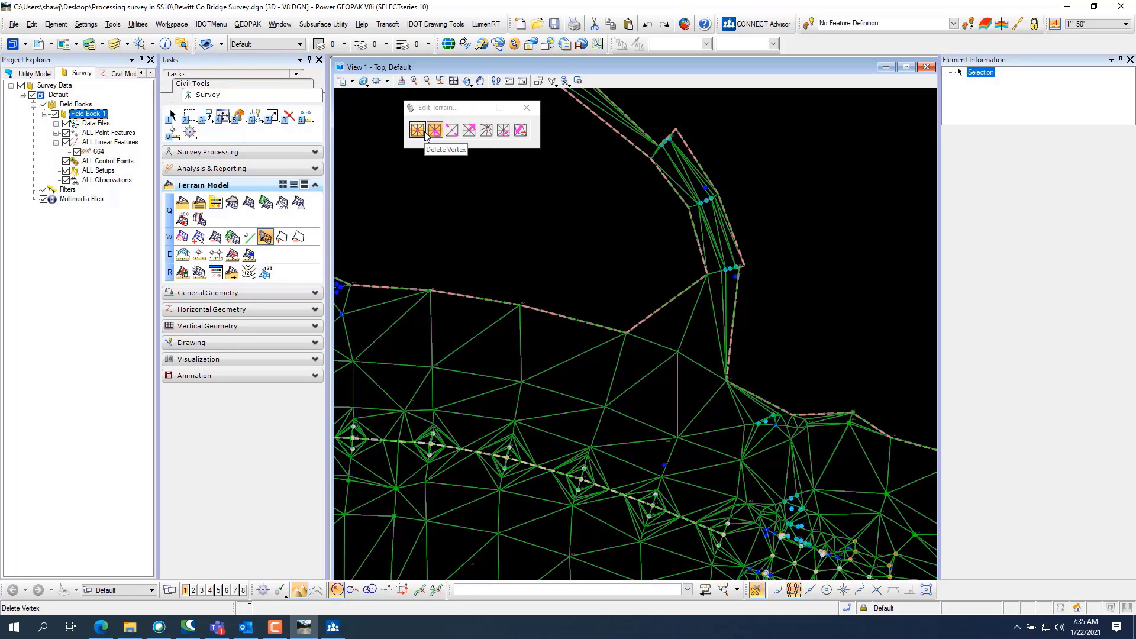
pyautogui.click(442, 134)
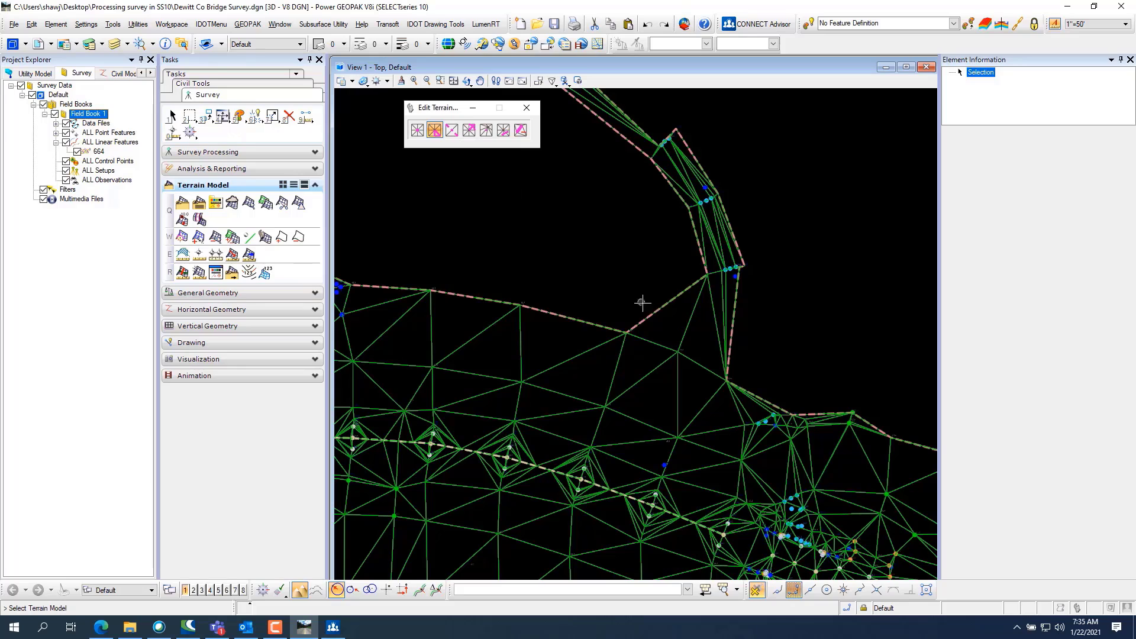
pyautogui.click(527, 109)
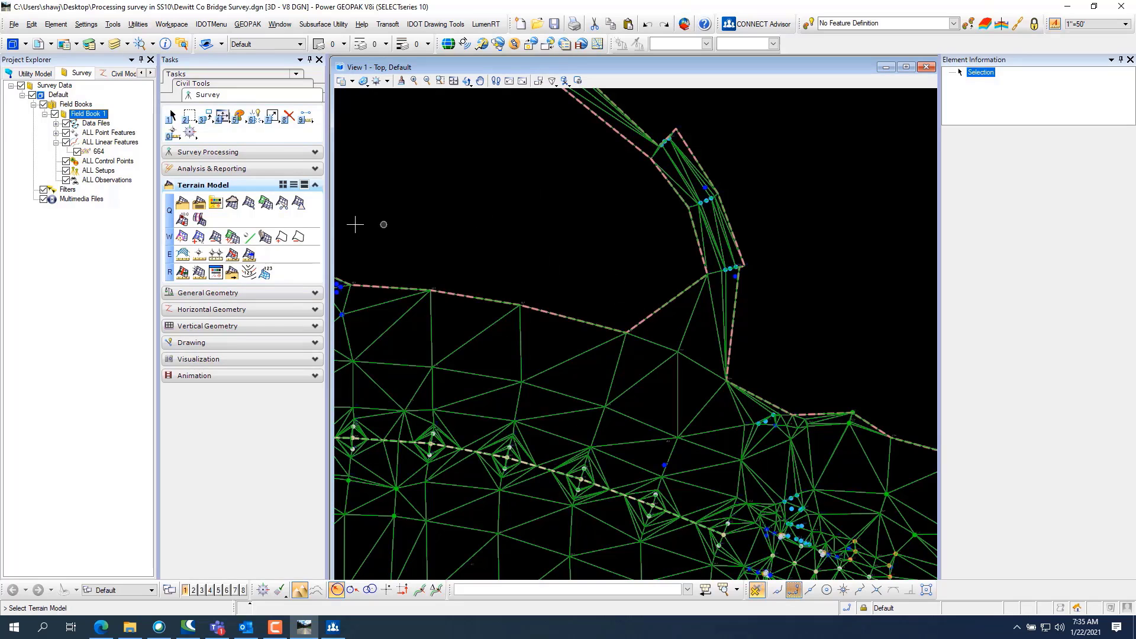
pyautogui.rightClick(93, 115)
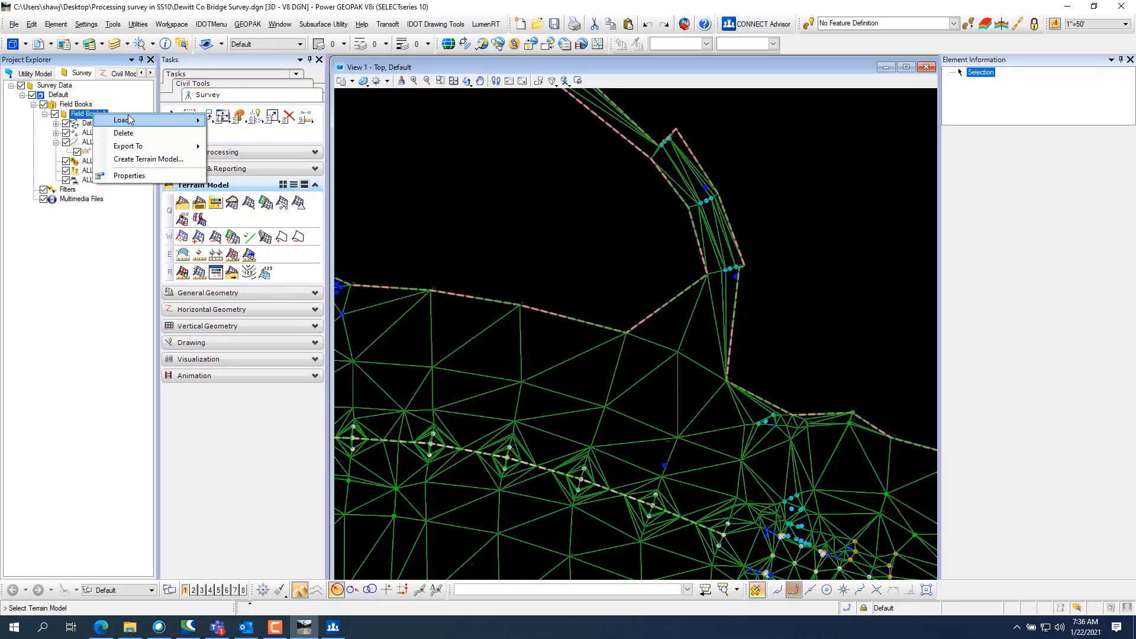
pyautogui.moveTo(146, 149)
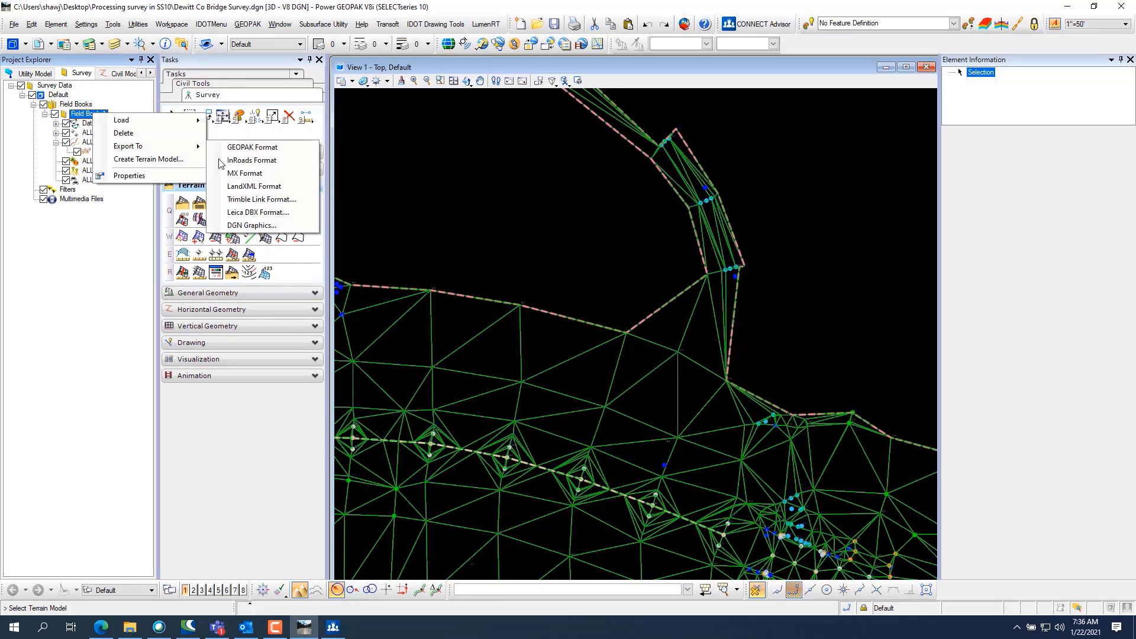
pyautogui.click(500, 207)
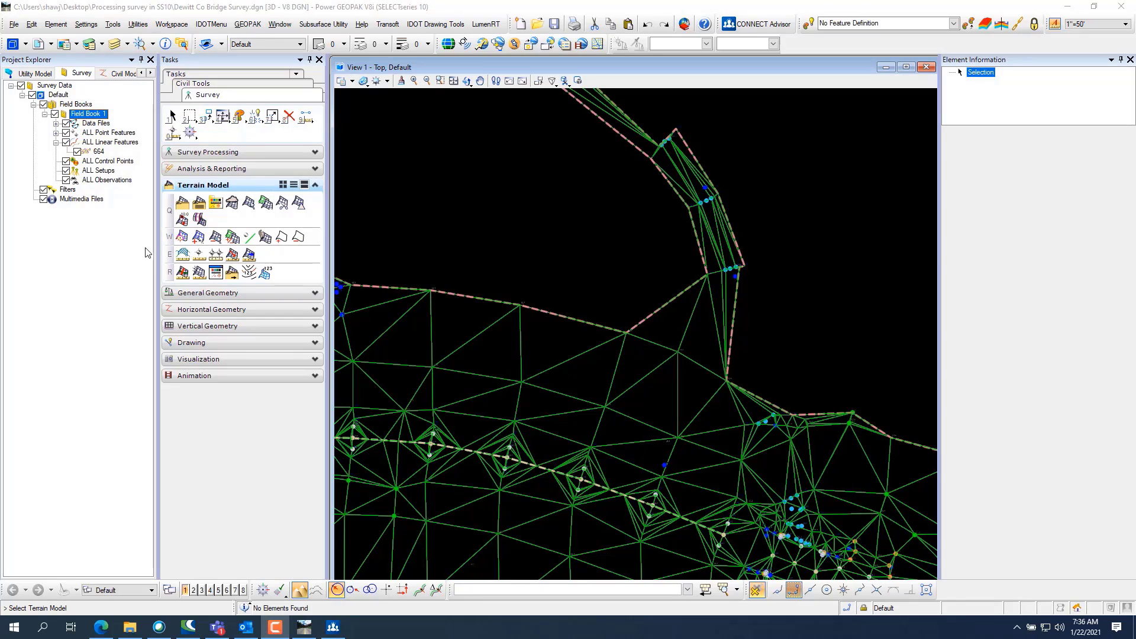
# - Deactivate the survey processing rules for the Default survey project
pyautogui.click(62, 96)
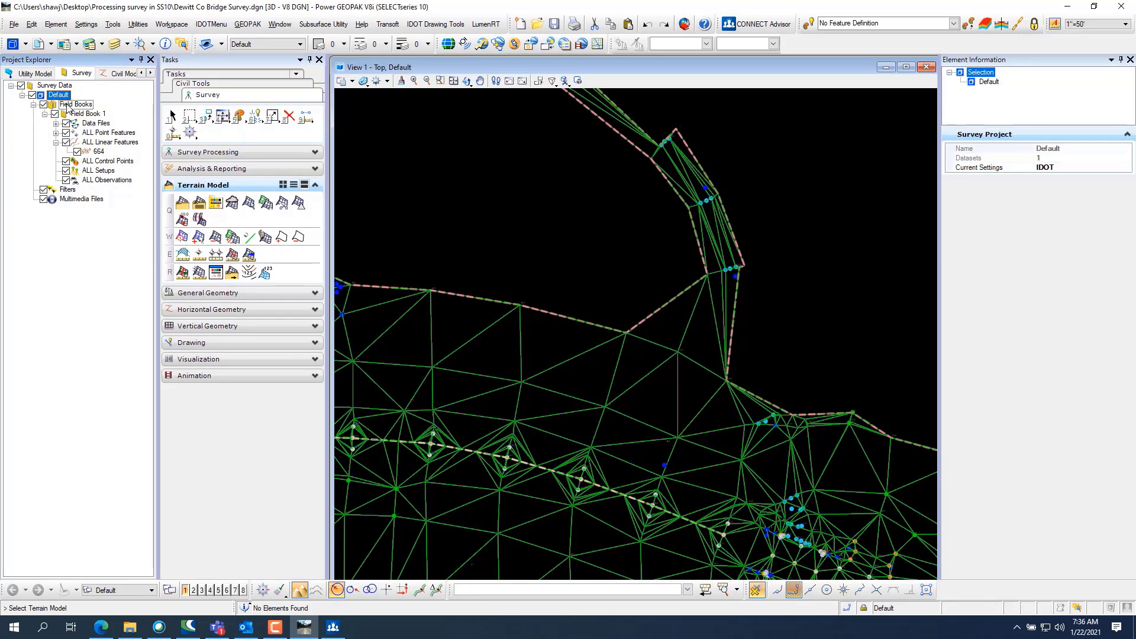
pyautogui.rightClick(66, 98)
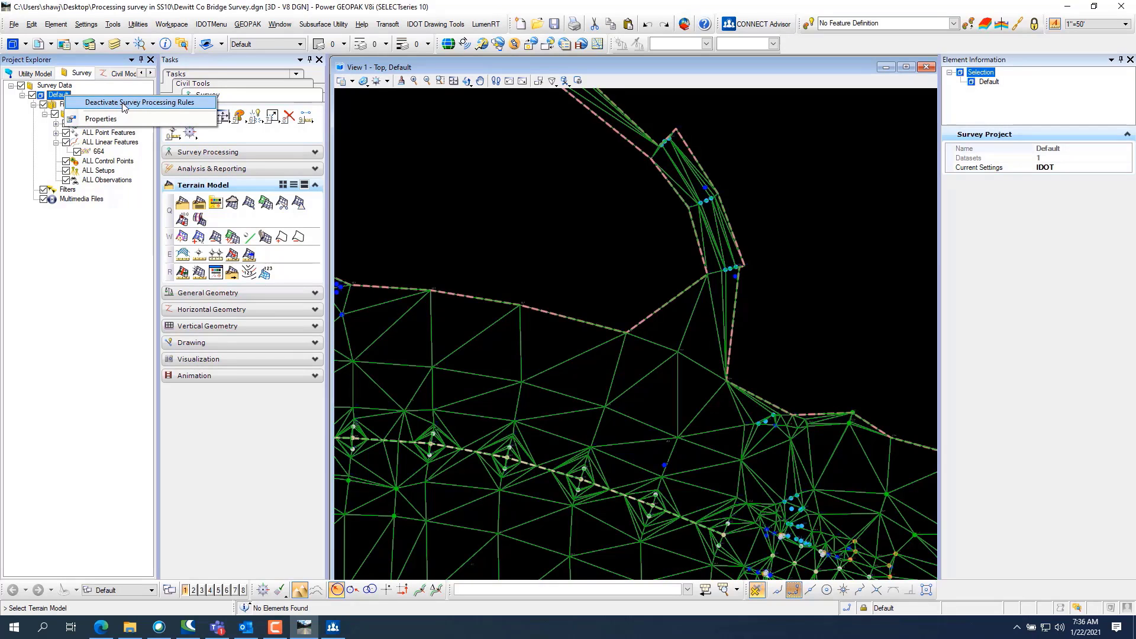
pyautogui.click(123, 103)
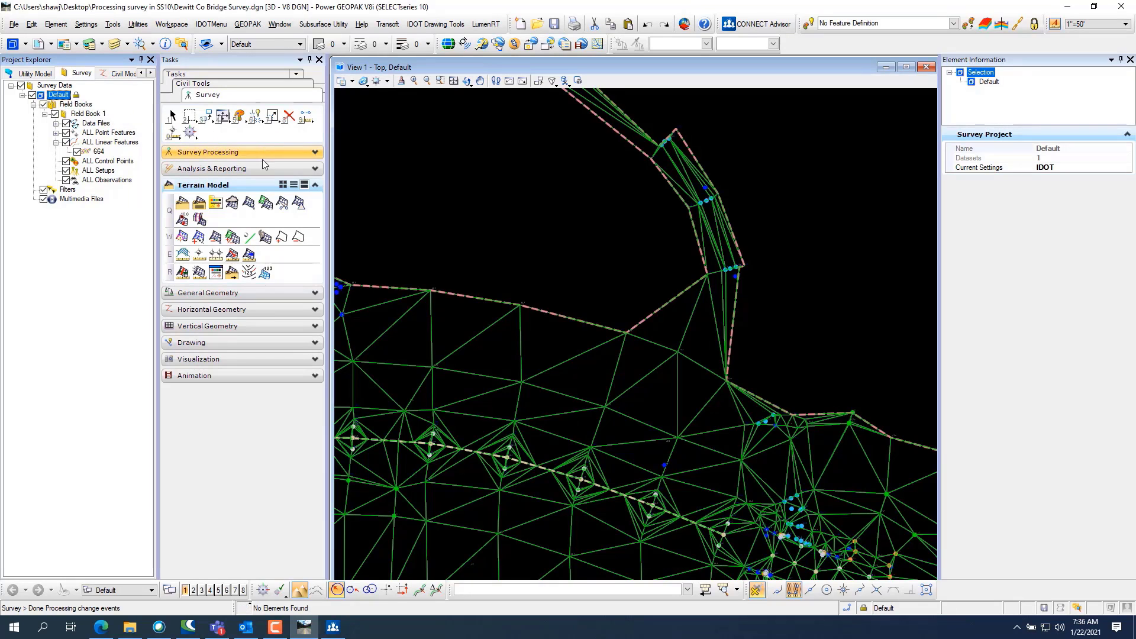
# - Delete the boundary triangle bridging the inner corner where the upper channel strip meets the road corridor, and check the rest of the boundary
pyautogui.scroll(-2, 565, 278)
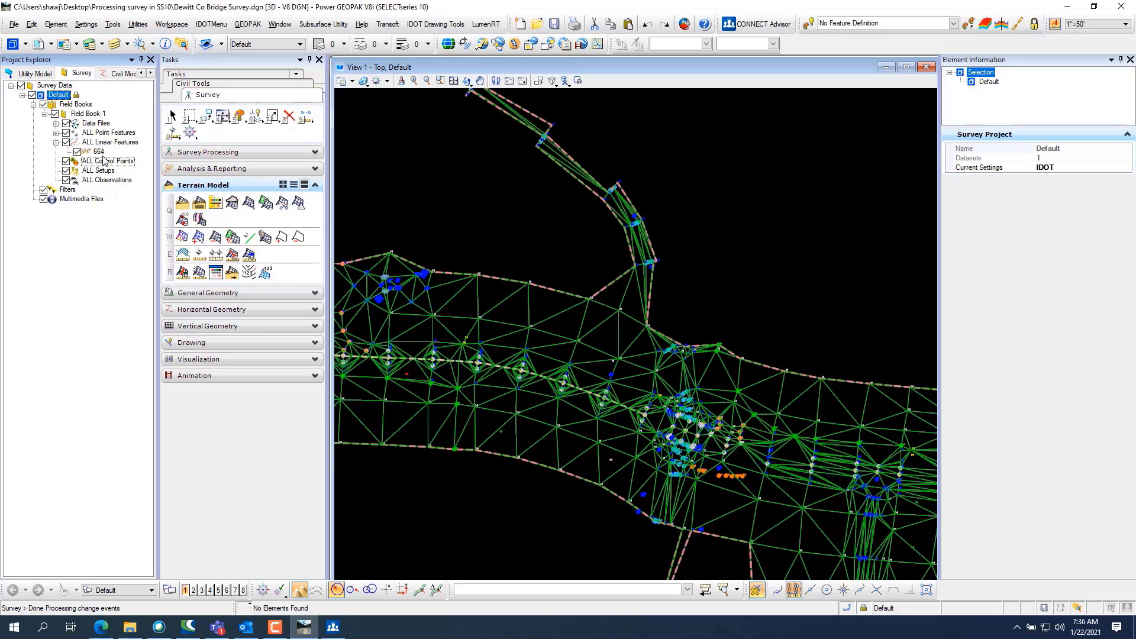
pyautogui.click(265, 236)
pyautogui.click(601, 276)
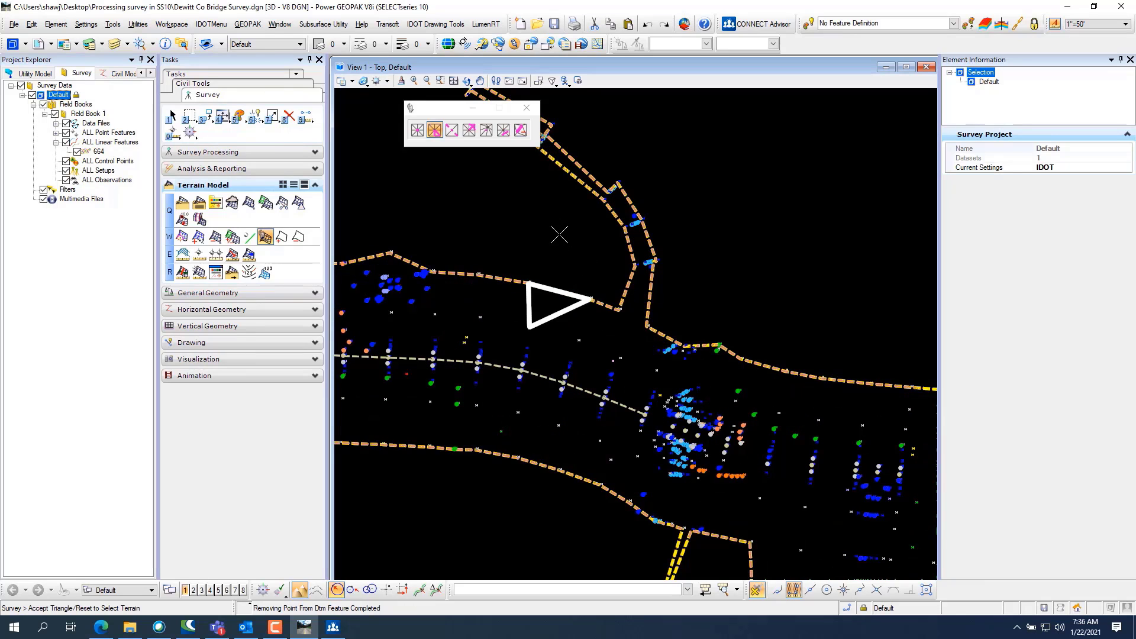
pyautogui.scroll(-3, 716, 358)
pyautogui.scroll(-2, 715, 357)
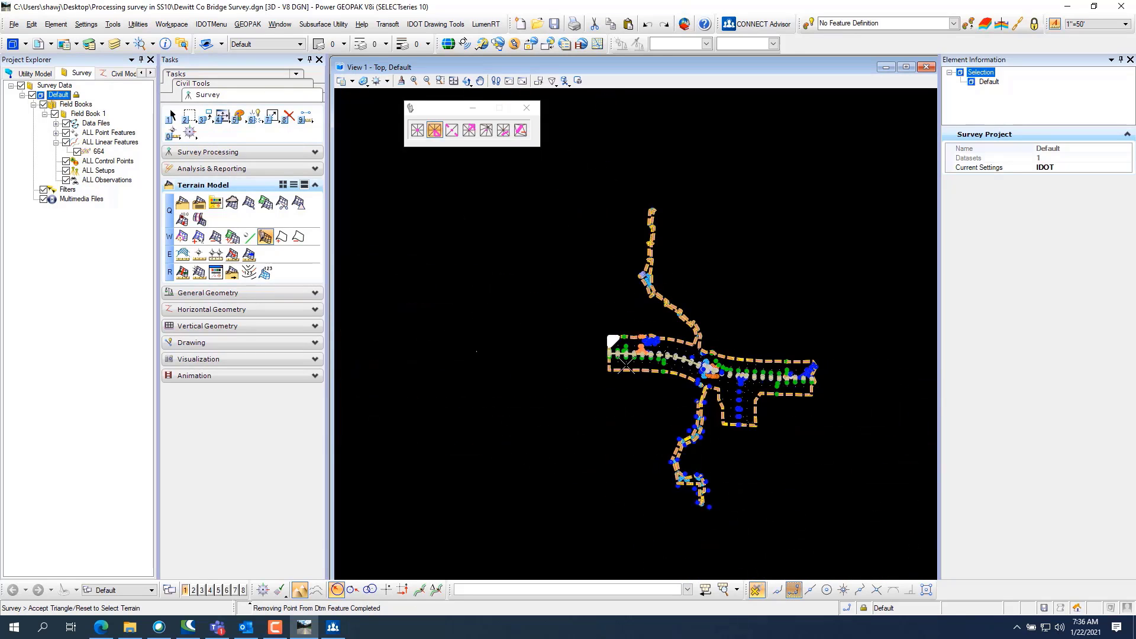
pyautogui.scroll(4, 627, 372)
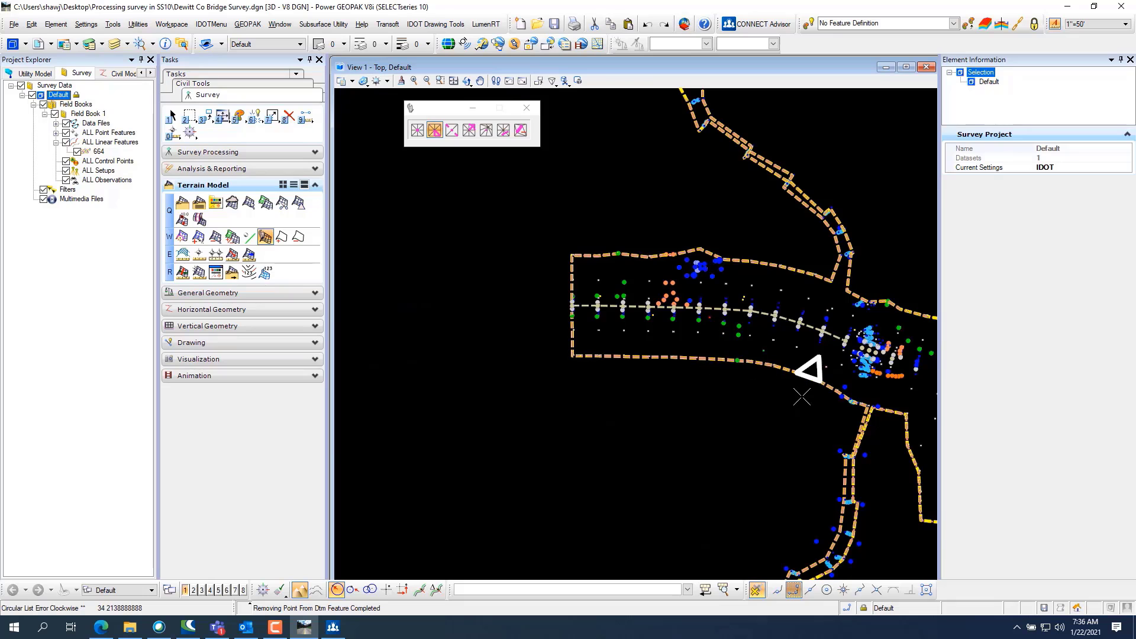
pyautogui.scroll(-3, 609, 388)
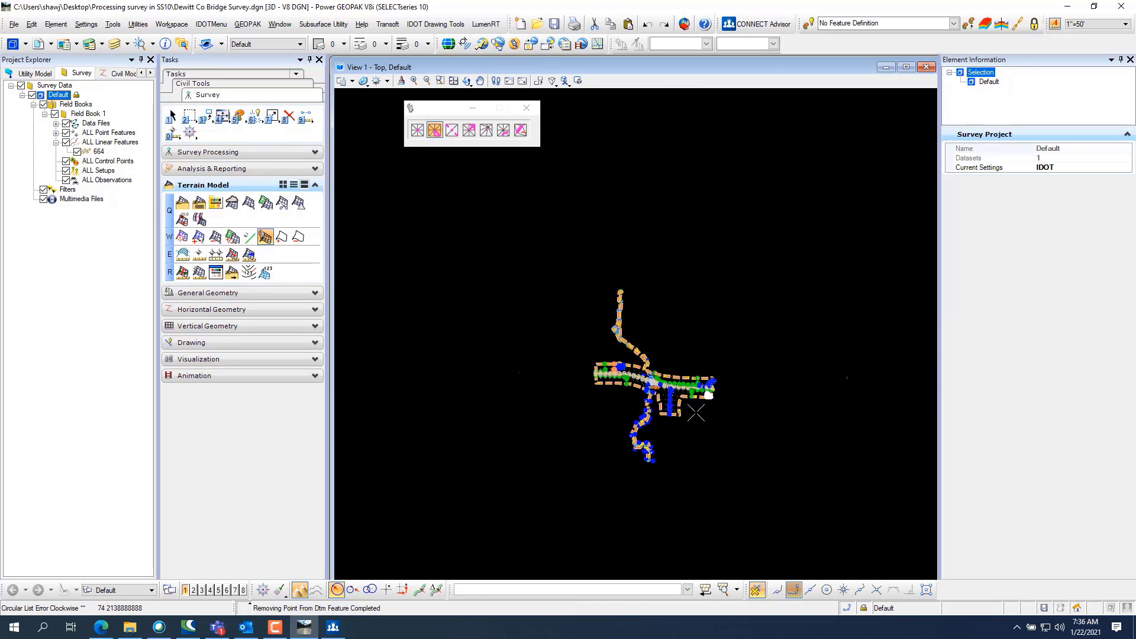
pyautogui.scroll(3, 698, 423)
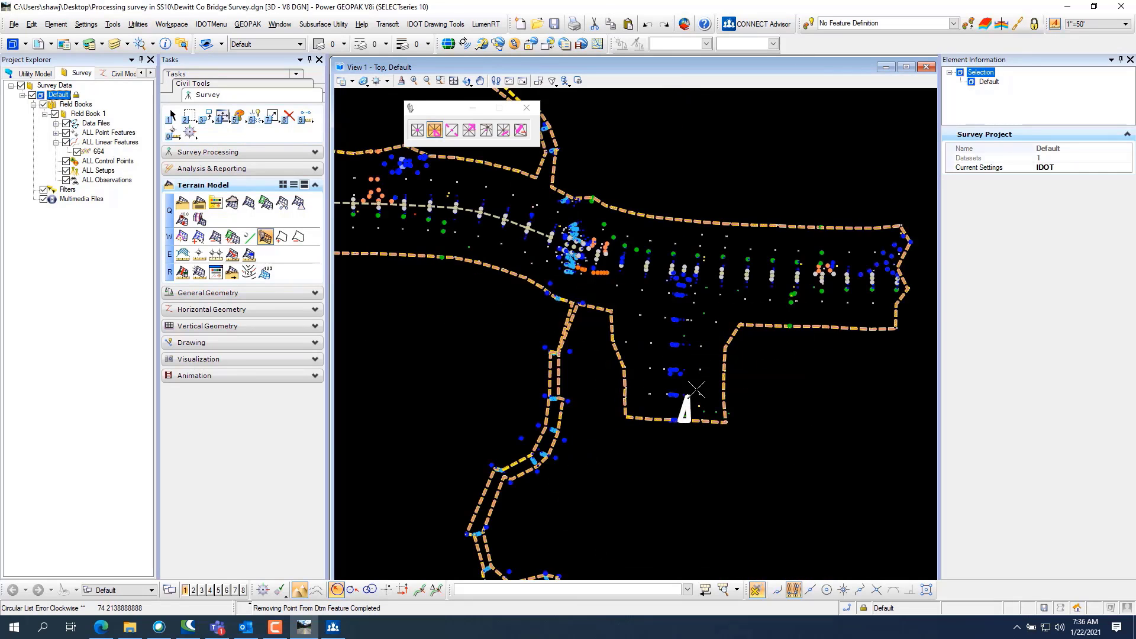
pyautogui.rightClick(753, 445)
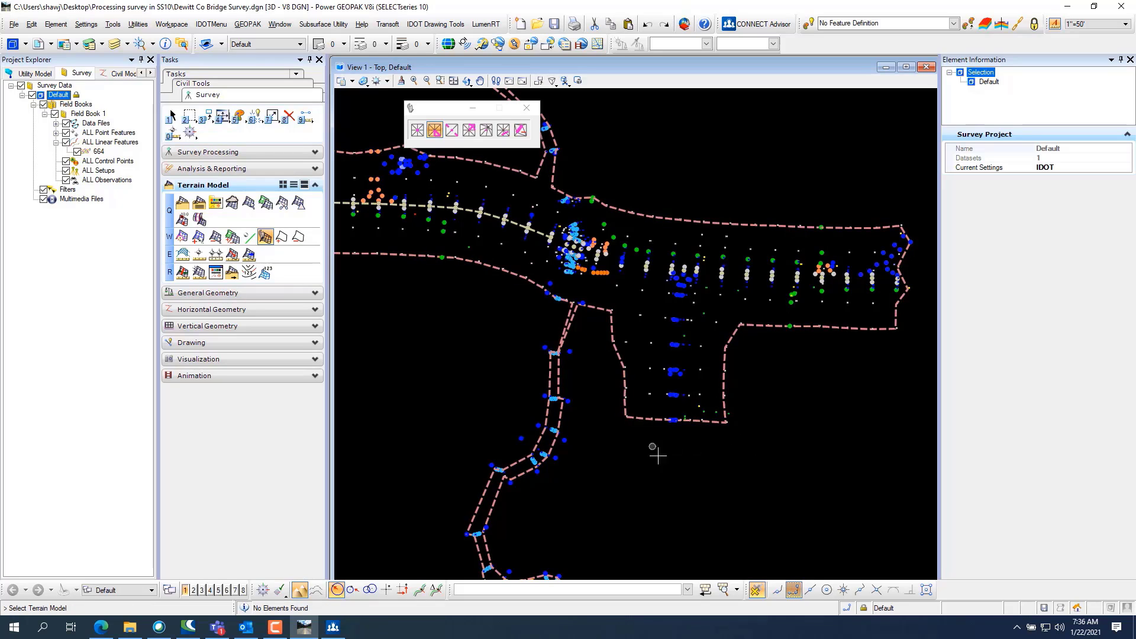
pyautogui.scroll(-2, 656, 456)
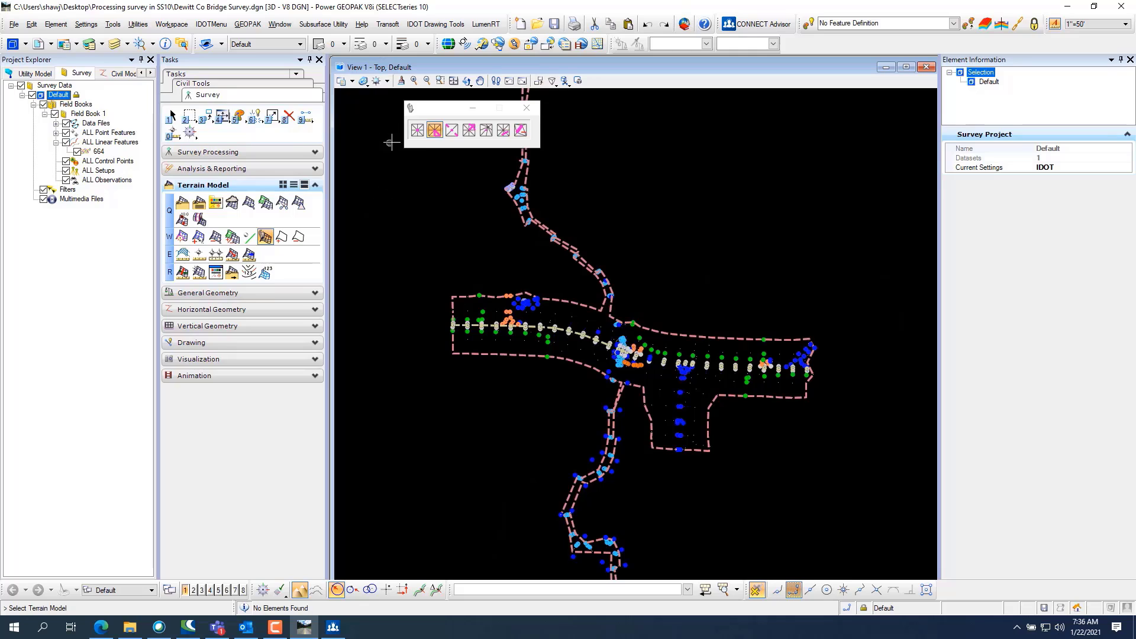
pyautogui.click(469, 131)
# - Start creating a terrain boundary with the Add Boundary method and look through the IDOT_Survey categories for a suitable feature definition
pyautogui.click(281, 238)
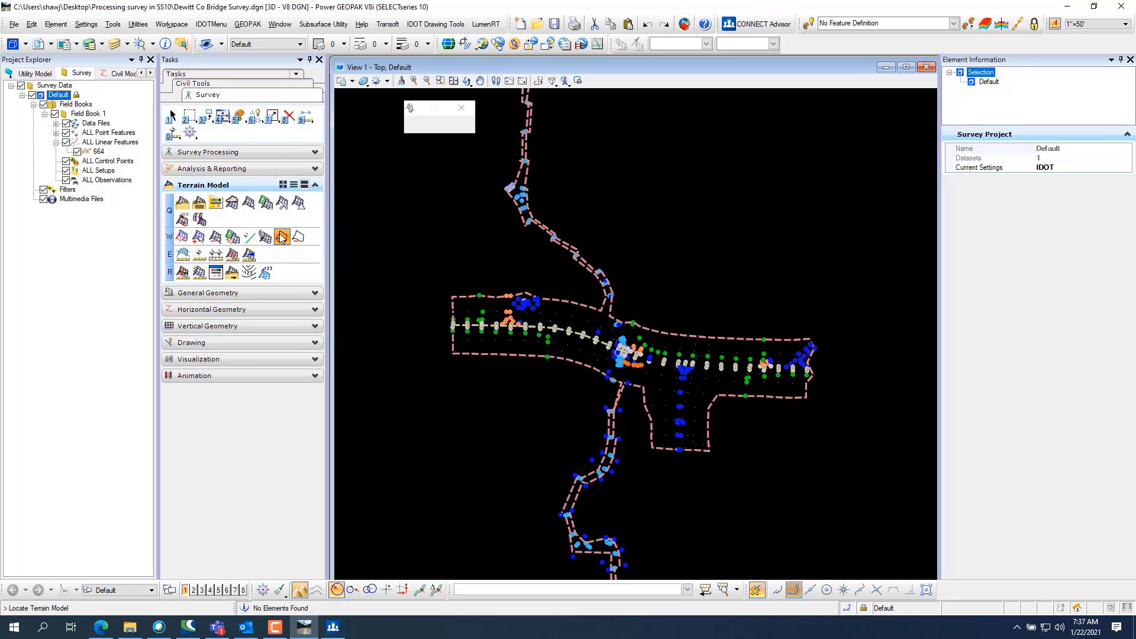
pyautogui.scroll(5, 466, 310)
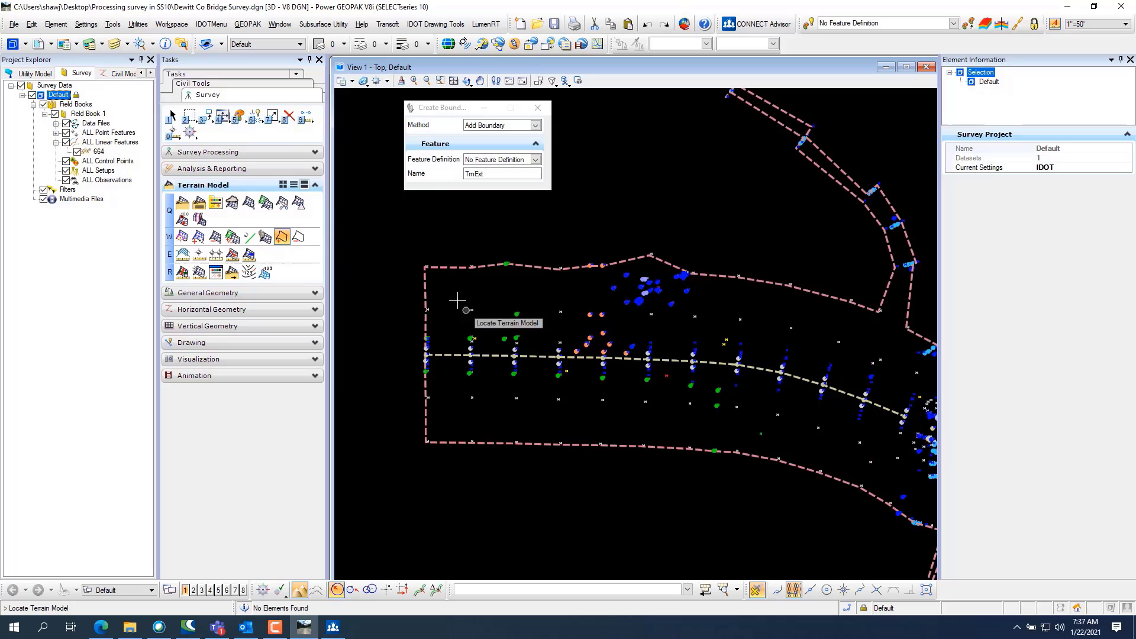
pyautogui.click(535, 160)
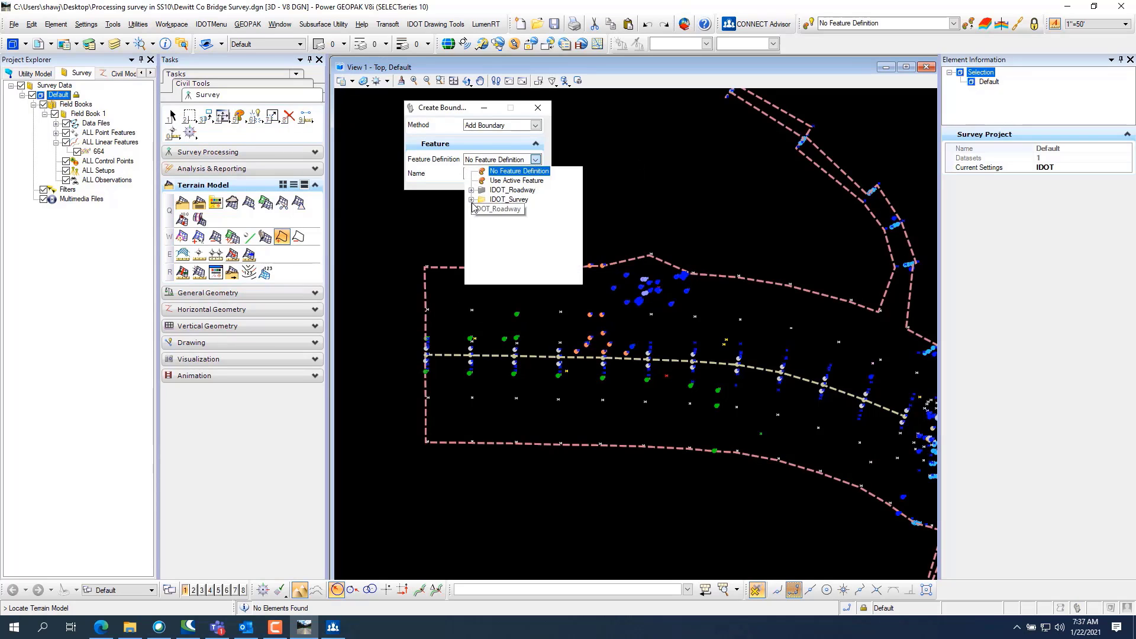
pyautogui.click(472, 199)
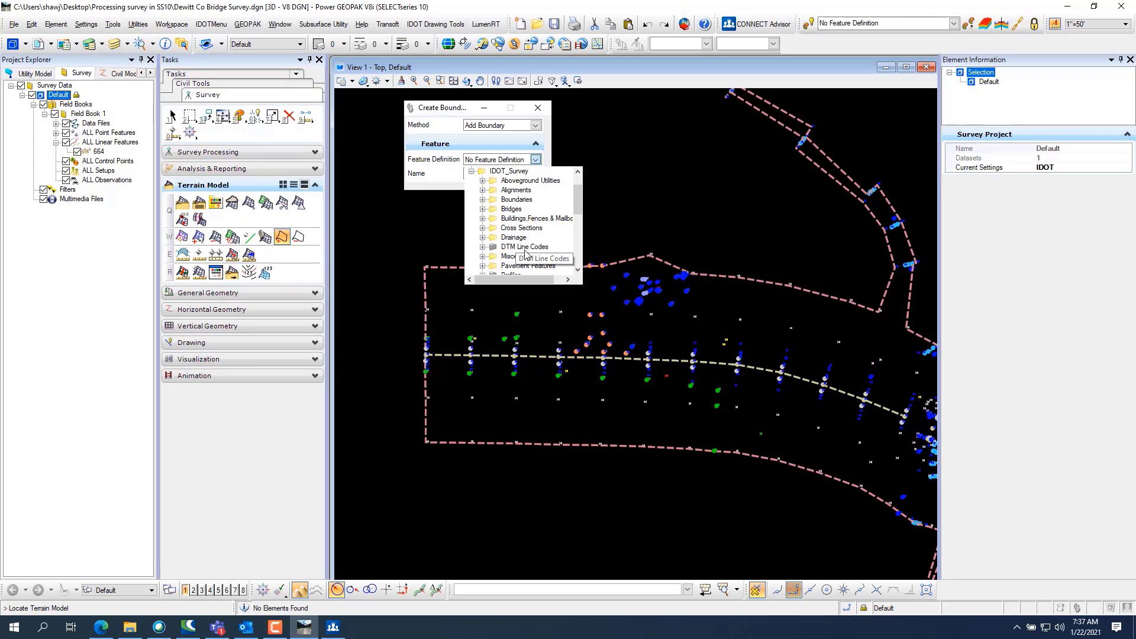
pyautogui.moveTo(582, 206); pyautogui.dragTo(579, 177)
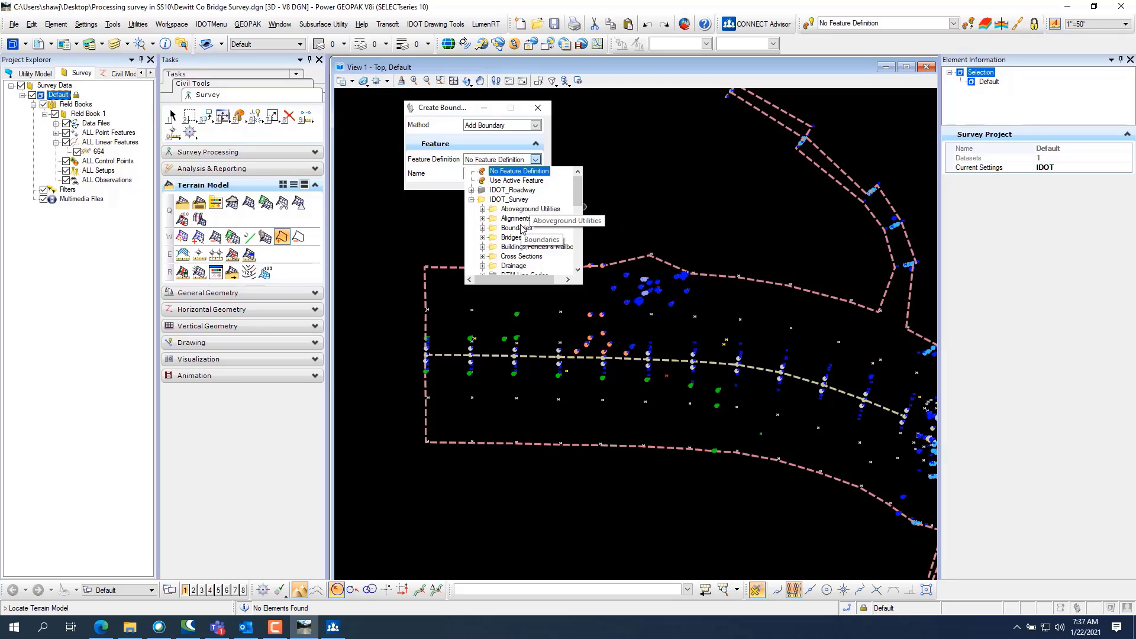
pyautogui.scroll(-1, 521, 229)
pyautogui.scroll(-4, 521, 229)
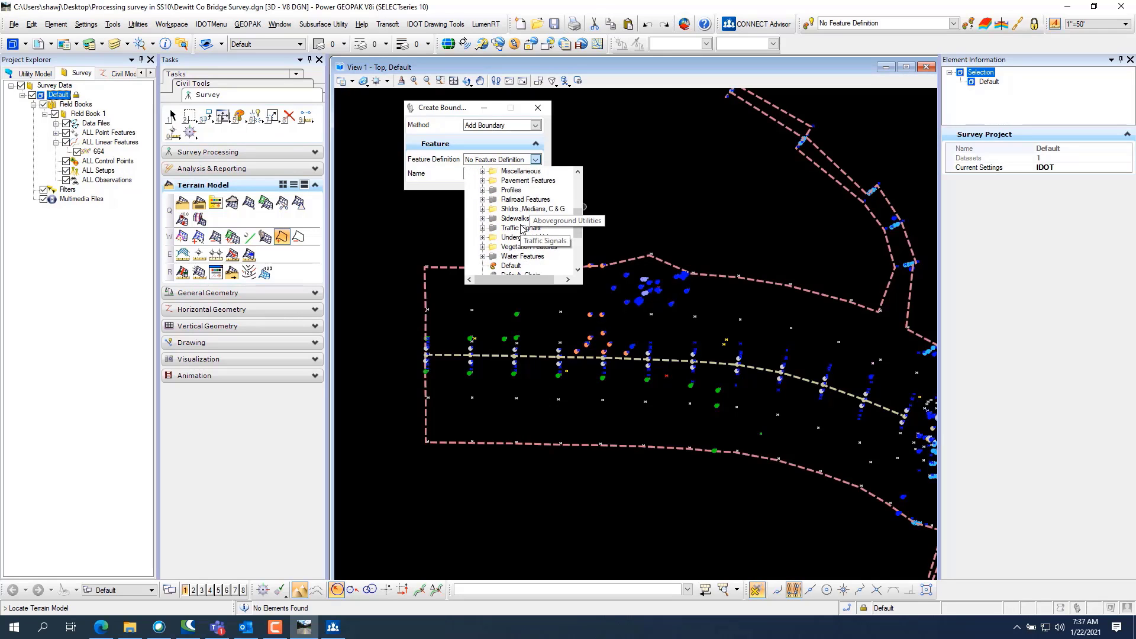
pyautogui.scroll(-1, 522, 229)
pyautogui.scroll(5, 530, 249)
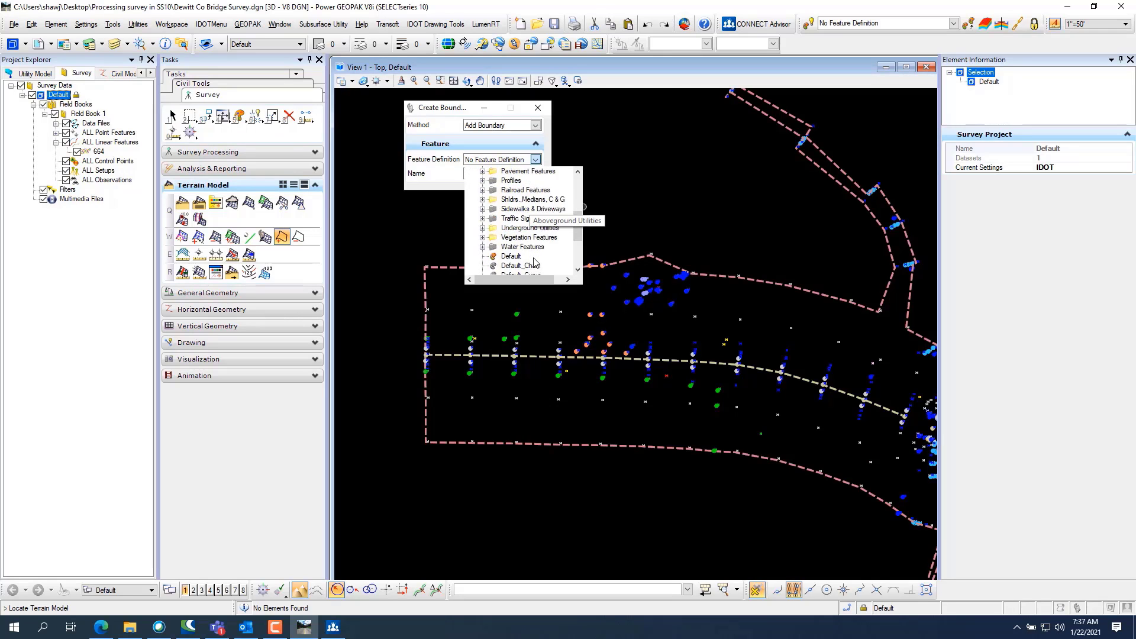
pyautogui.scroll(-3, 534, 260)
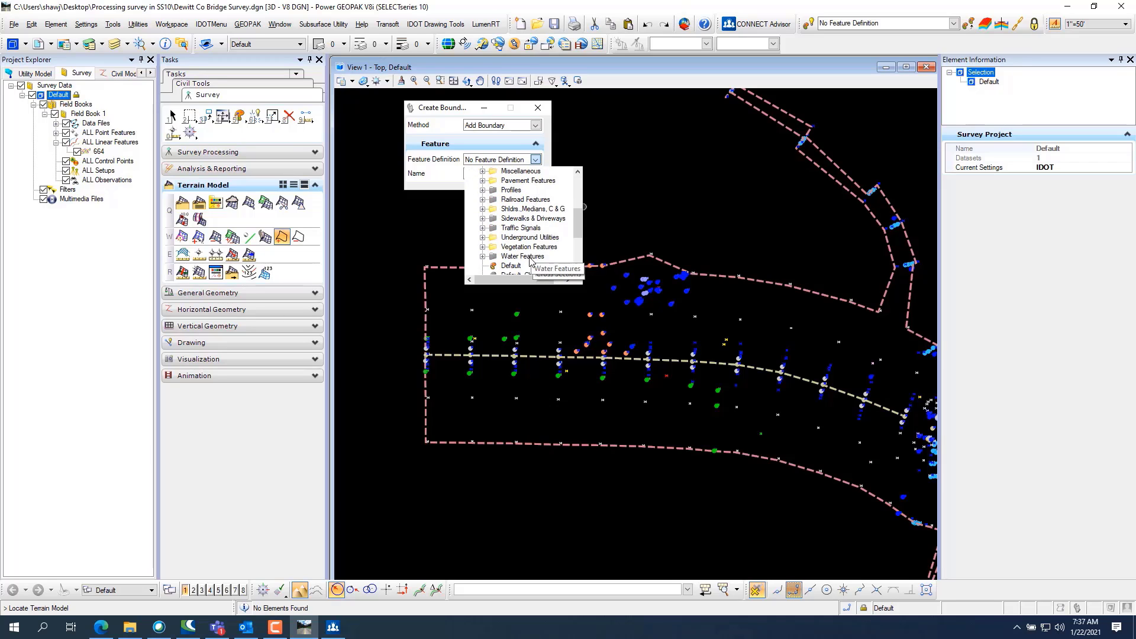
pyautogui.scroll(2, 531, 258)
pyautogui.scroll(1, 531, 261)
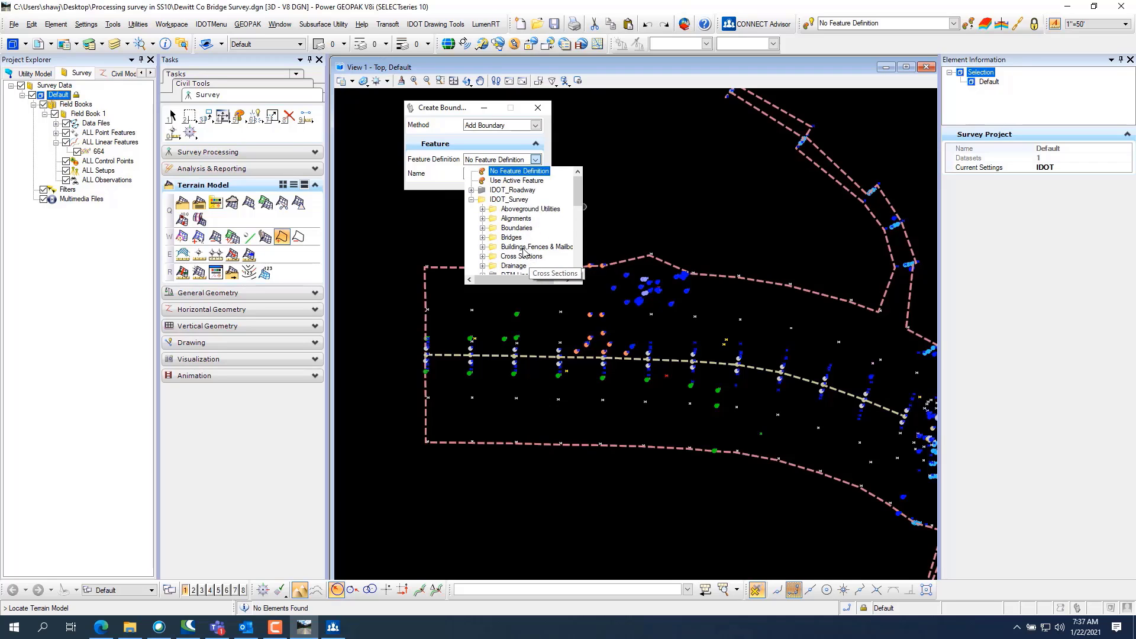
# - Look through the IDOT_Roadway linear feature definitions, including those under Terrain Feature
pyautogui.click(472, 200)
pyautogui.click(471, 191)
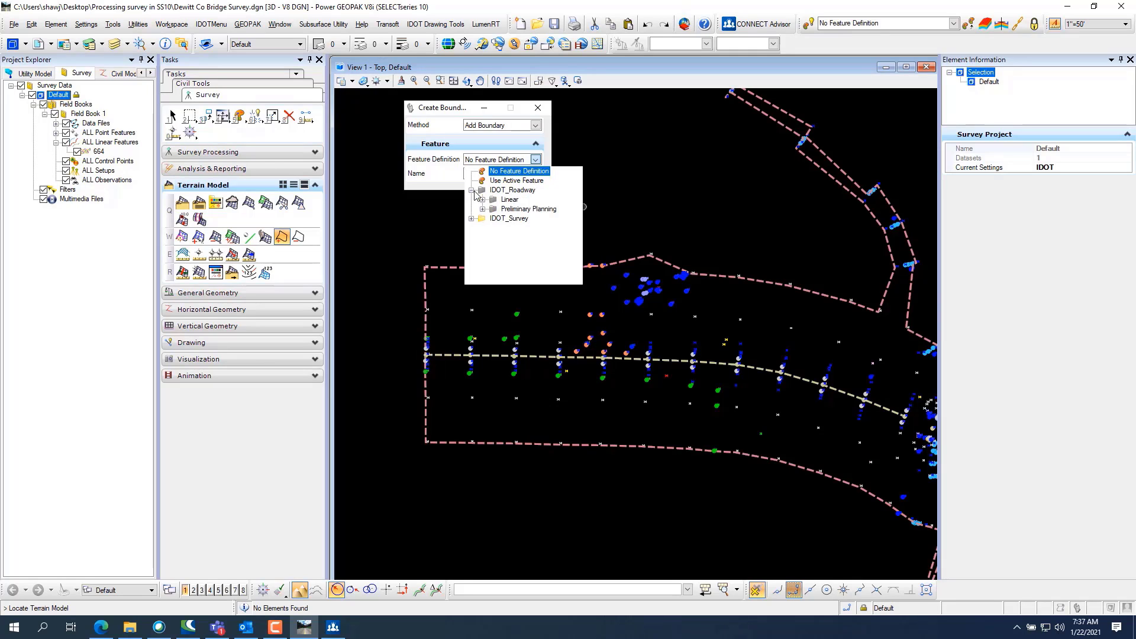
pyautogui.click(483, 201)
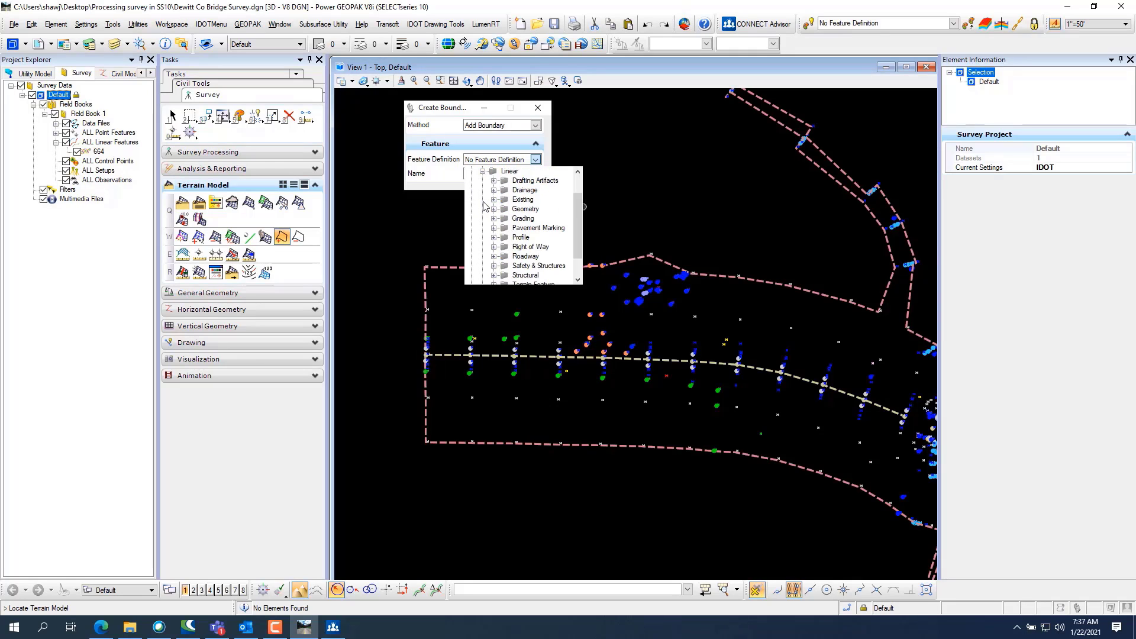
pyautogui.scroll(-1, 484, 207)
pyautogui.scroll(1, 487, 225)
pyautogui.scroll(-1, 492, 245)
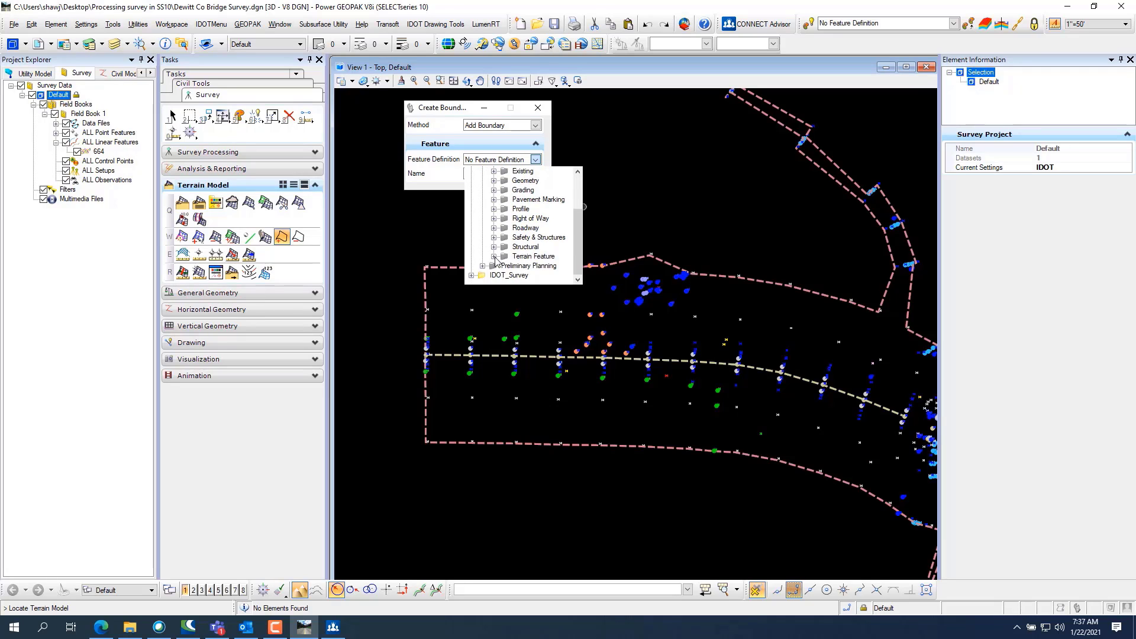
pyautogui.click(494, 256)
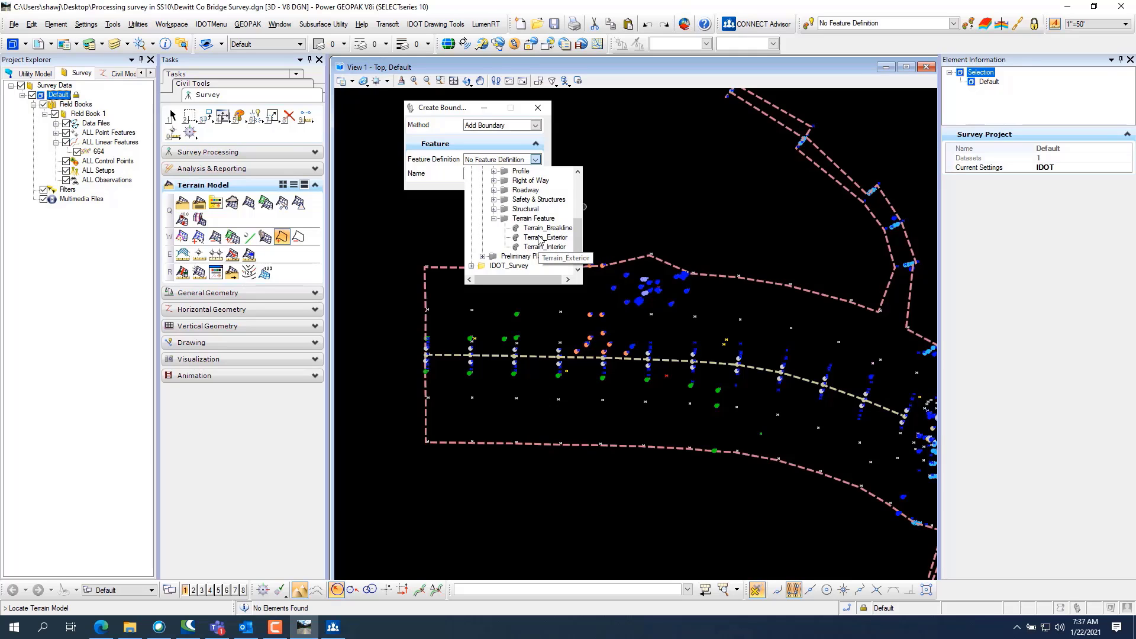
pyautogui.scroll(10, 533, 236)
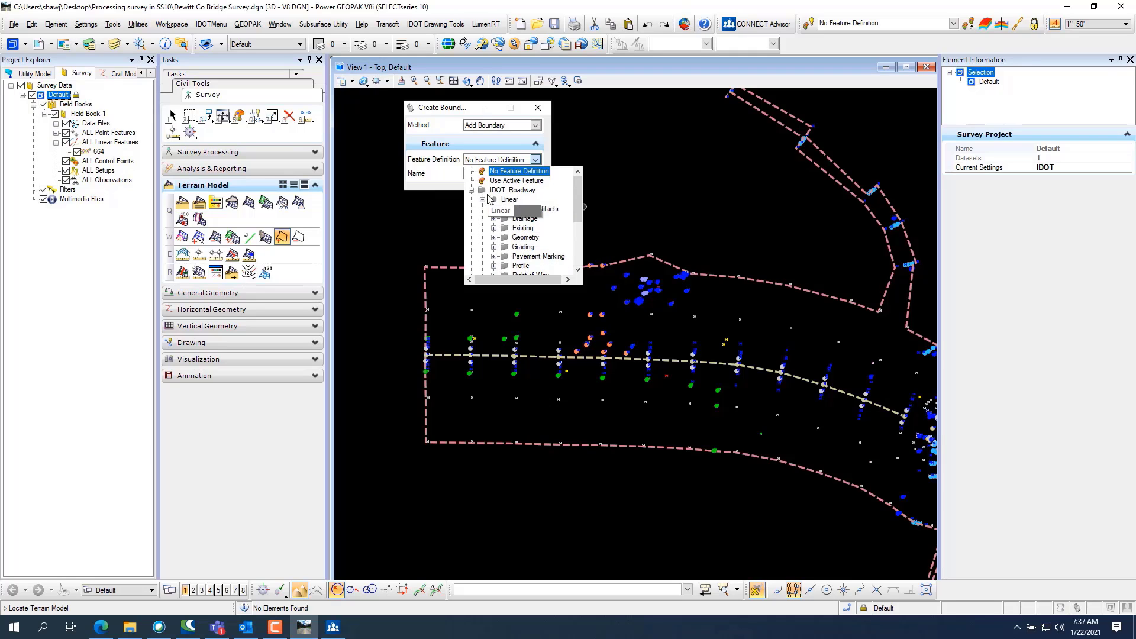
# - Check the IDOT_Survey feature definitions again, including the codes in the Boundaries category
pyautogui.click(483, 200)
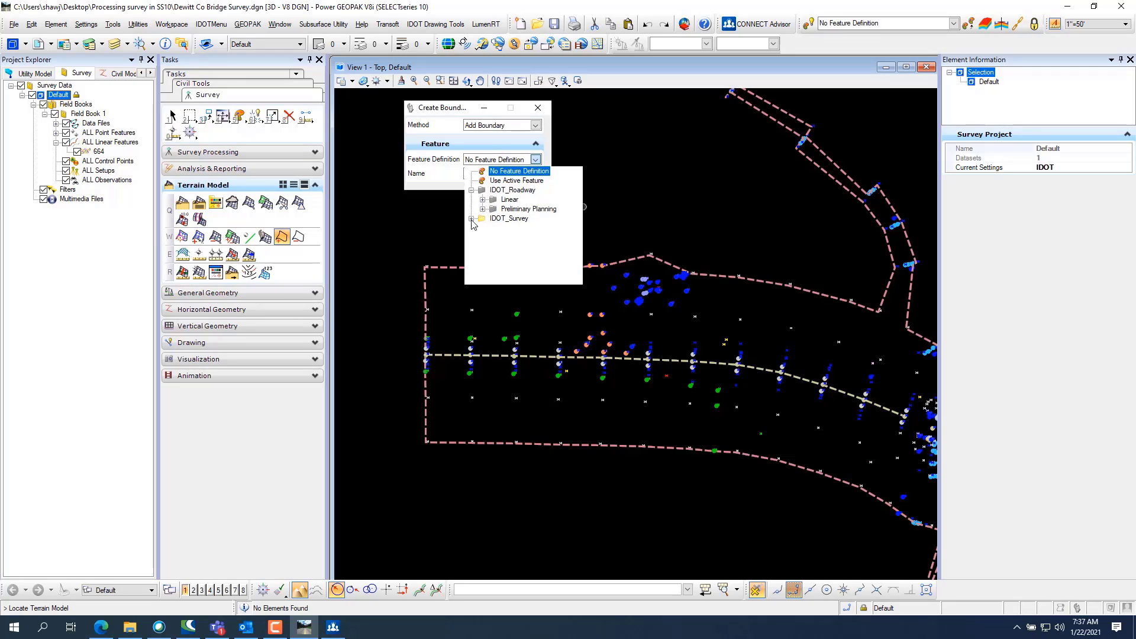
pyautogui.click(472, 219)
pyautogui.scroll(-3, 484, 226)
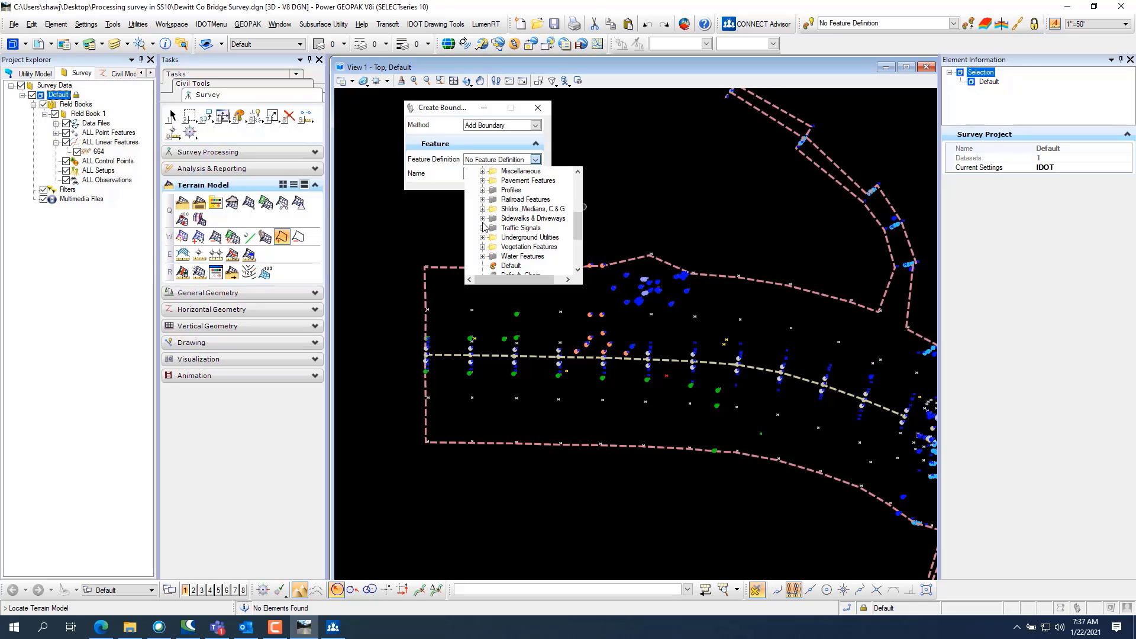
pyautogui.scroll(3, 484, 229)
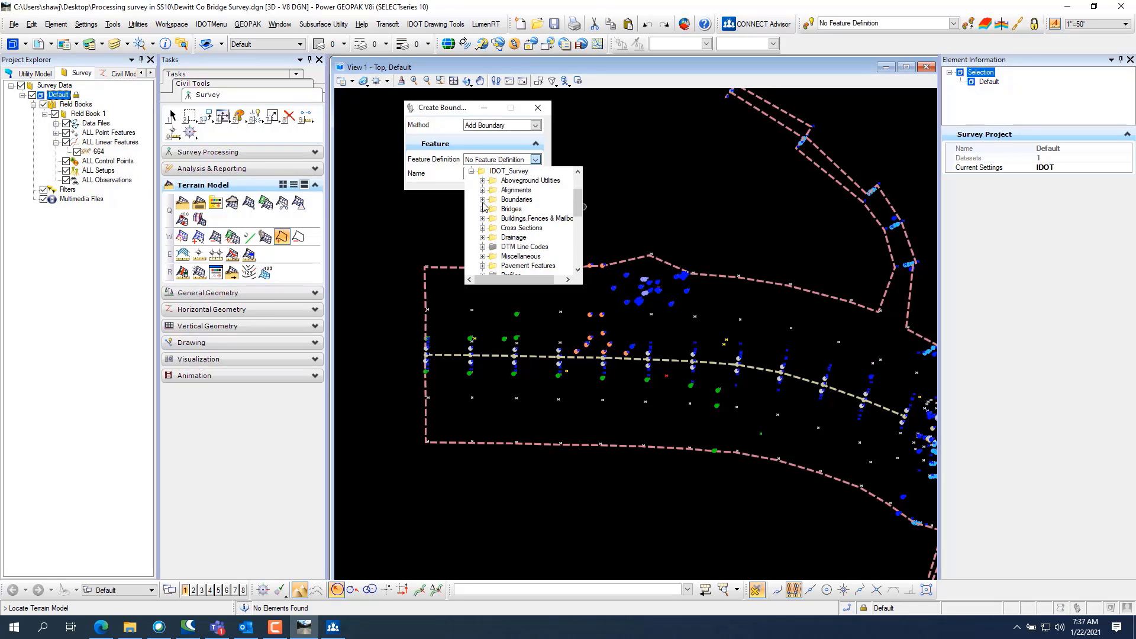
pyautogui.click(483, 200)
pyautogui.scroll(-1, 494, 207)
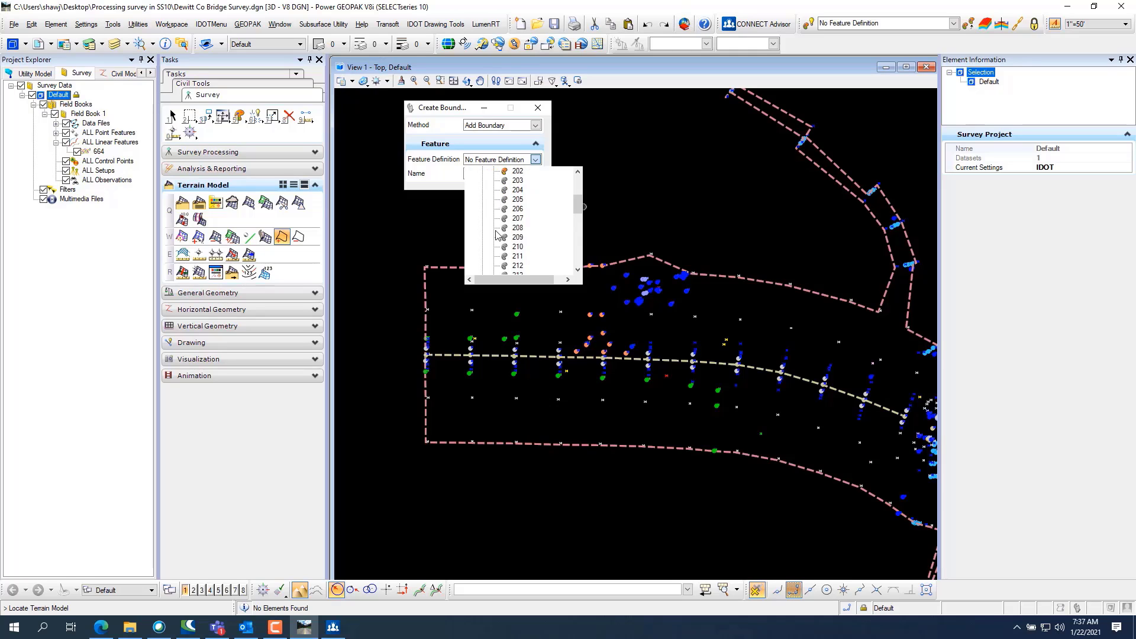
pyautogui.scroll(3, 500, 241)
pyautogui.click(483, 228)
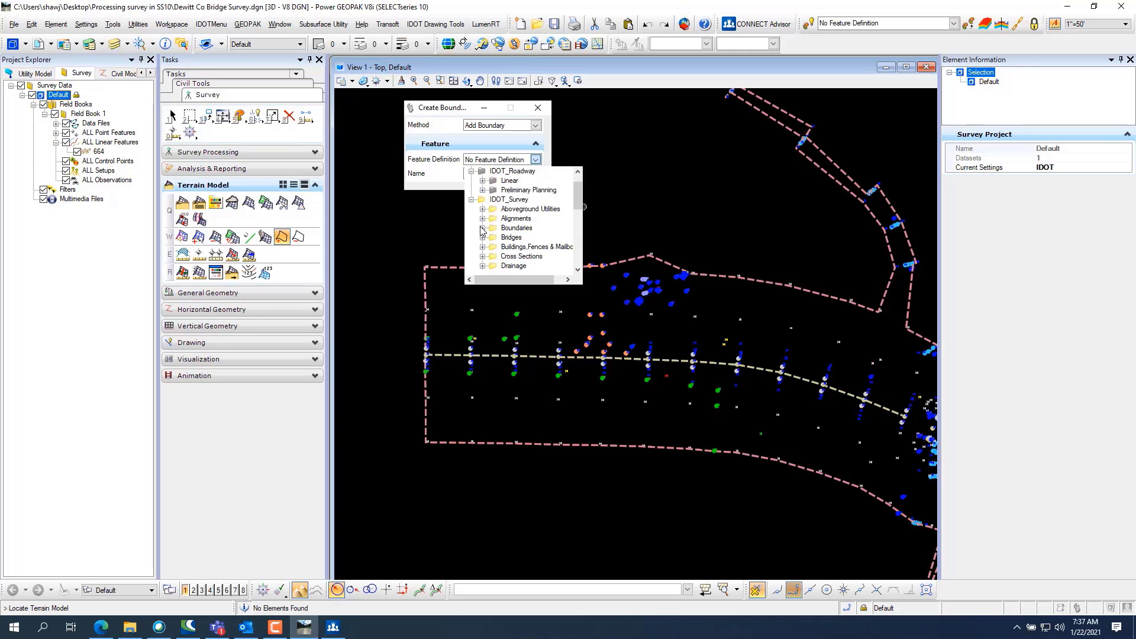
# - Create the boundary of the Field Book 1 terrain model with the Terrain_Exterior feature definition and leave the command
pyautogui.scroll(-2, 492, 196)
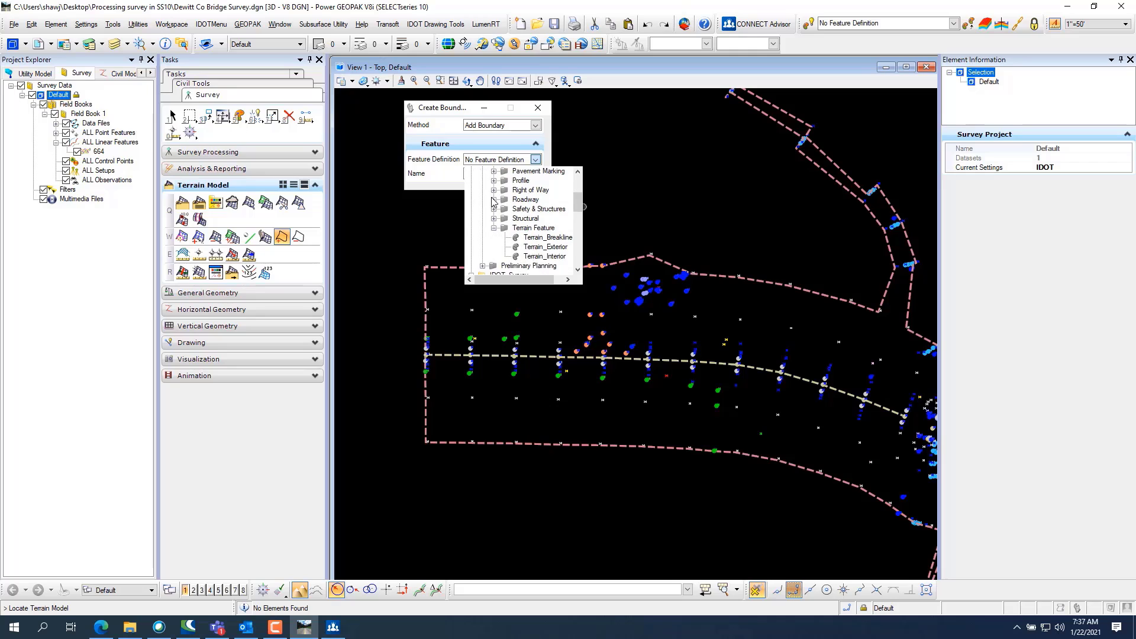
pyautogui.click(549, 247)
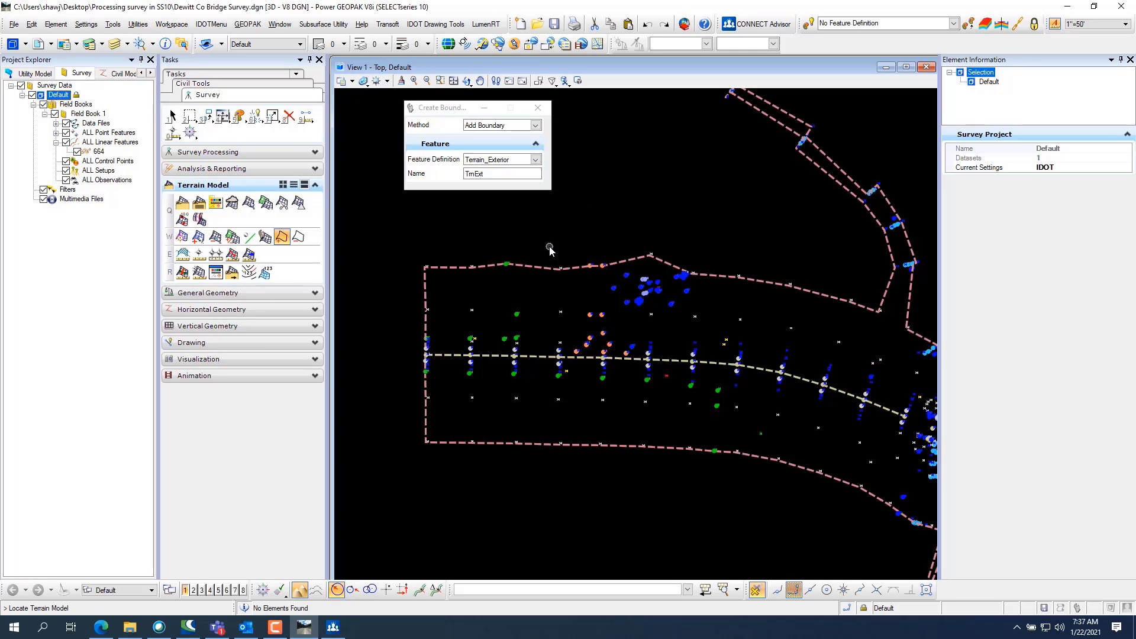
pyautogui.click(464, 267)
pyautogui.click(452, 227)
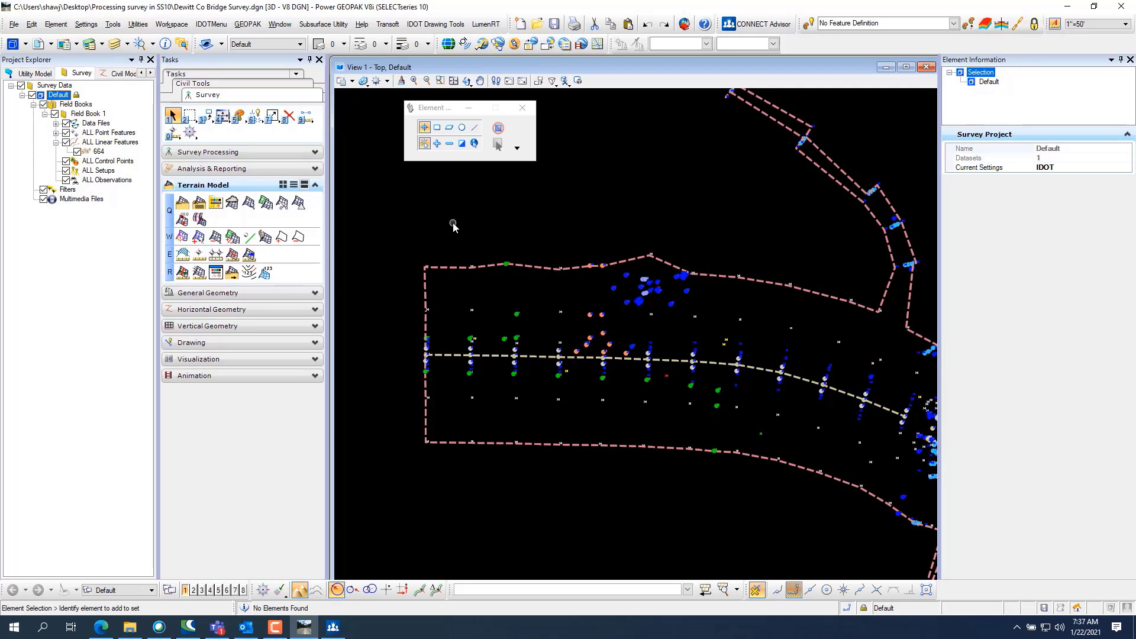
# - Select the Field Book 1 terrain model and reactivate the survey processing rules for the Default survey project
pyautogui.click(453, 268)
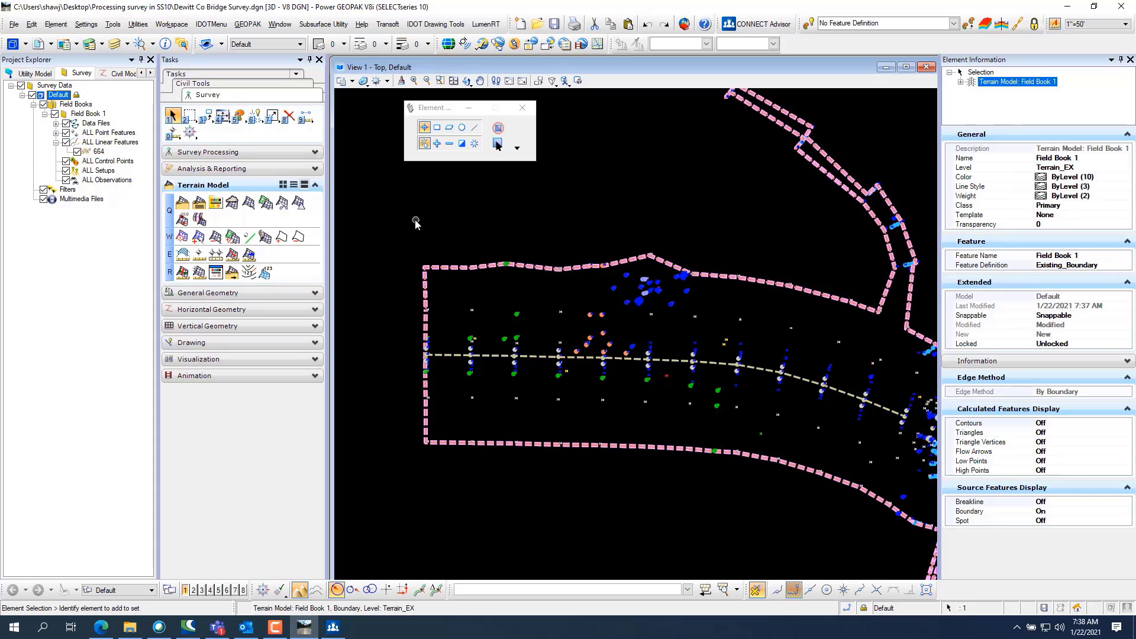
pyautogui.rightClick(74, 96)
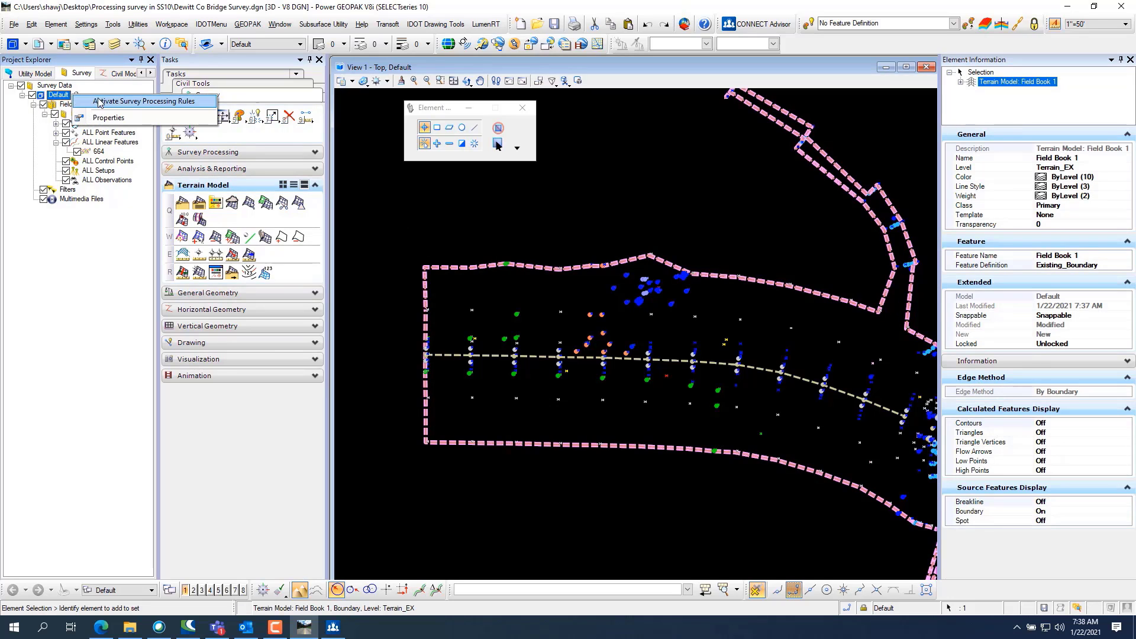
pyautogui.click(119, 101)
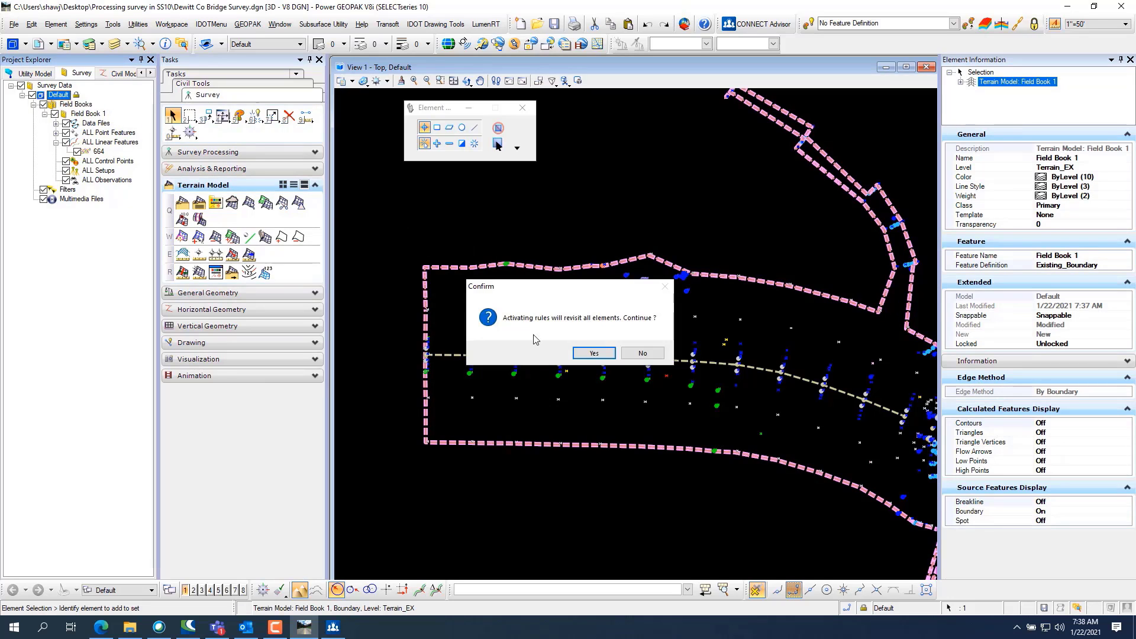
pyautogui.click(594, 353)
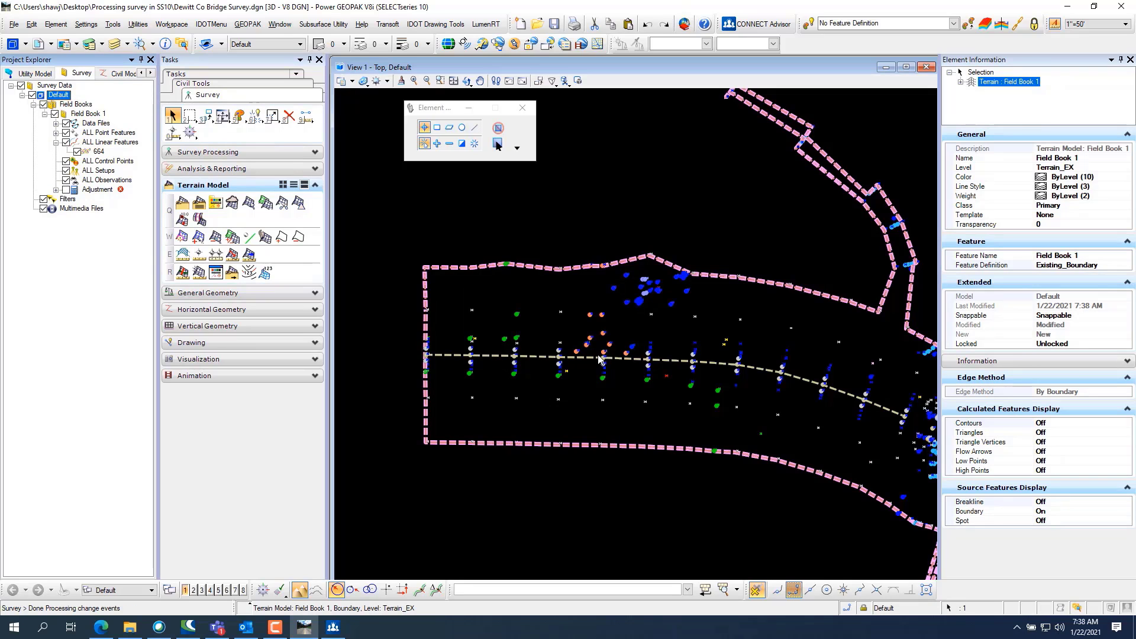
pyautogui.scroll(3, 878, 324)
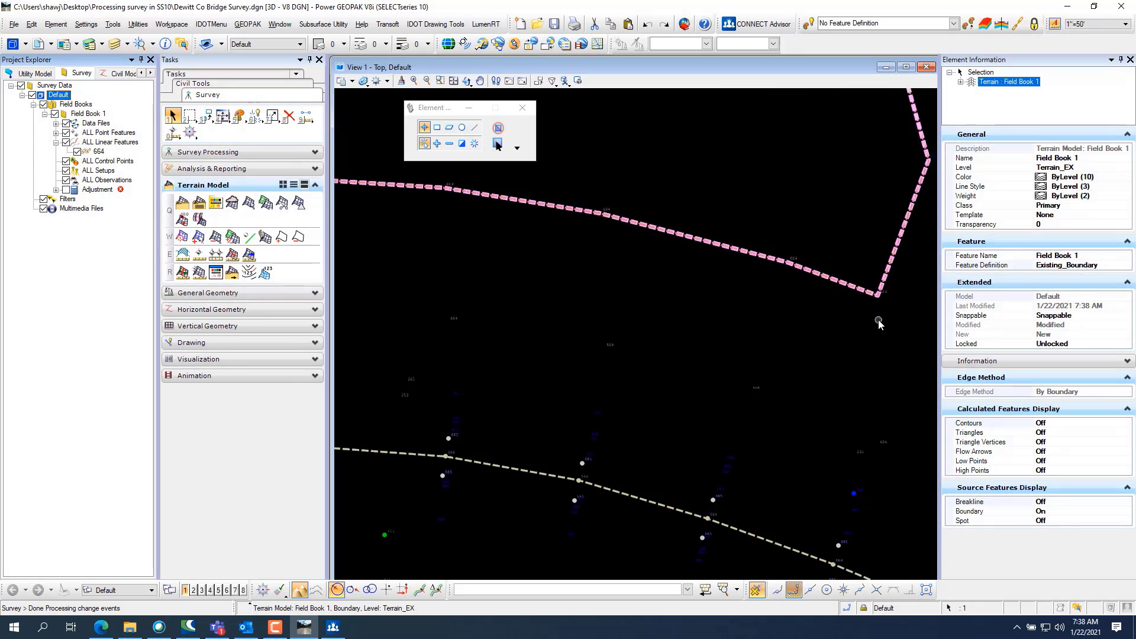
# - Change the Field Book 1 terrain model's feature definition to Existing_Triangles and clear the selection
pyautogui.scroll(-5, 709, 333)
pyautogui.scroll(4, 739, 313)
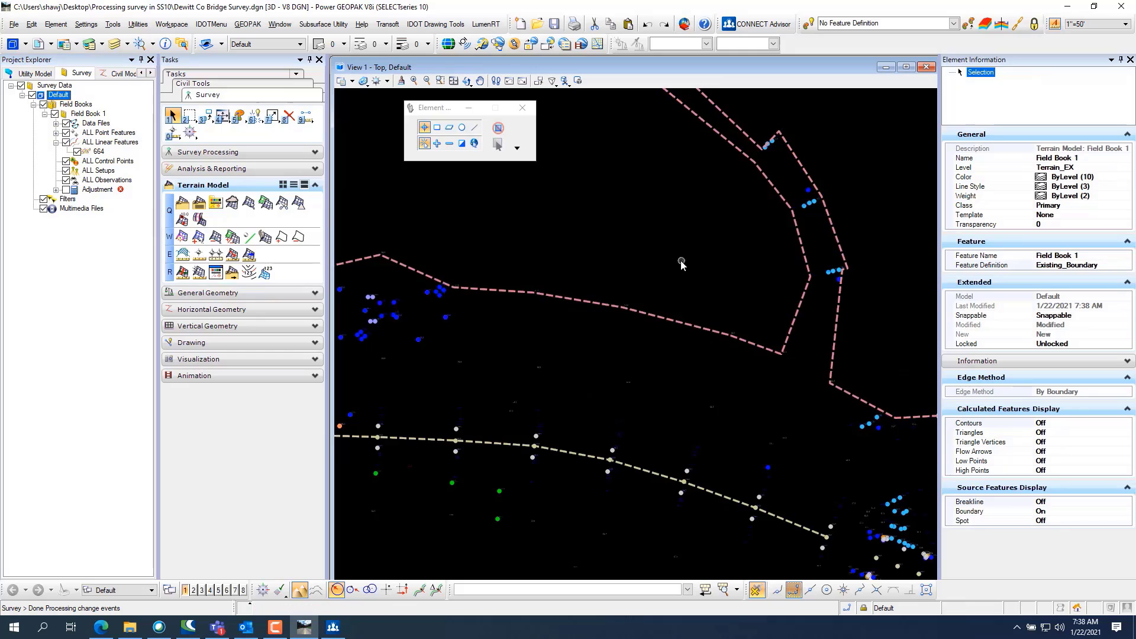
pyautogui.click(598, 247)
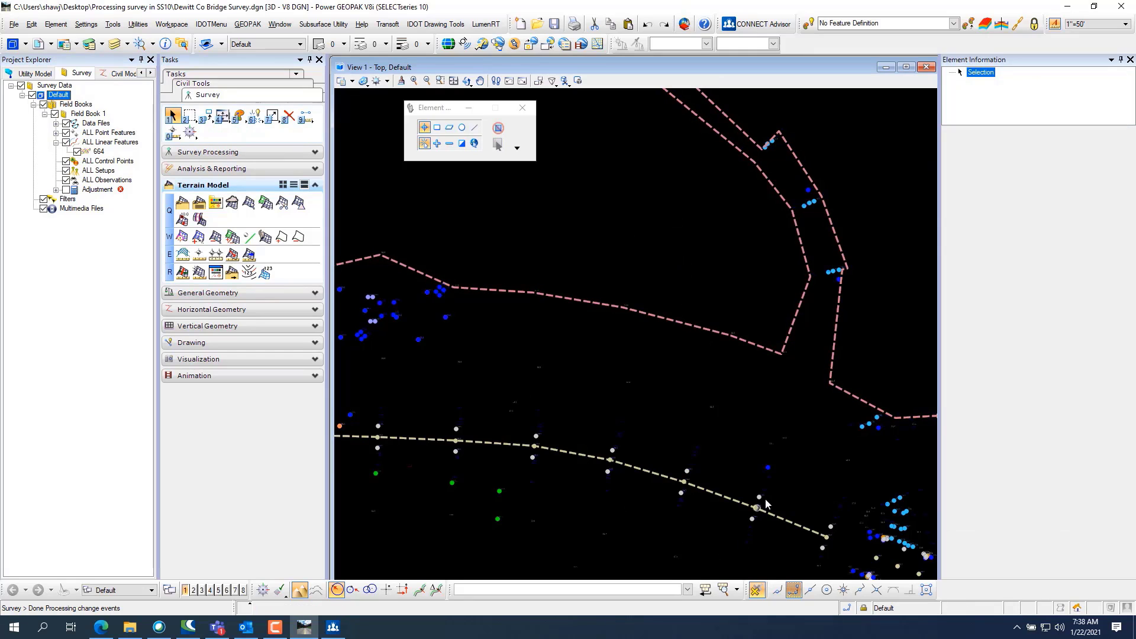
pyautogui.scroll(-3, 675, 386)
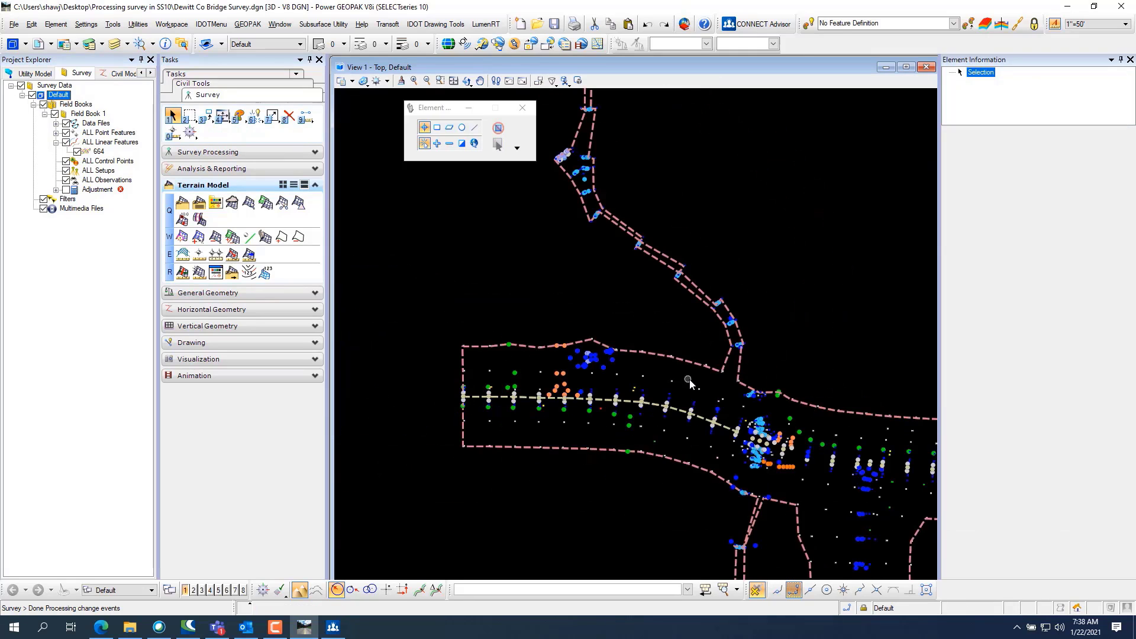
pyautogui.click(699, 373)
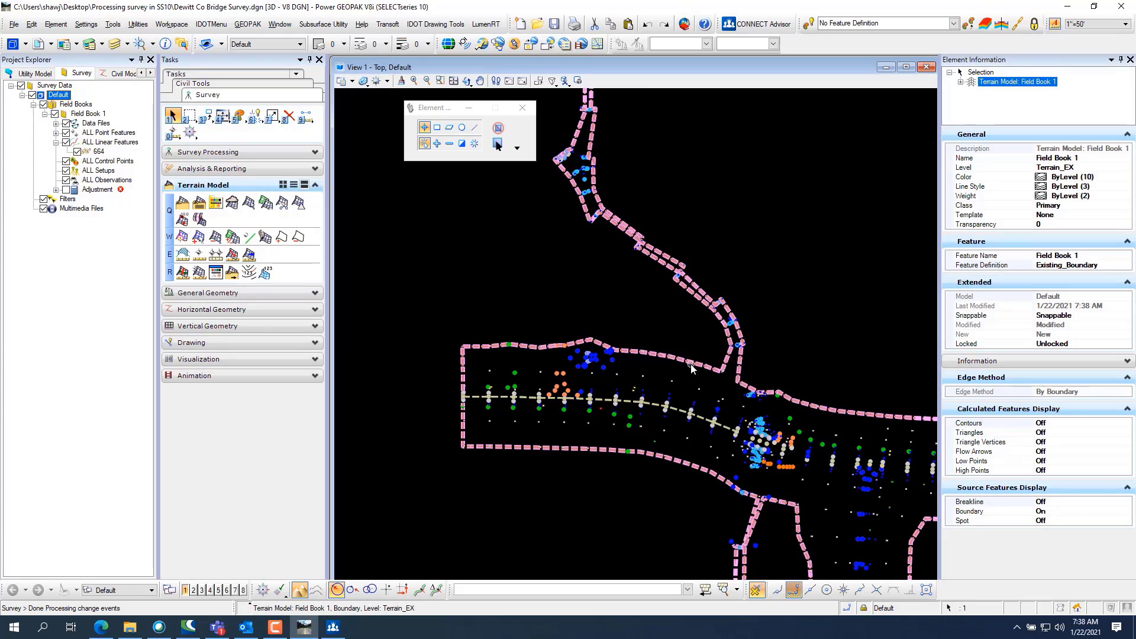
pyautogui.moveTo(705, 361)
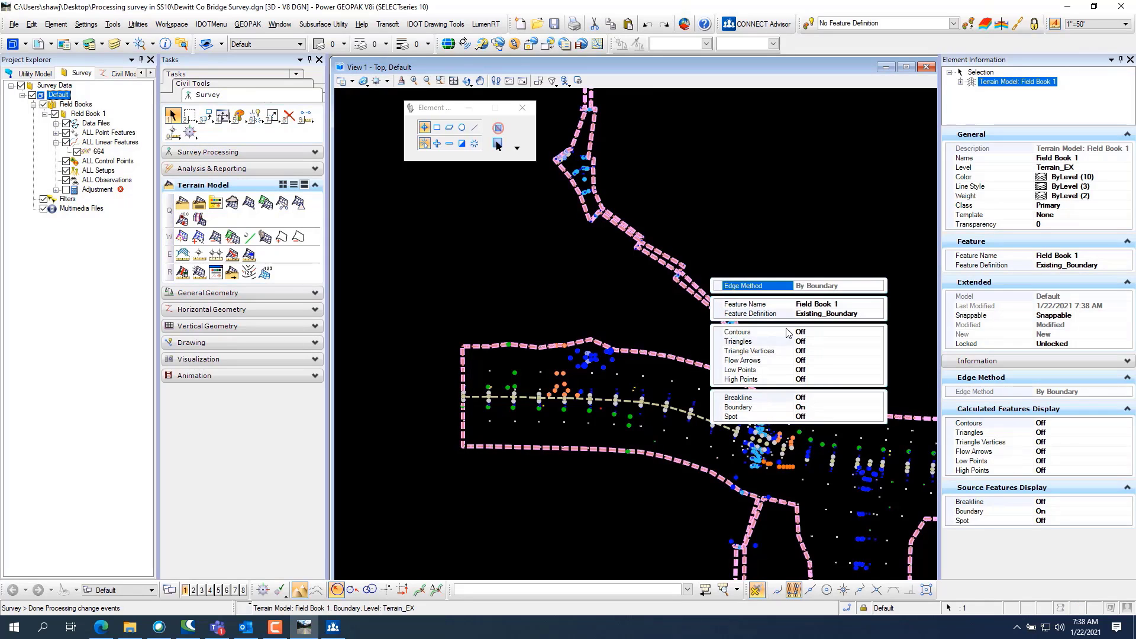
pyautogui.click(865, 316)
pyautogui.click(878, 314)
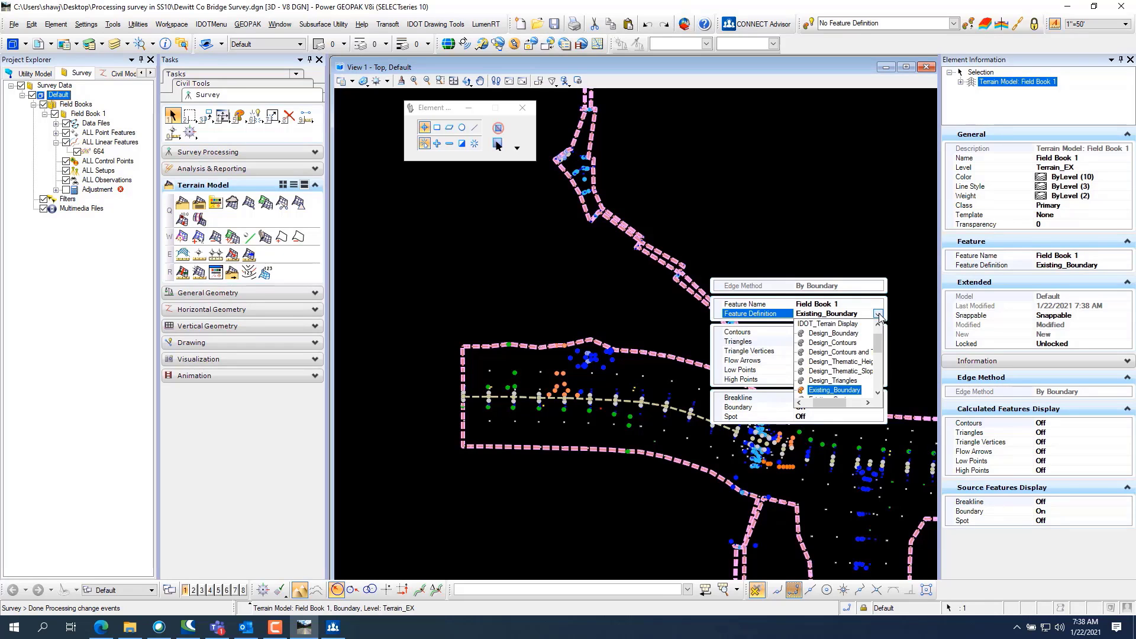
pyautogui.scroll(-1, 854, 336)
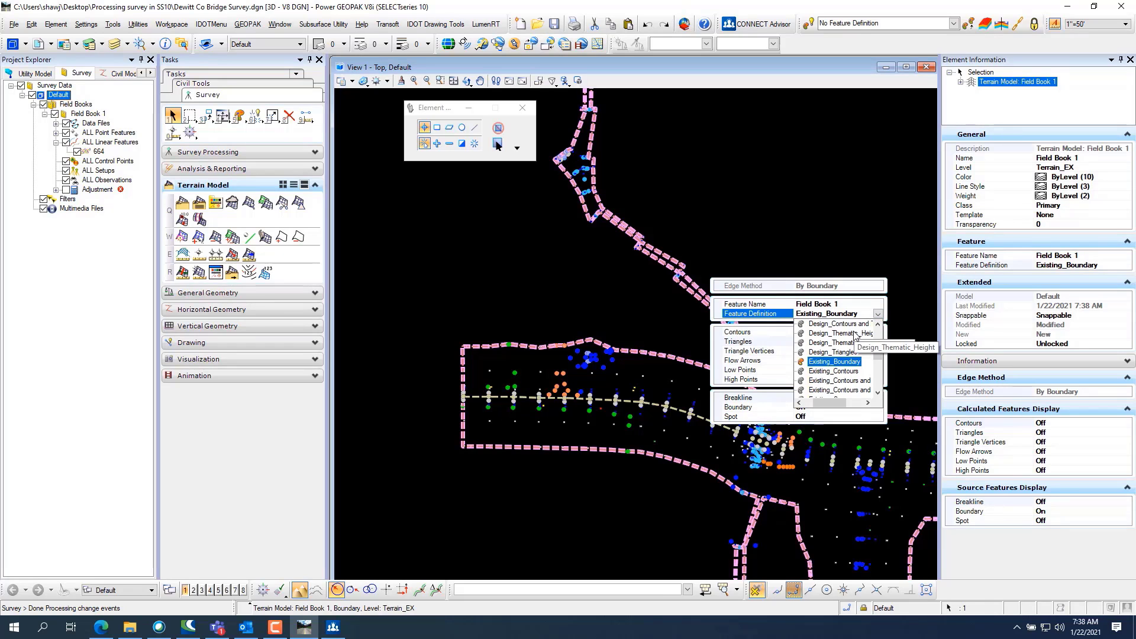
pyautogui.scroll(-1, 855, 336)
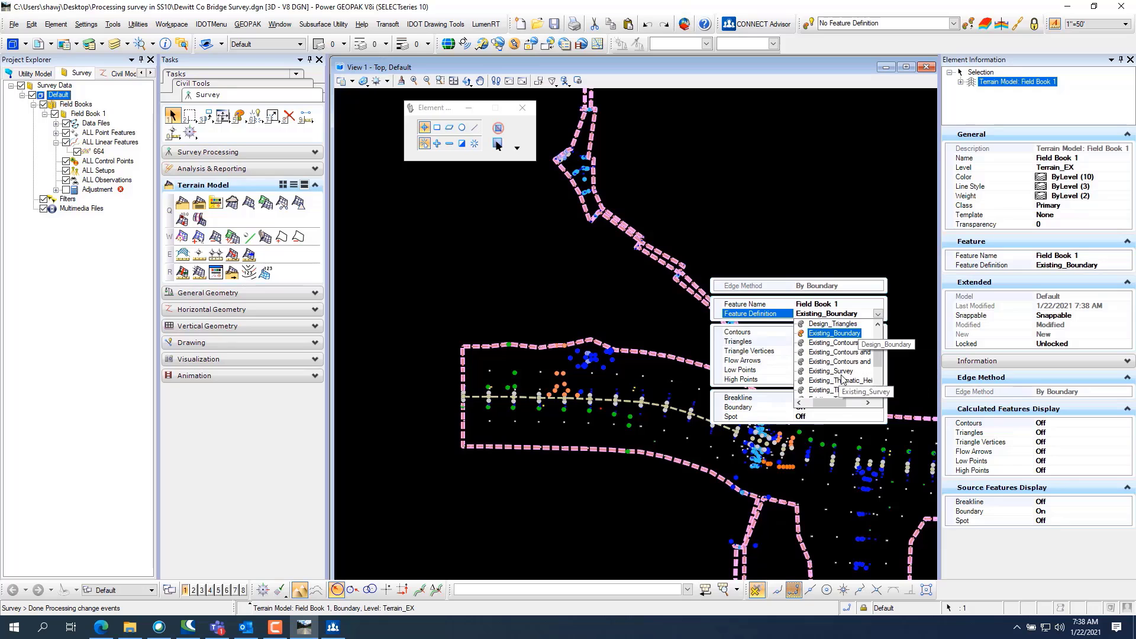
pyautogui.scroll(-1, 837, 372)
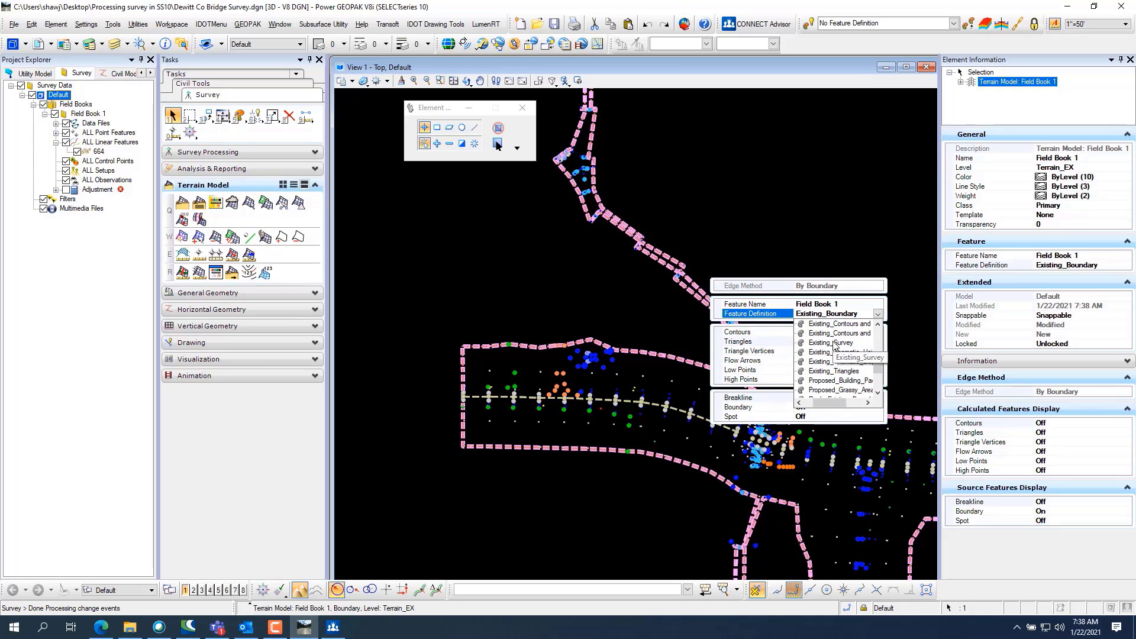
pyautogui.click(834, 371)
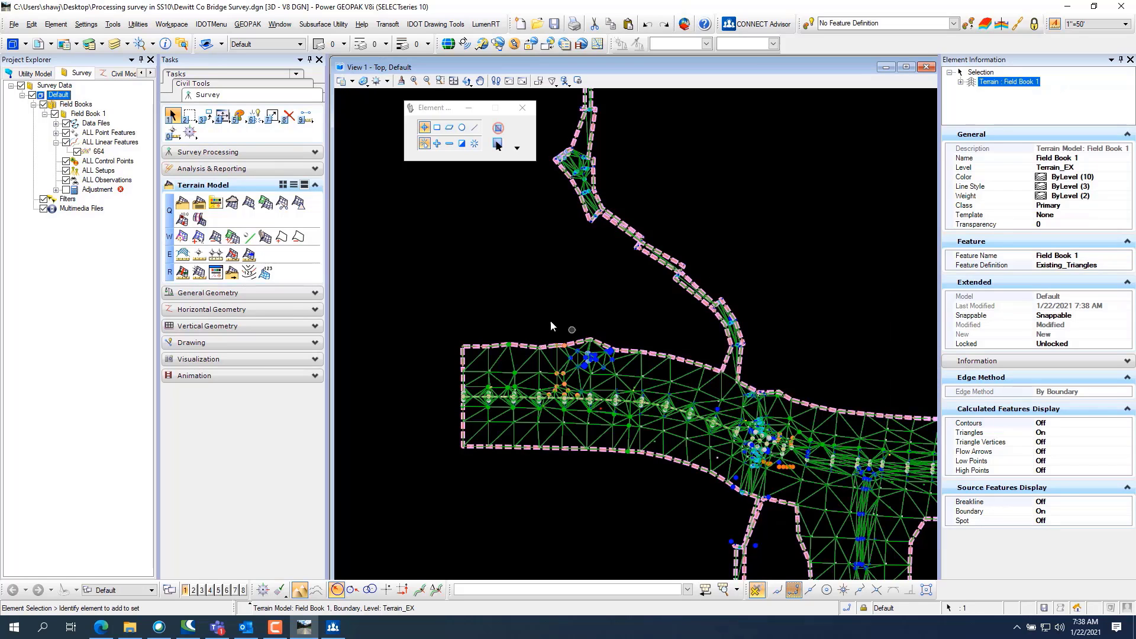
pyautogui.click(525, 315)
# - Examine the terrain triangles along the roadway and the narrow winding corridor, checking how they fit within the boundary
pyautogui.scroll(2, 509, 459)
pyautogui.scroll(2, 492, 349)
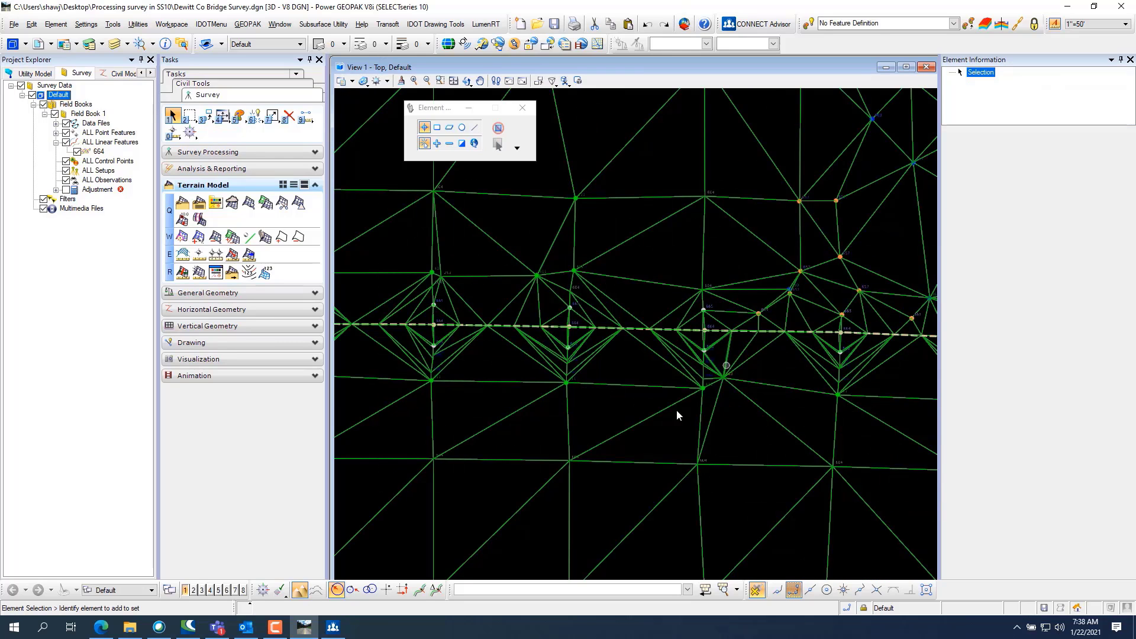
pyautogui.scroll(-3, 553, 407)
pyautogui.scroll(-2, 638, 449)
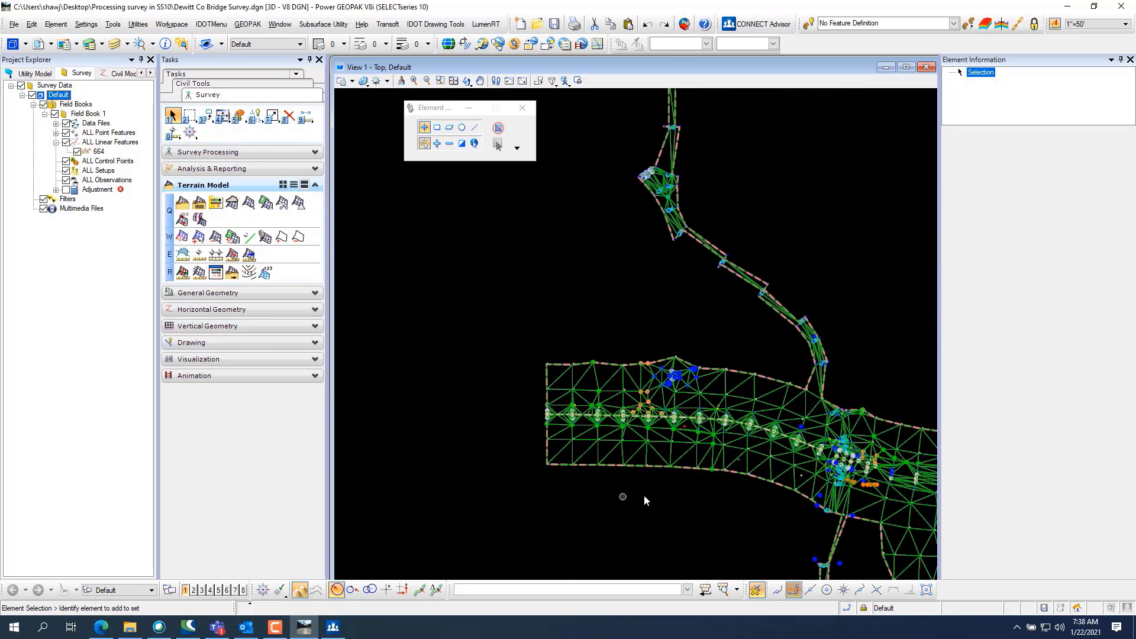
pyautogui.scroll(2, 769, 359)
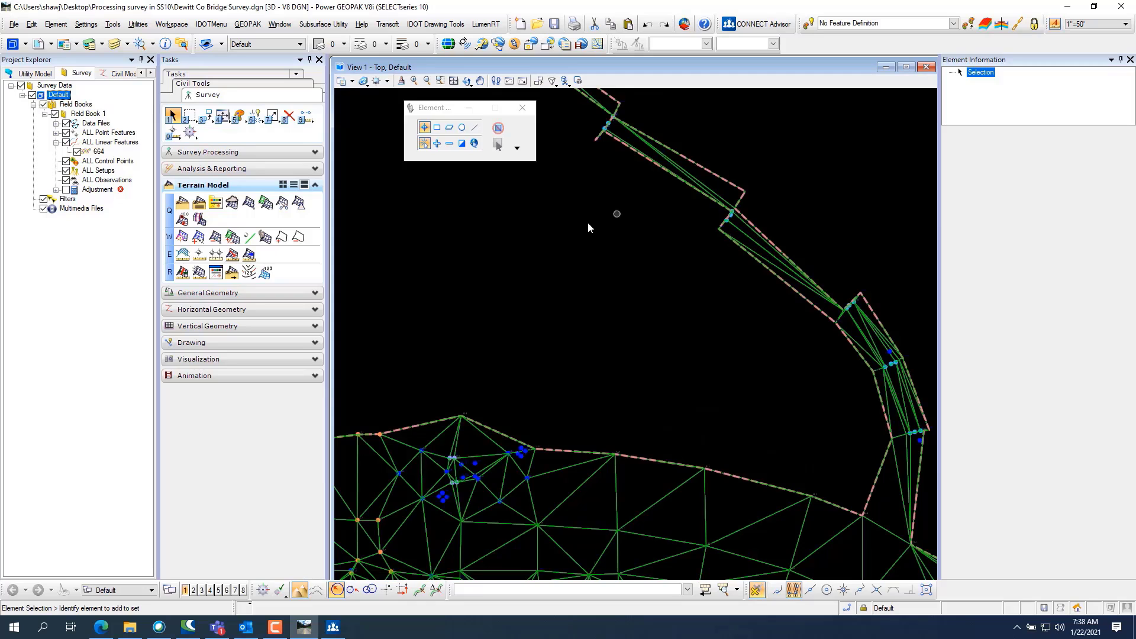
pyautogui.scroll(-2, 667, 275)
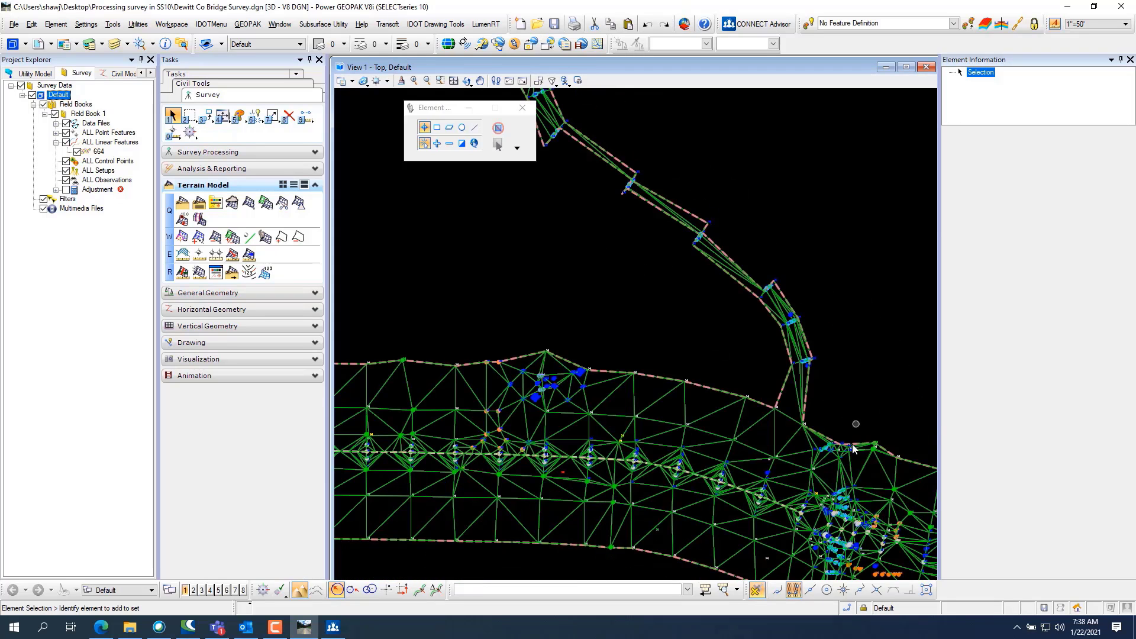
pyautogui.scroll(1, 663, 296)
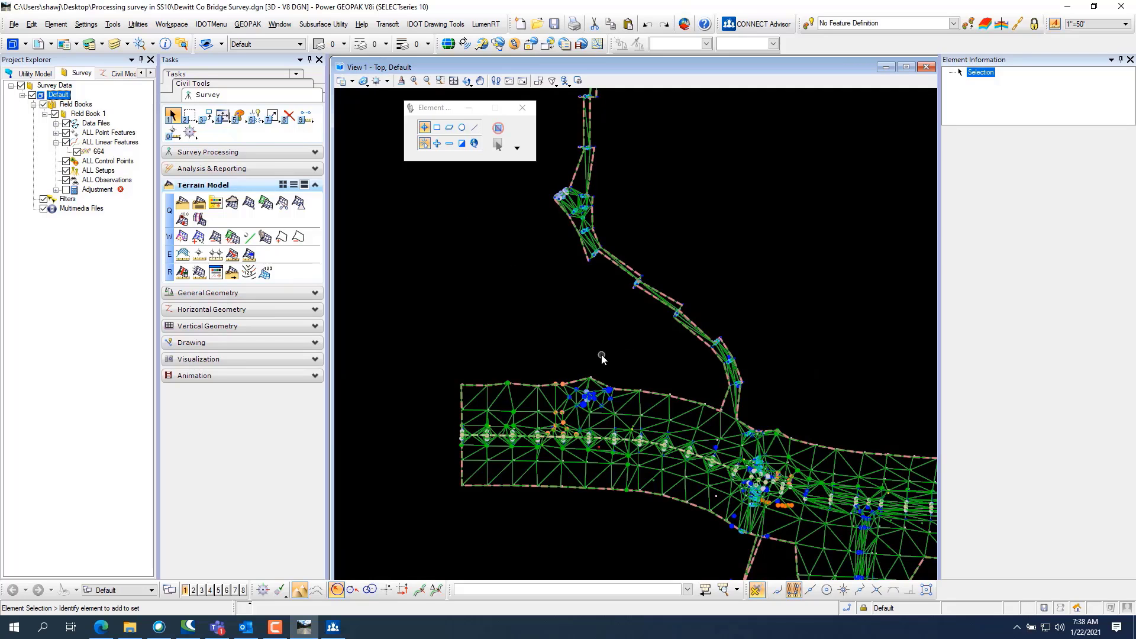
pyautogui.moveTo(654, 435)
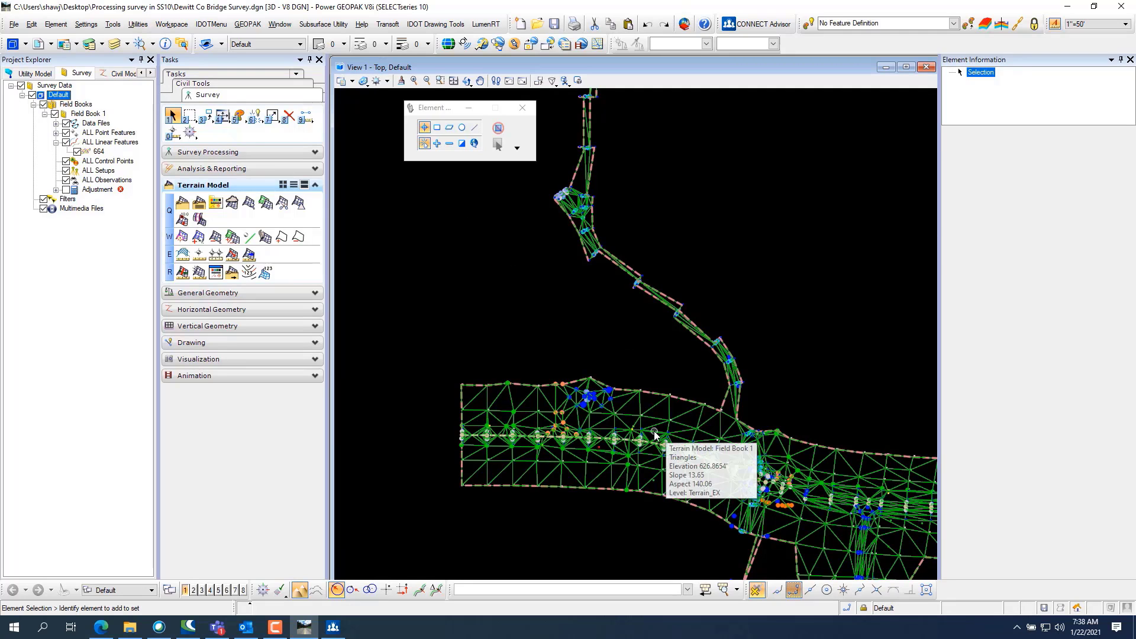
pyautogui.scroll(5, 598, 428)
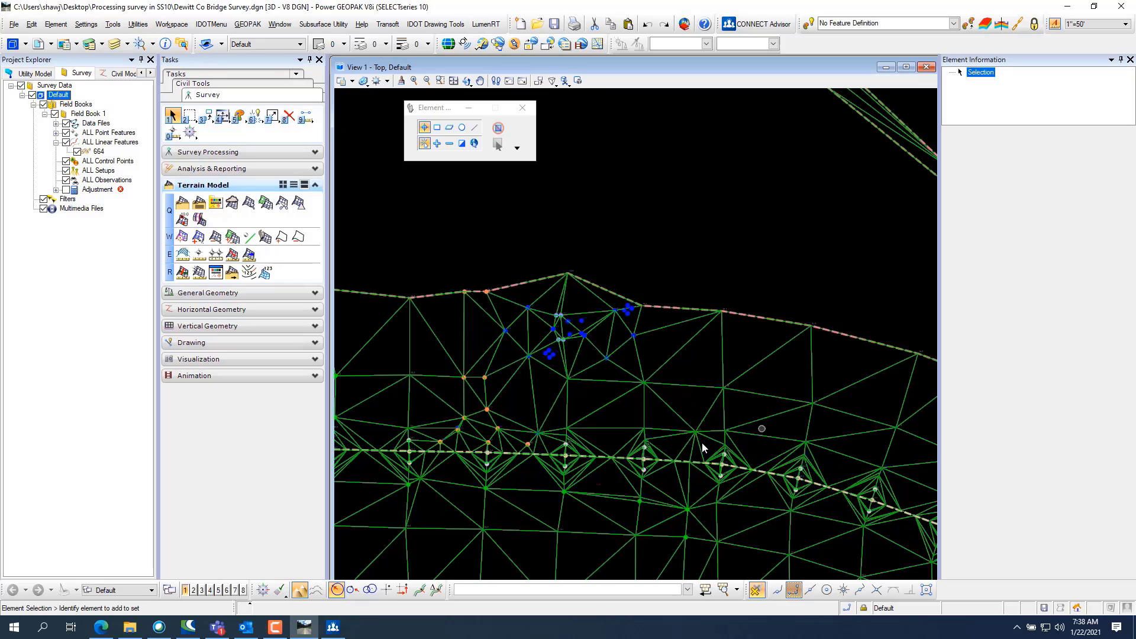
pyautogui.scroll(-5, 654, 415)
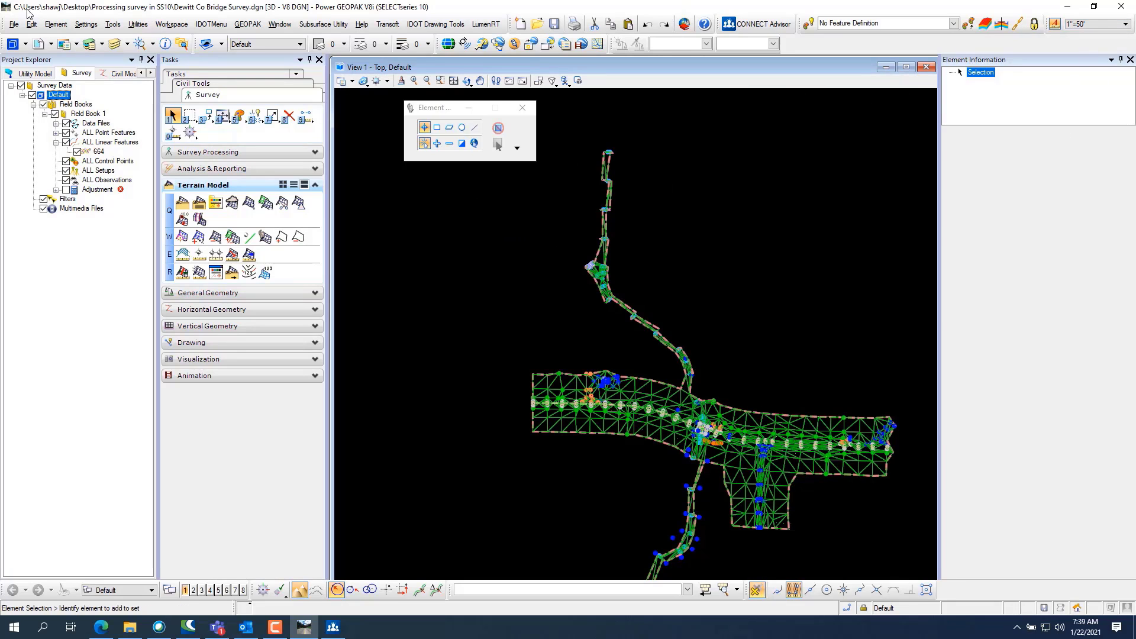
# - Save the settings of the Dewitt Co Bridge Survey design file and close it
pyautogui.click(18, 25)
pyautogui.moveTo(32, 27)
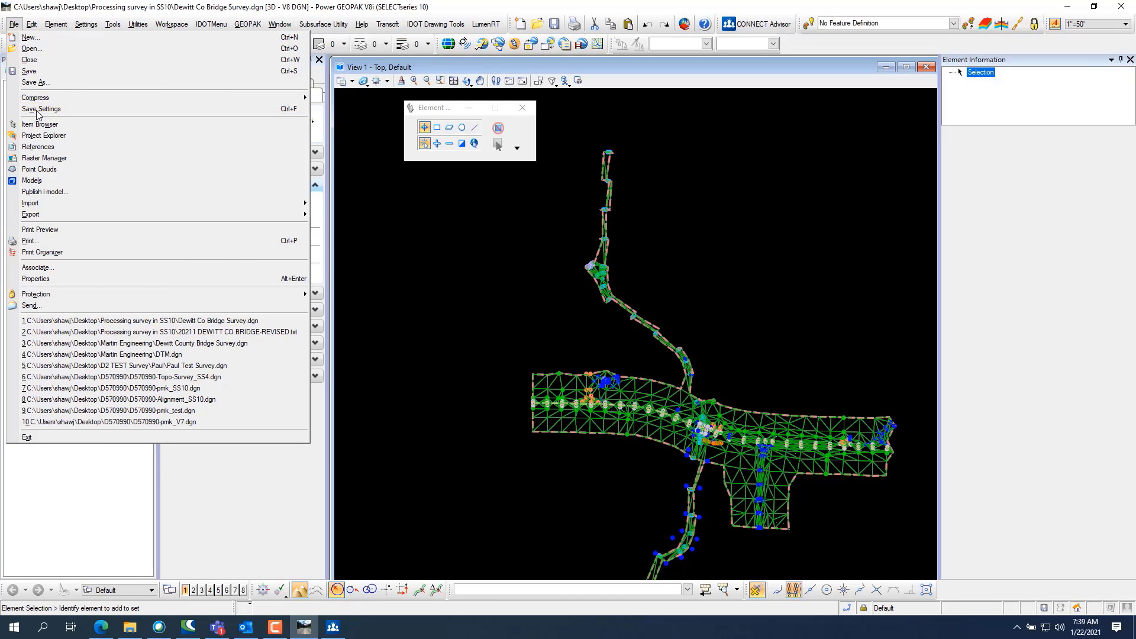
pyautogui.click(36, 113)
pyautogui.click(32, 24)
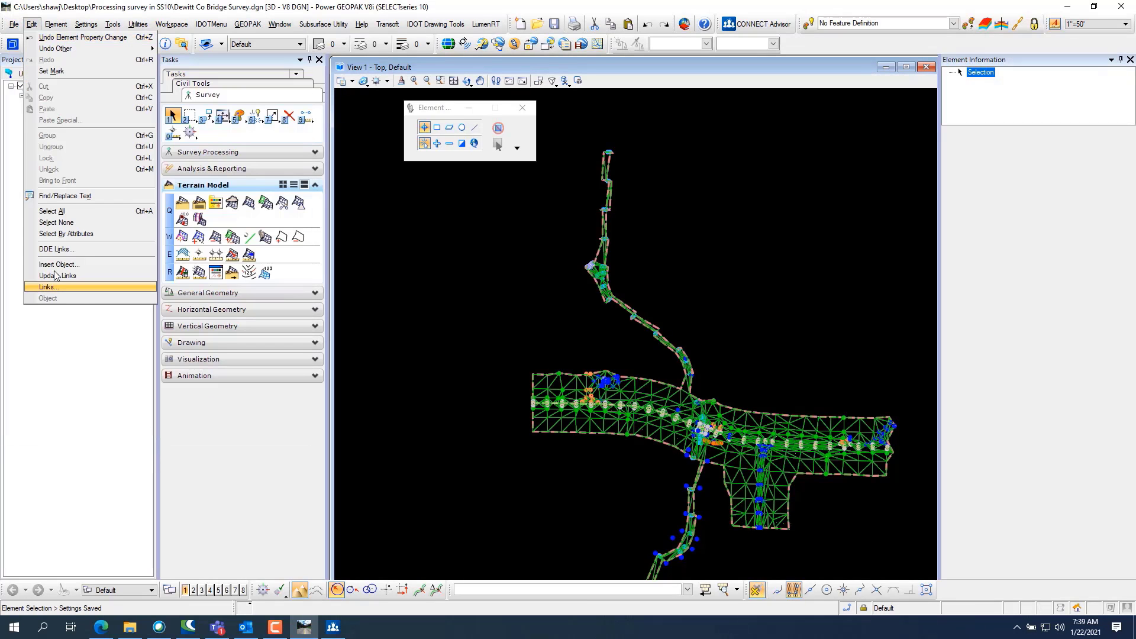
pyautogui.moveTo(13, 24)
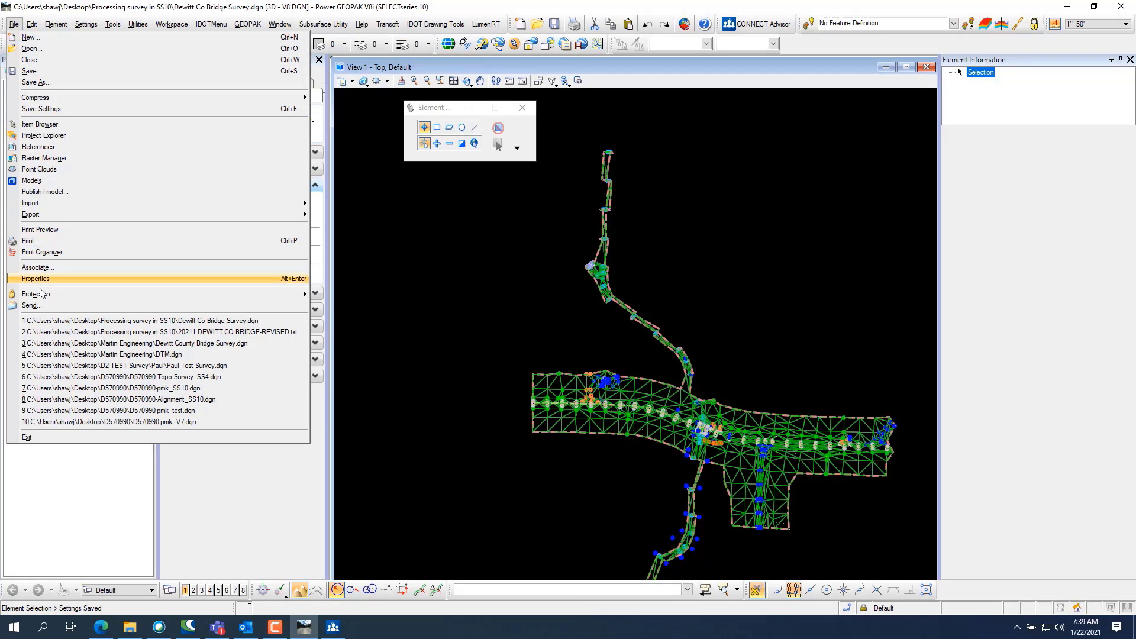
pyautogui.click(51, 60)
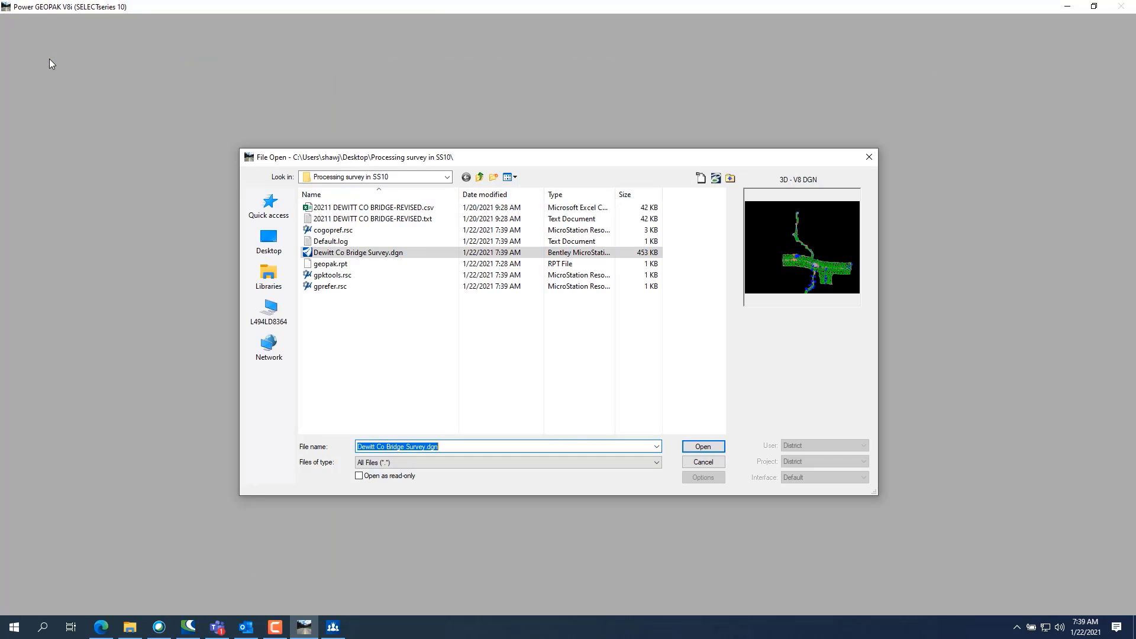
# - Create a DGN file named Massy Bridge Survey in the Massey Lane ascii files folder on the Desktop and open it
pyautogui.click(480, 177)
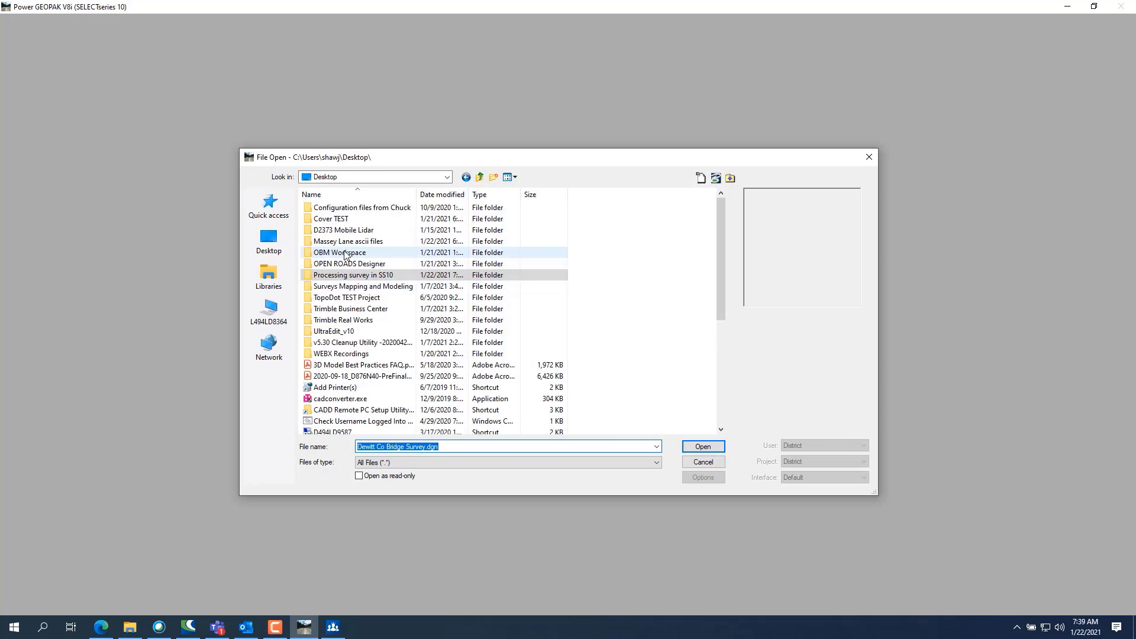
pyautogui.doubleClick(438, 241)
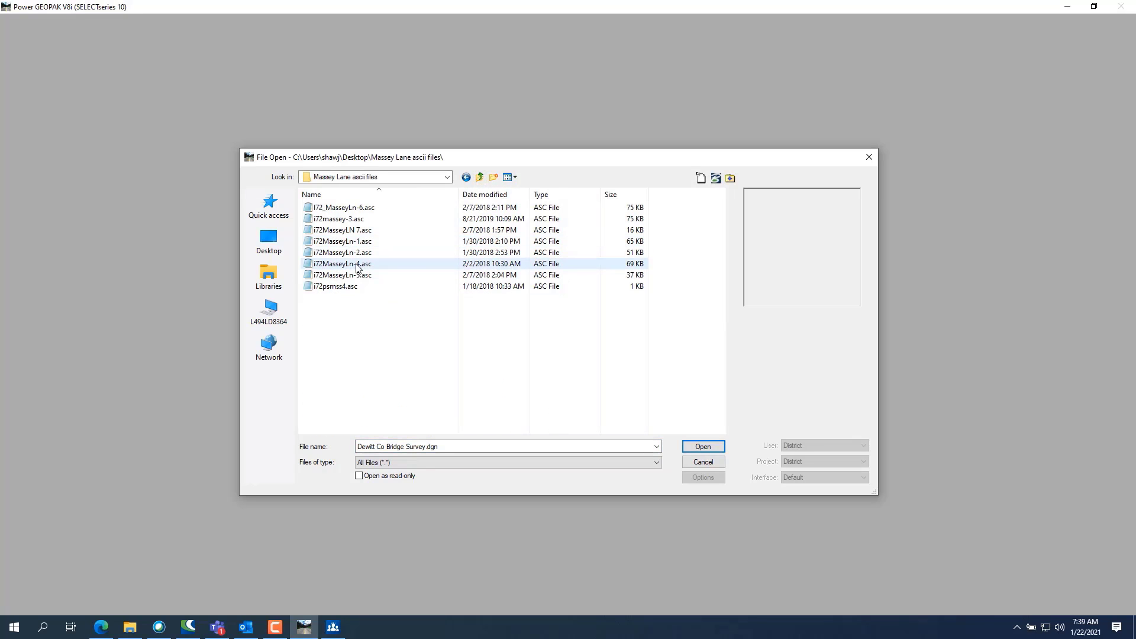
pyautogui.click(700, 179)
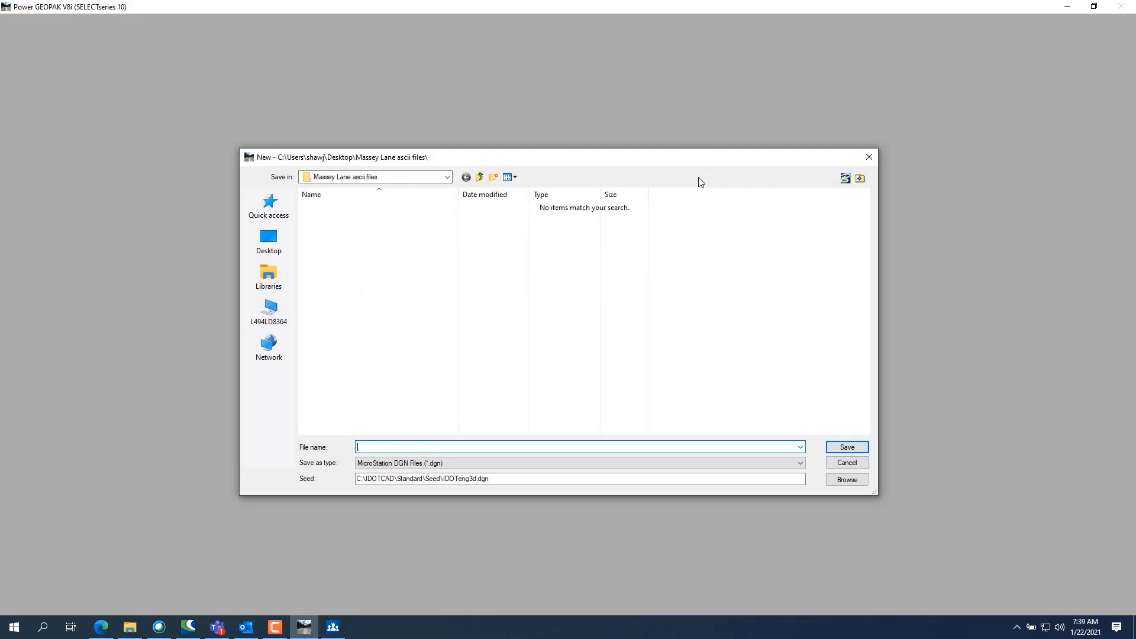
pyautogui.write('Massy Bridge Survey')
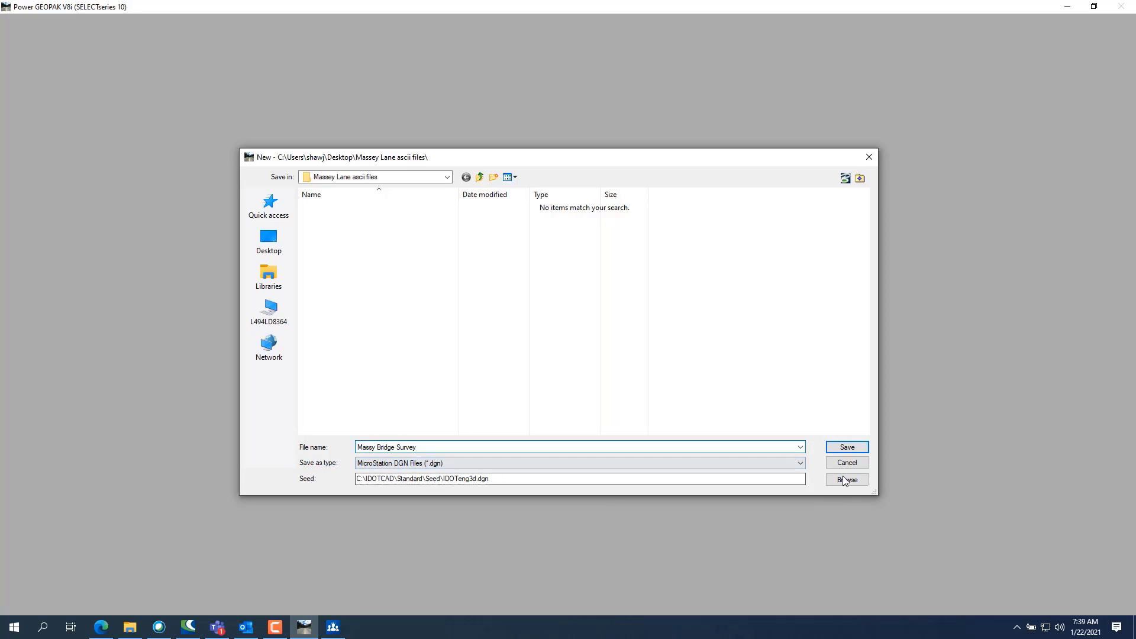
pyautogui.click(847, 447)
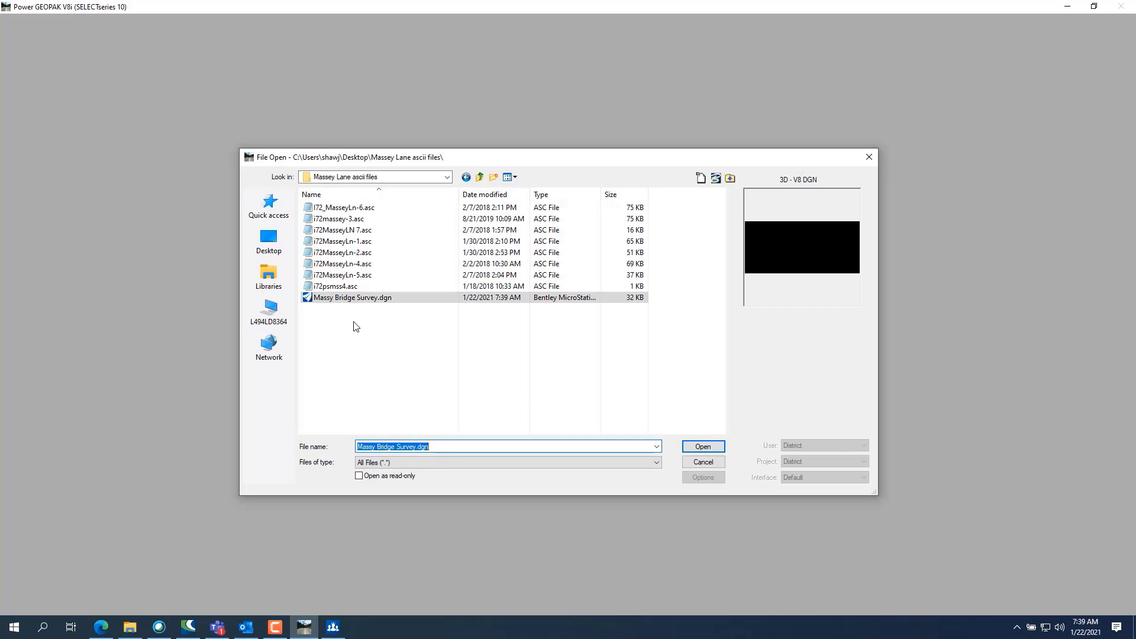
pyautogui.click(693, 447)
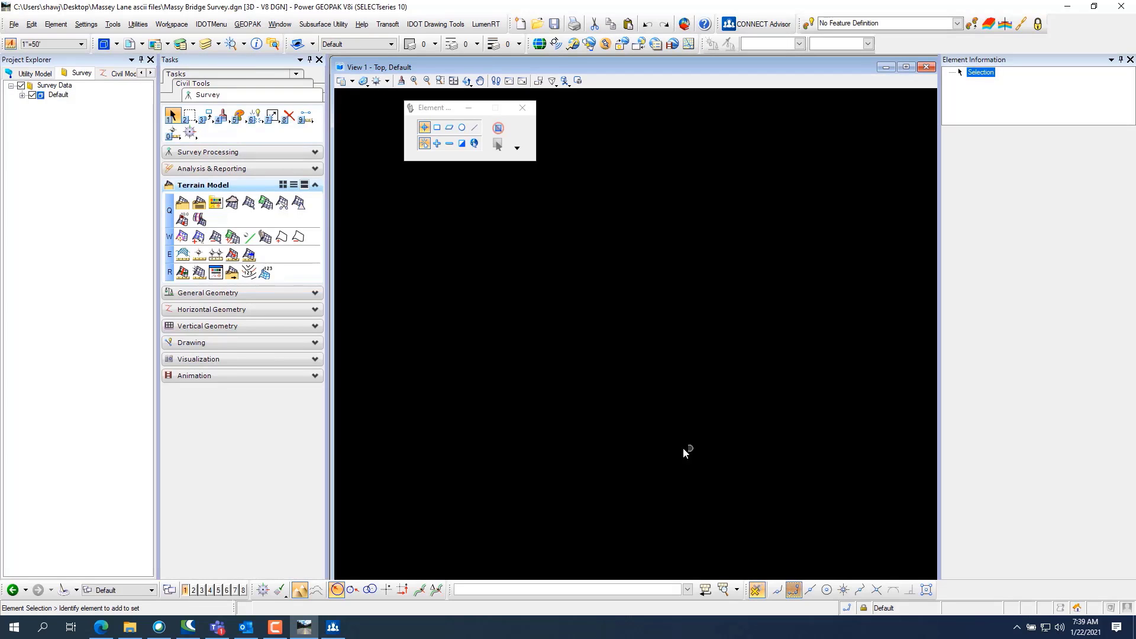
# - Add a new field book to the Default survey project and select it
pyautogui.click(22, 96)
pyautogui.rightClick(74, 107)
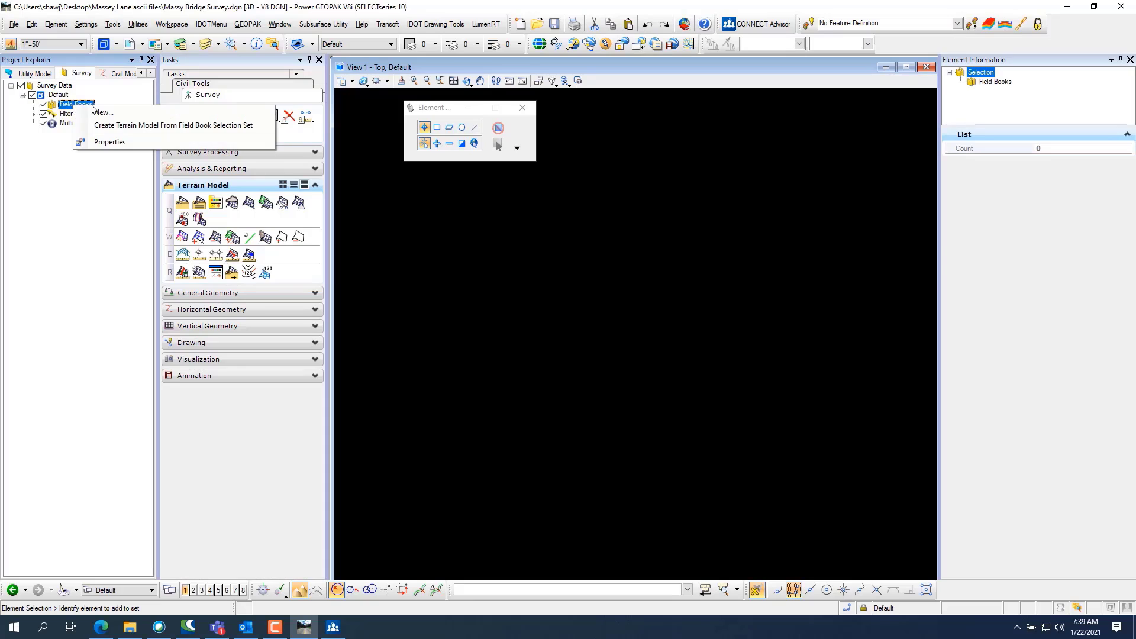
pyautogui.click(101, 112)
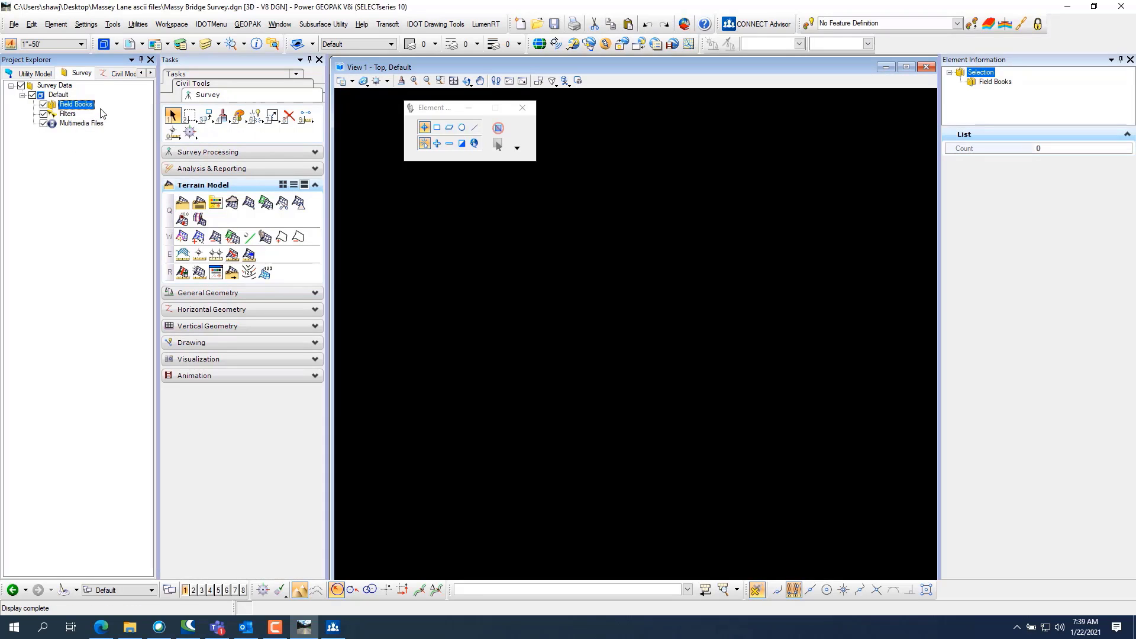
pyautogui.click(87, 115)
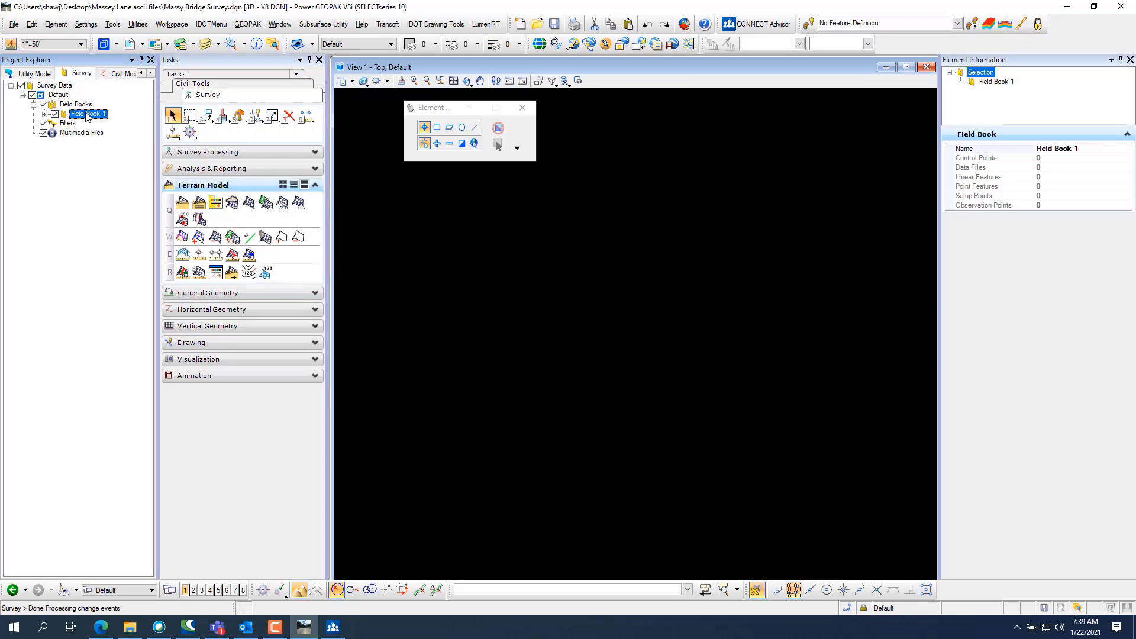
# - Load i72MasseyLn-1.asc from the Massey Lane ascii files folder into the Text Import Wizard for Field Book 1
pyautogui.rightClick(86, 116)
pyautogui.moveTo(114, 119)
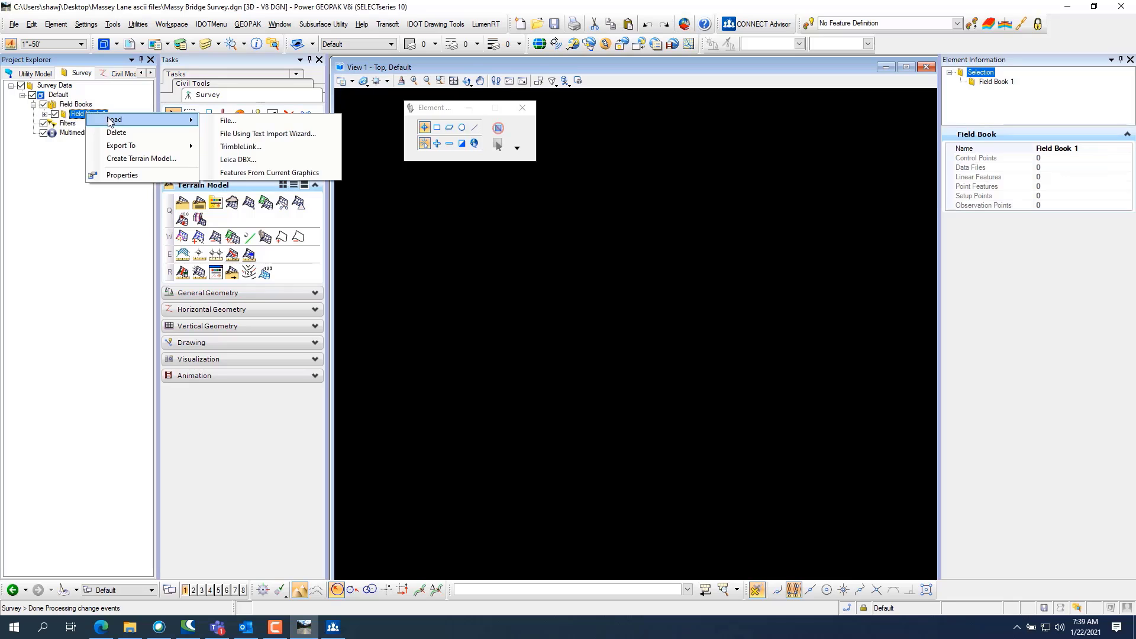
pyautogui.click(258, 134)
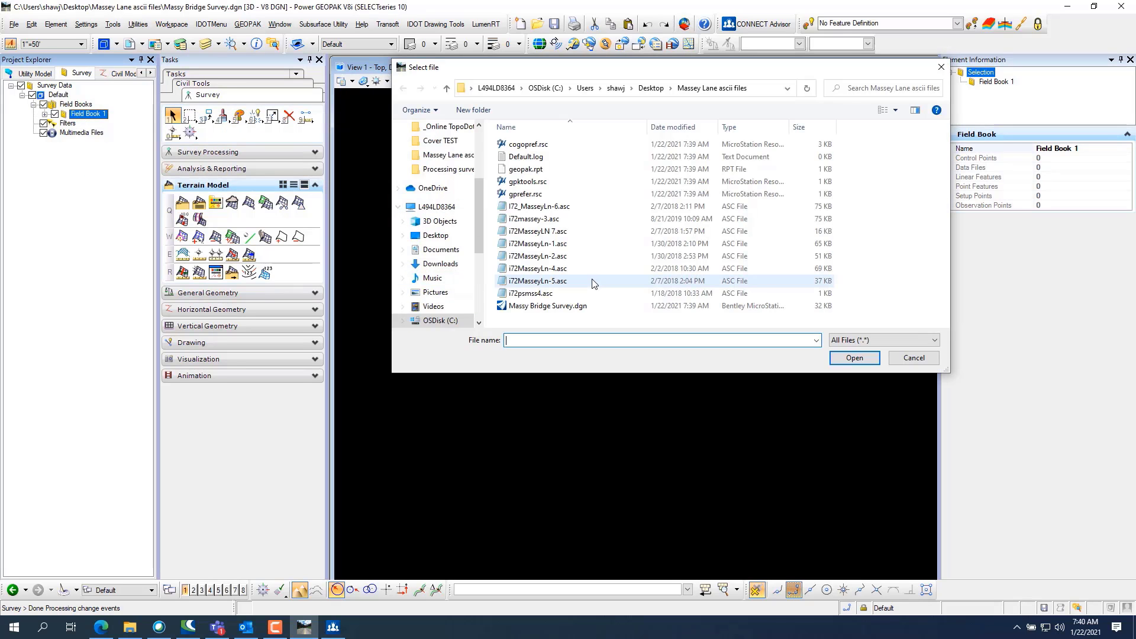
pyautogui.click(546, 246)
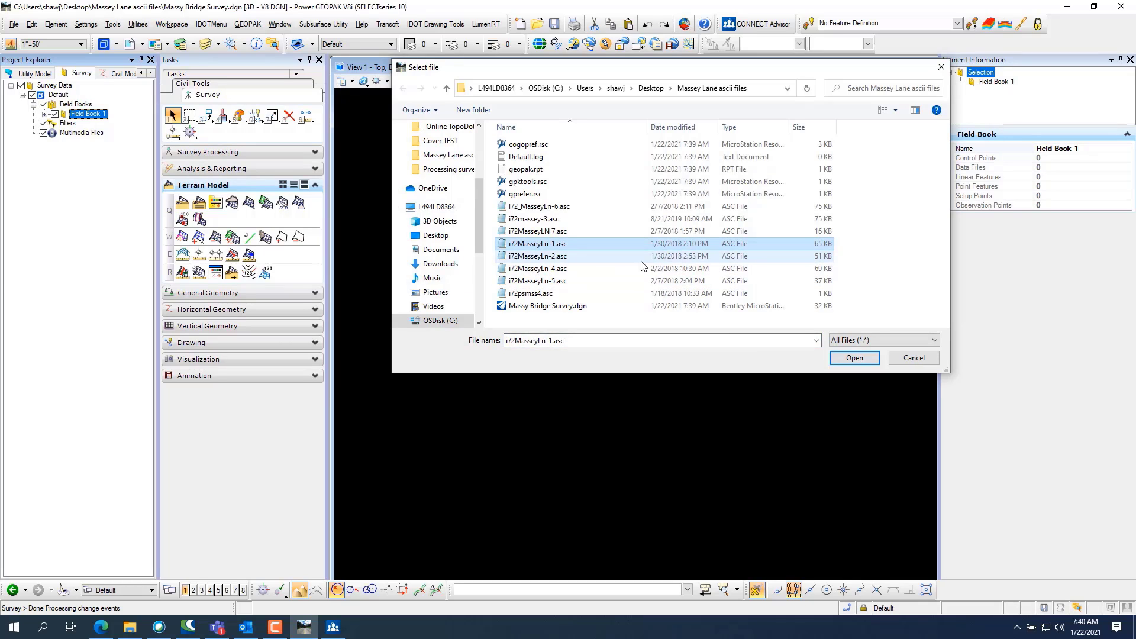
pyautogui.click(854, 357)
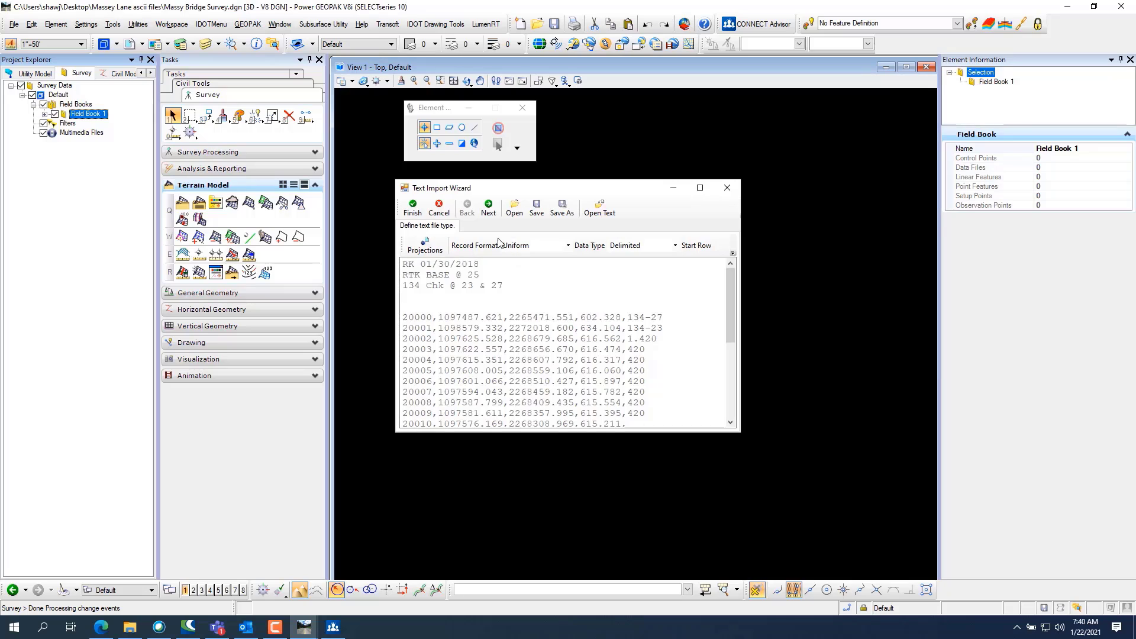
# - Set comma as the record delimiter in the Text Import Wizard and return to the file type definition
pyautogui.click(490, 209)
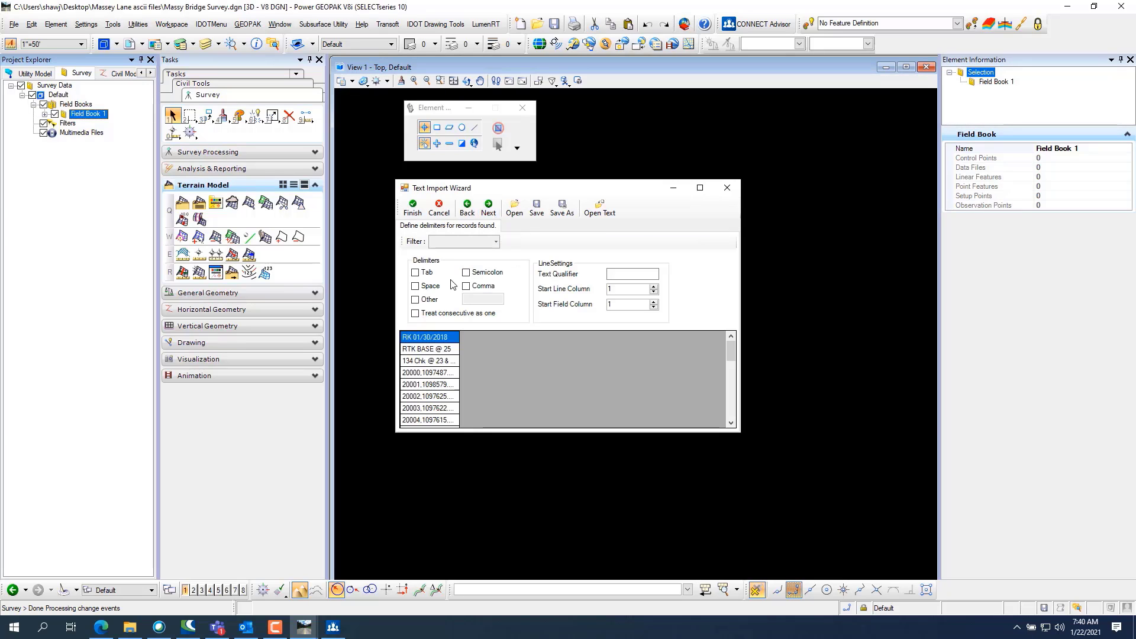
pyautogui.click(466, 286)
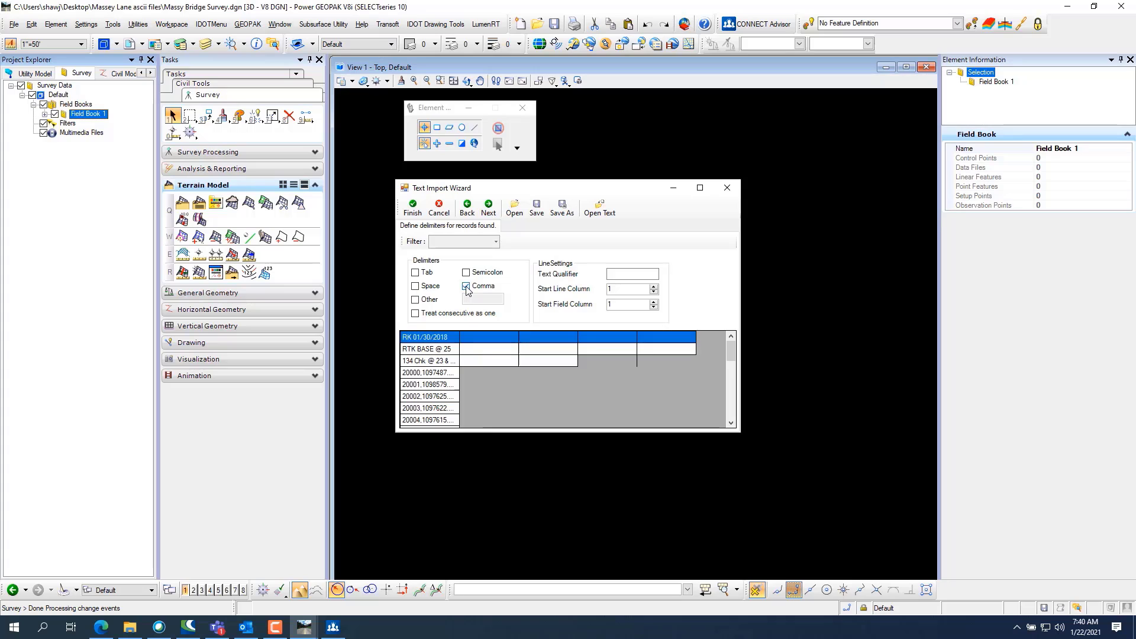
pyautogui.click(467, 208)
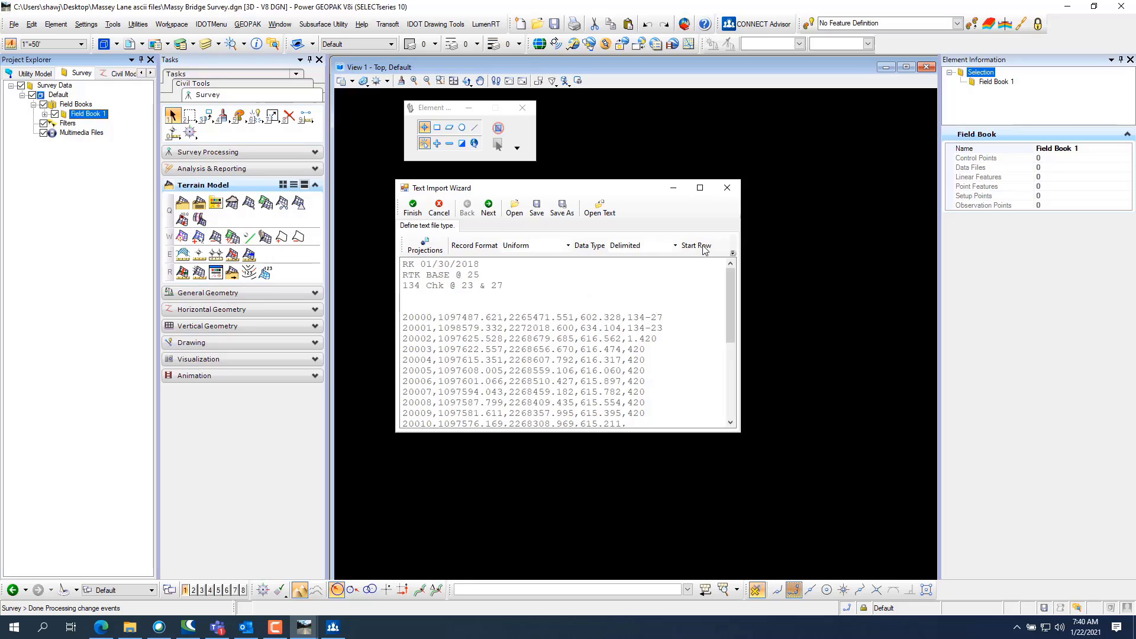
# - Keep the data type as Delimited and set the start row to 6 to skip the header lines
pyautogui.click(674, 246)
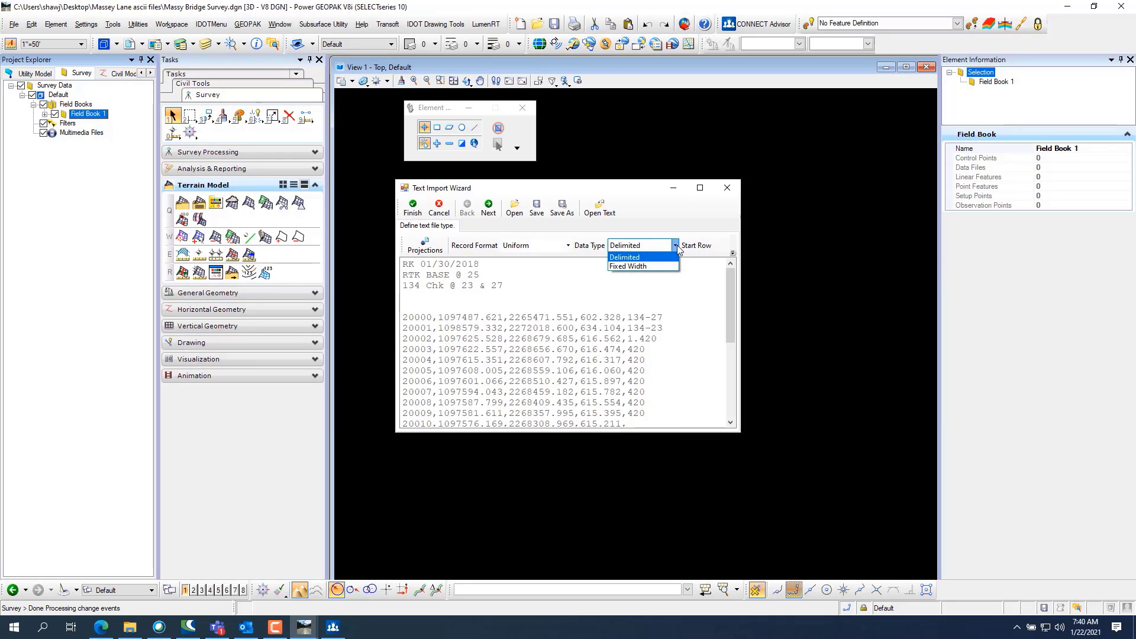
pyautogui.click(674, 245)
pyautogui.moveTo(743, 240); pyautogui.dragTo(834, 240)
pyautogui.click(728, 245)
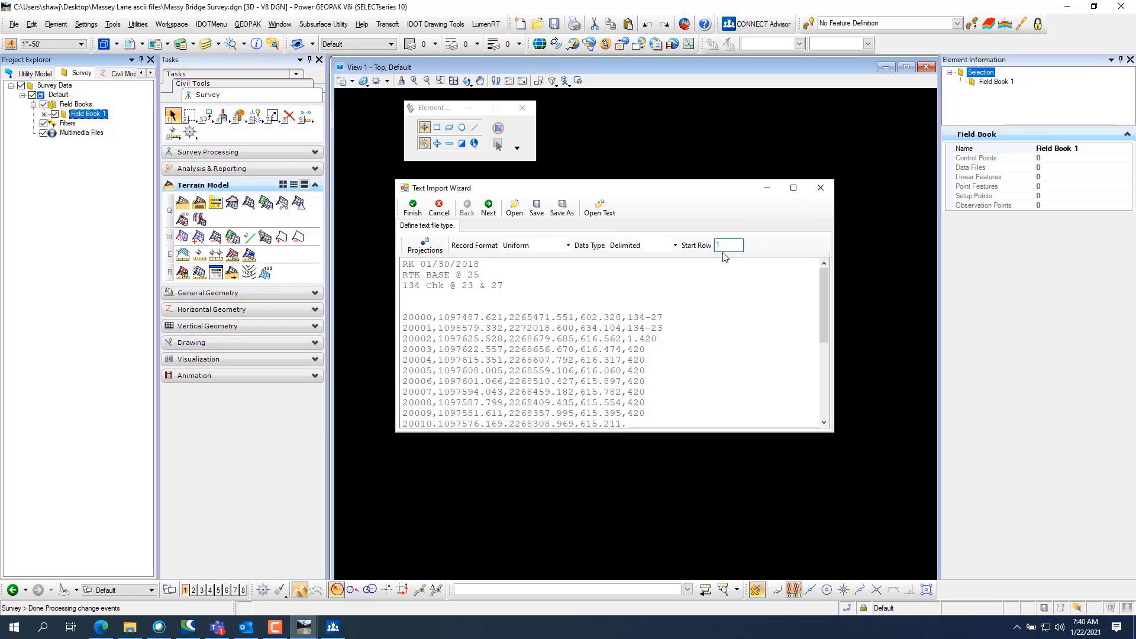
pyautogui.write('5')
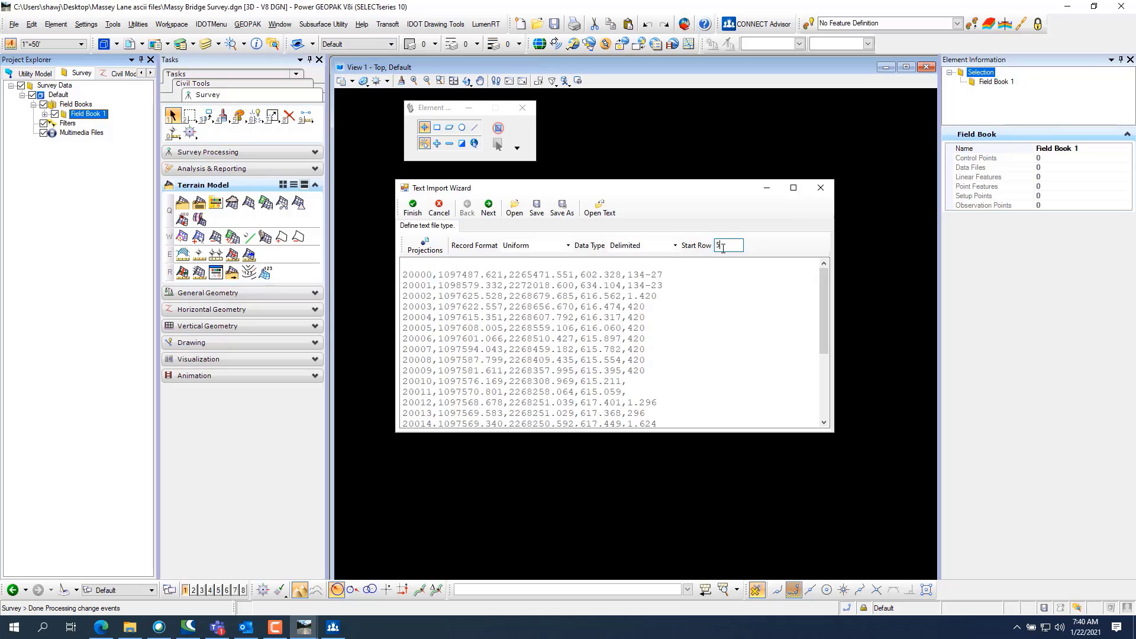
pyautogui.press('BackSpace')
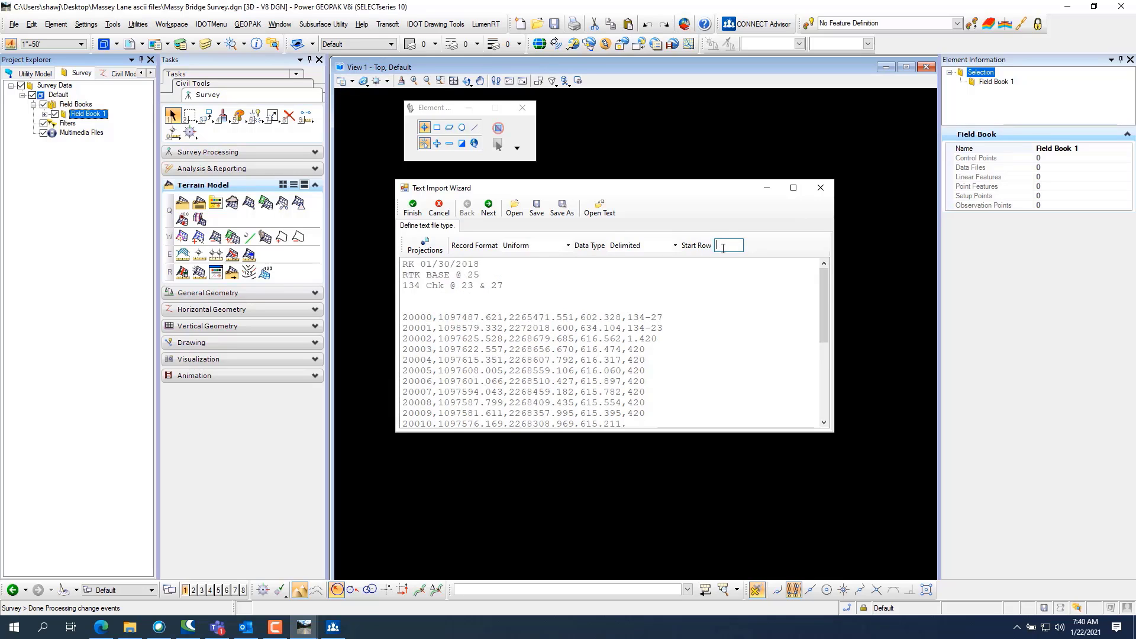
pyautogui.write('6')
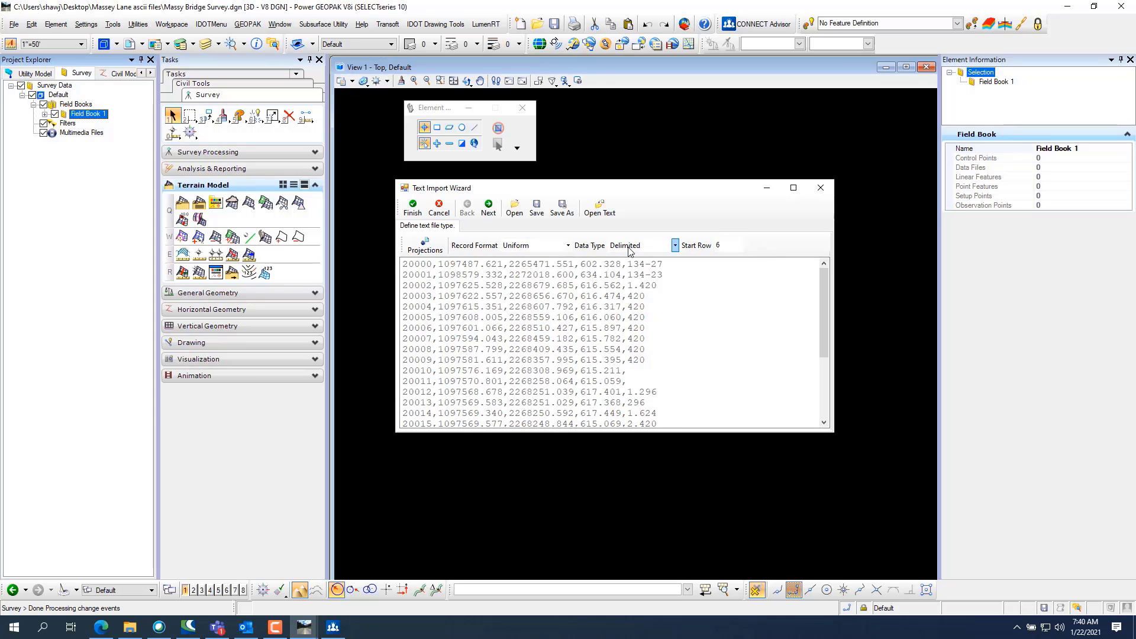
# - Advance to the column format definitions and view the available types for the first column
pyautogui.click(488, 207)
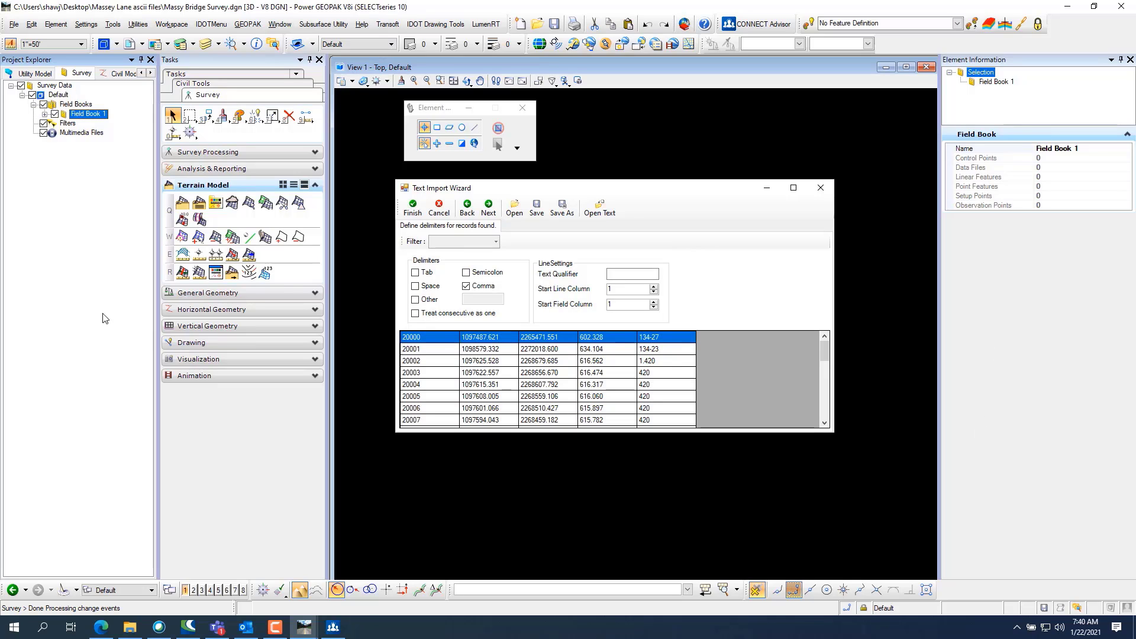
pyautogui.click(488, 208)
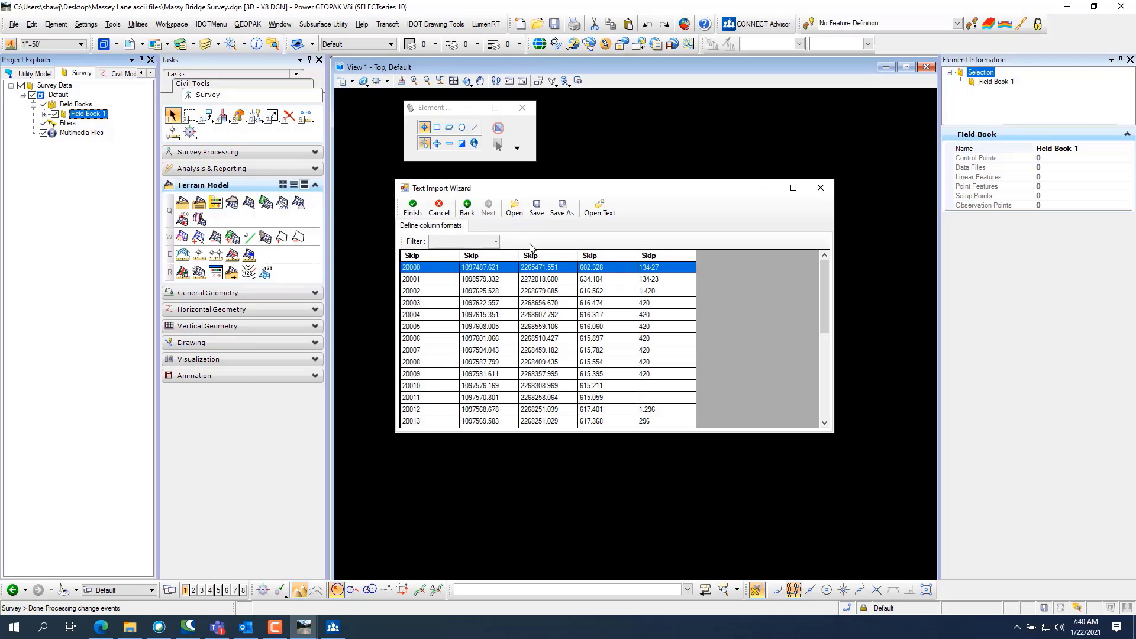
pyautogui.click(443, 254)
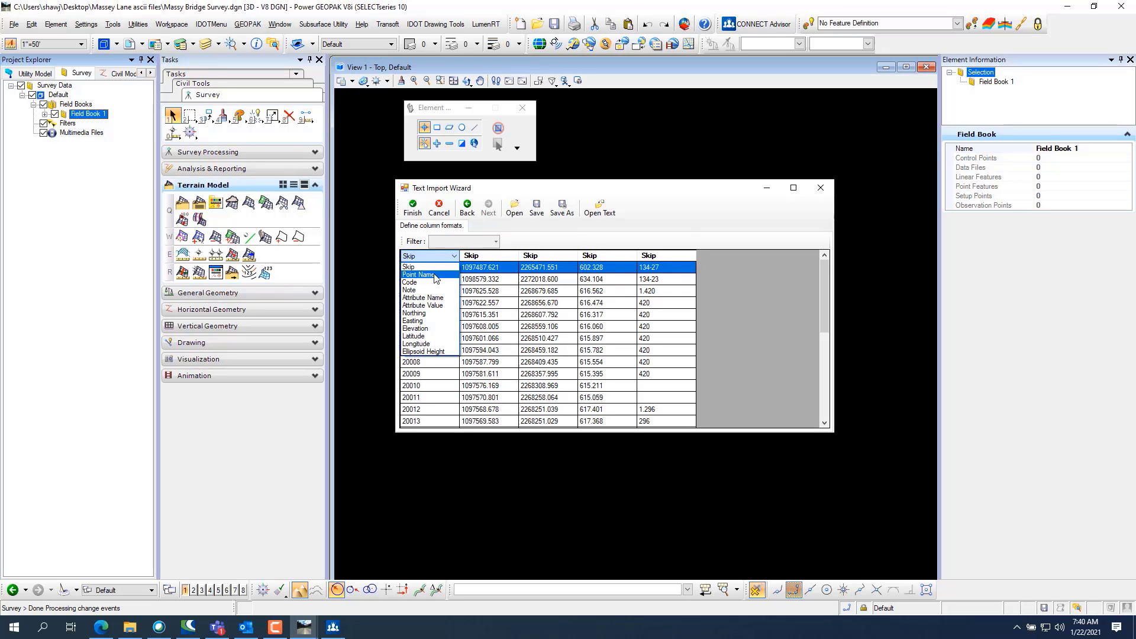
pyautogui.click(684, 235)
# - Try applying the D6_Comma_NEZ_5Line.tiw wizard file to the loaded text, and close the wizard
pyautogui.click(514, 209)
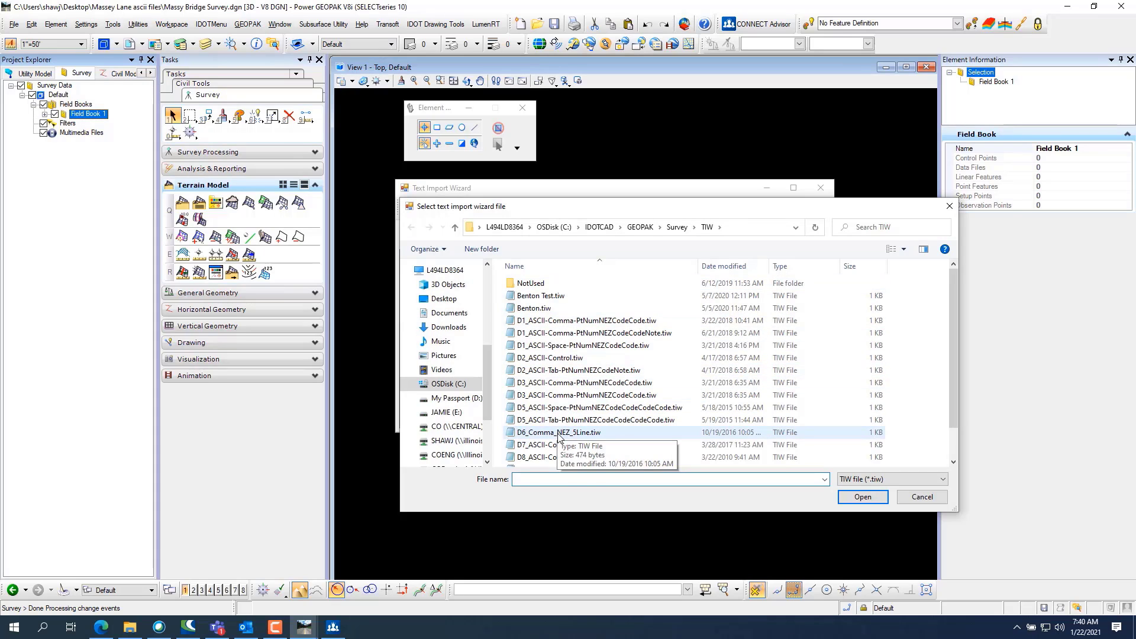
pyautogui.click(557, 435)
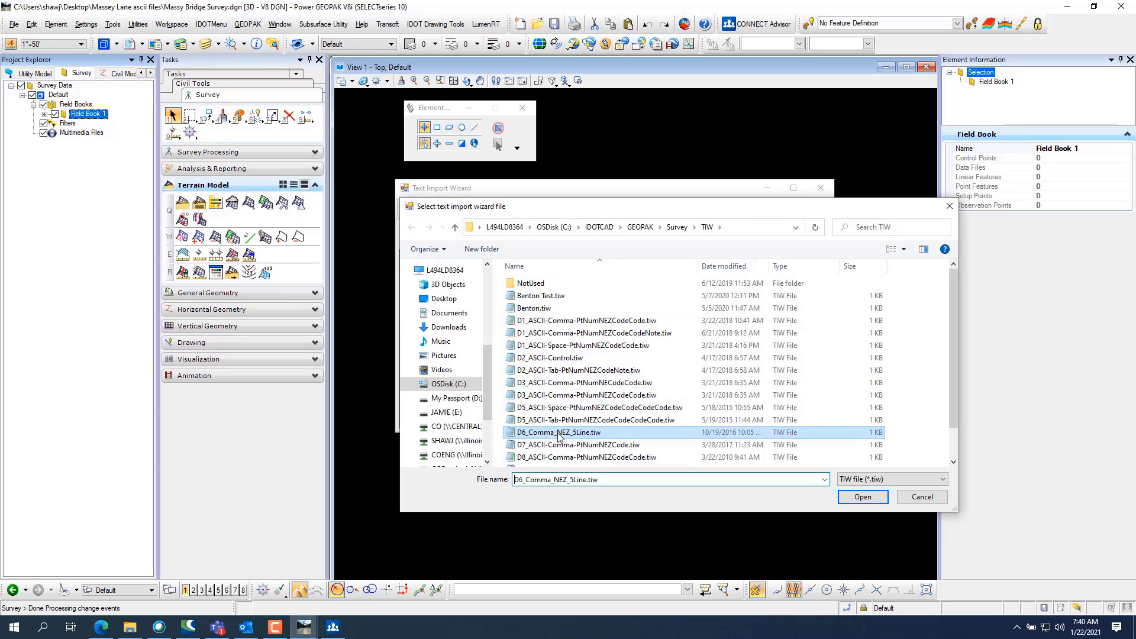
pyautogui.click(854, 499)
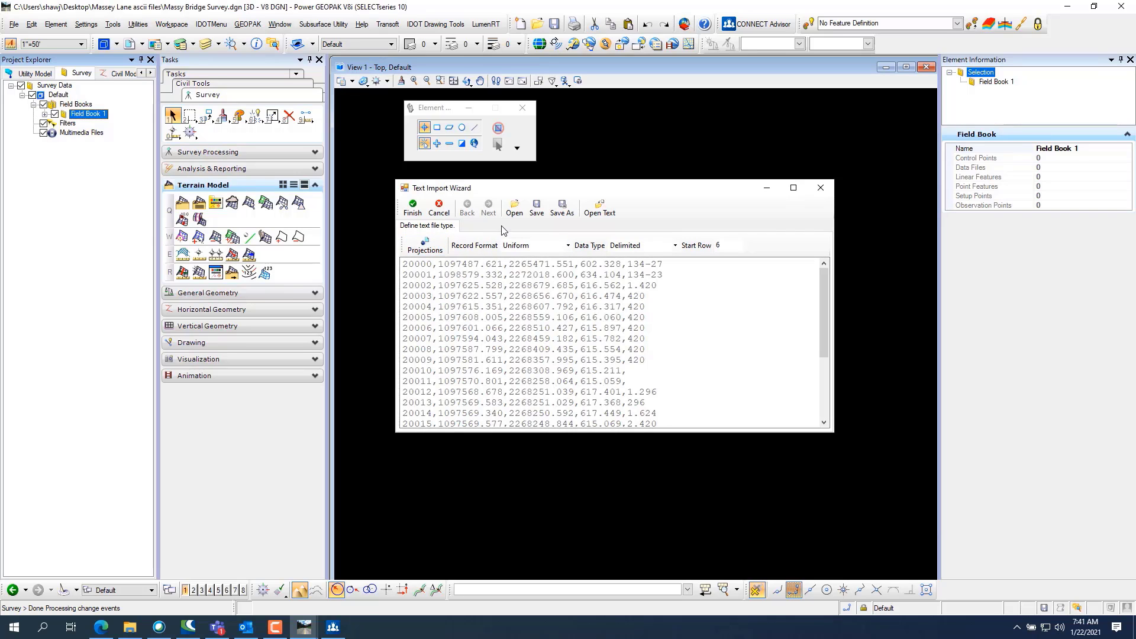
pyautogui.click(820, 188)
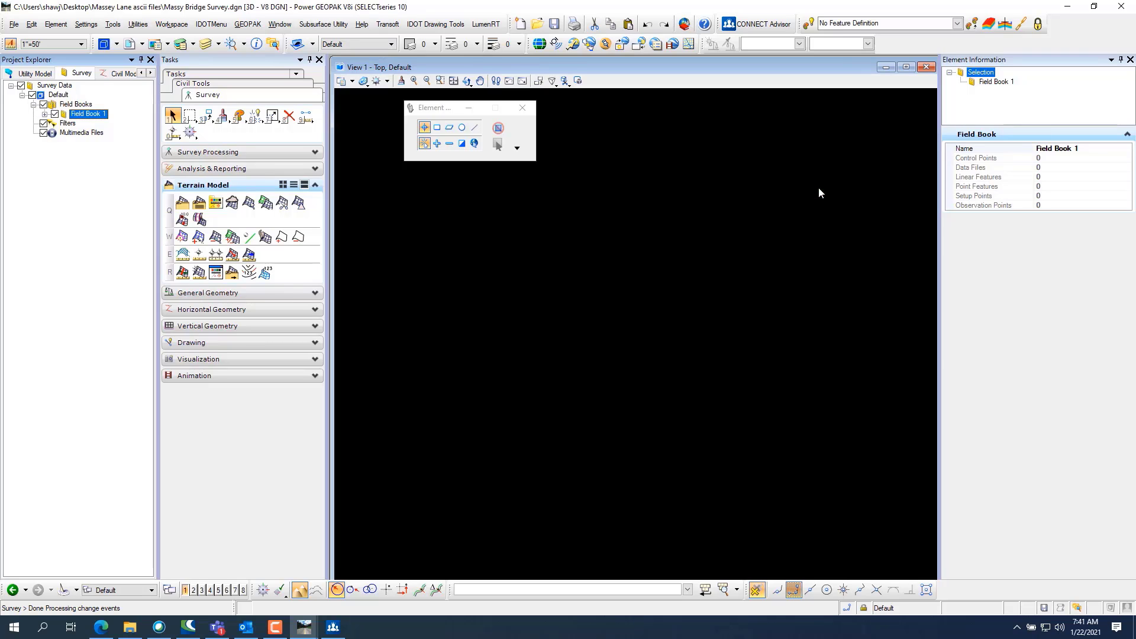
# - Load i72MasseyLn-1.asc into Field Book 1 through the Text Import Wizard again
pyautogui.rightClick(100, 113)
pyautogui.moveTo(128, 120)
pyautogui.click(284, 136)
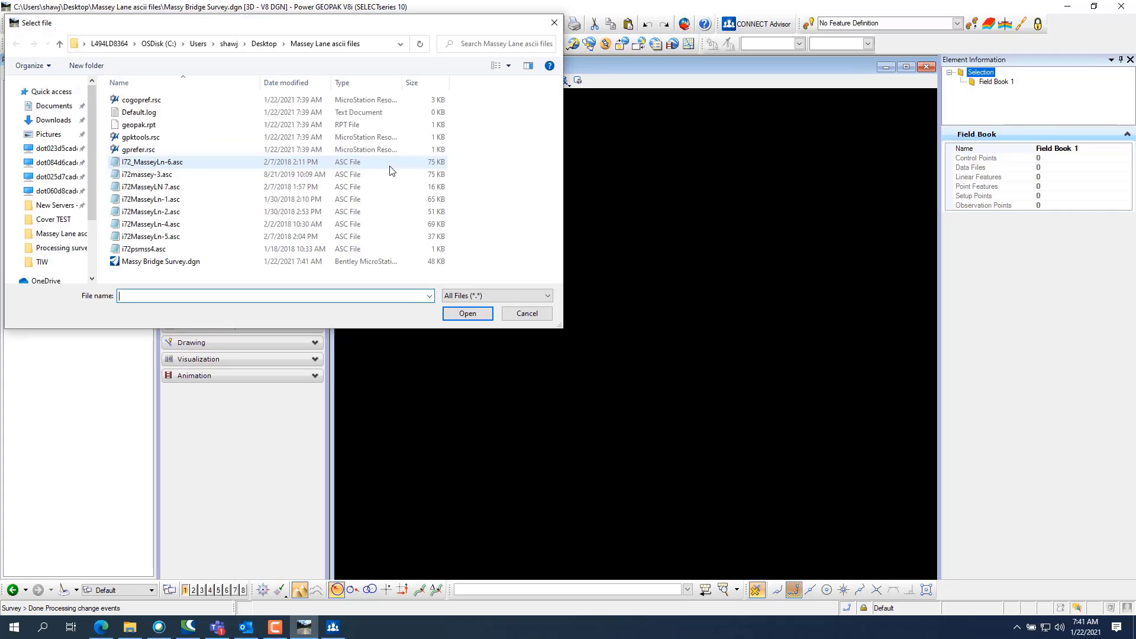
pyautogui.click(160, 200)
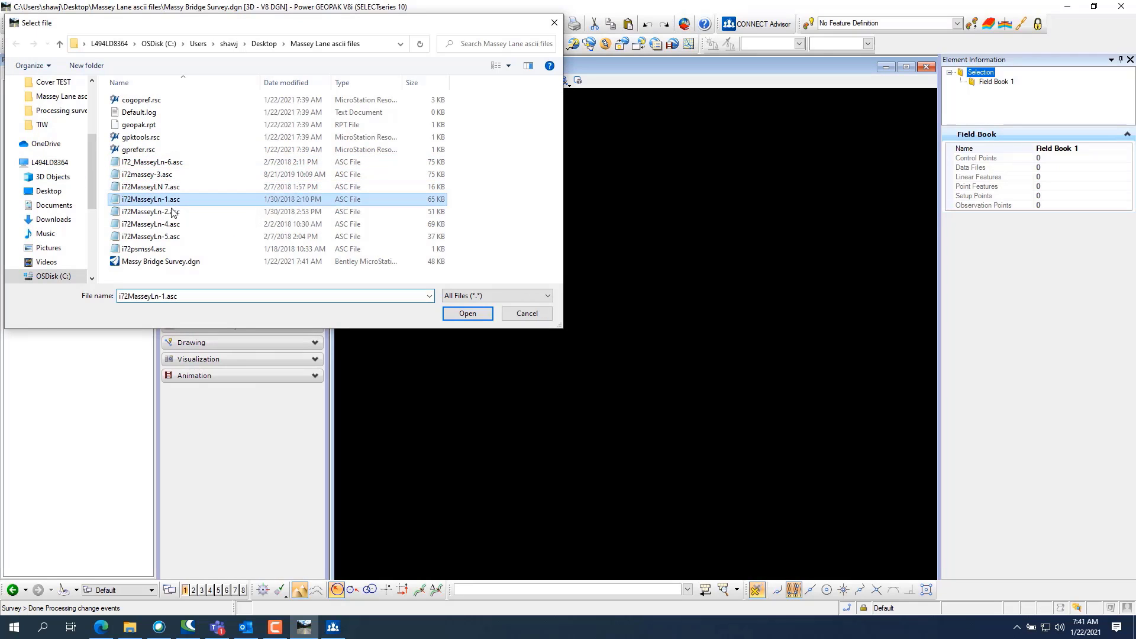
pyautogui.click(460, 314)
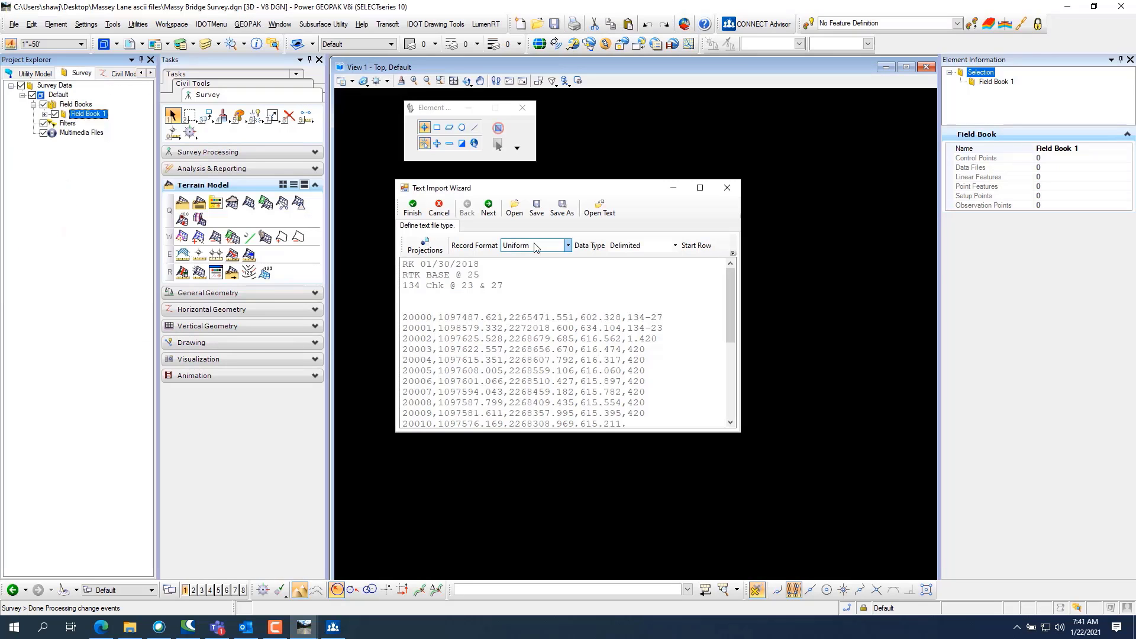
# - Apply the D6_Comma_NEZ_5Line.tiw wizard file and advance through the delimiters to the column formats
pyautogui.click(514, 212)
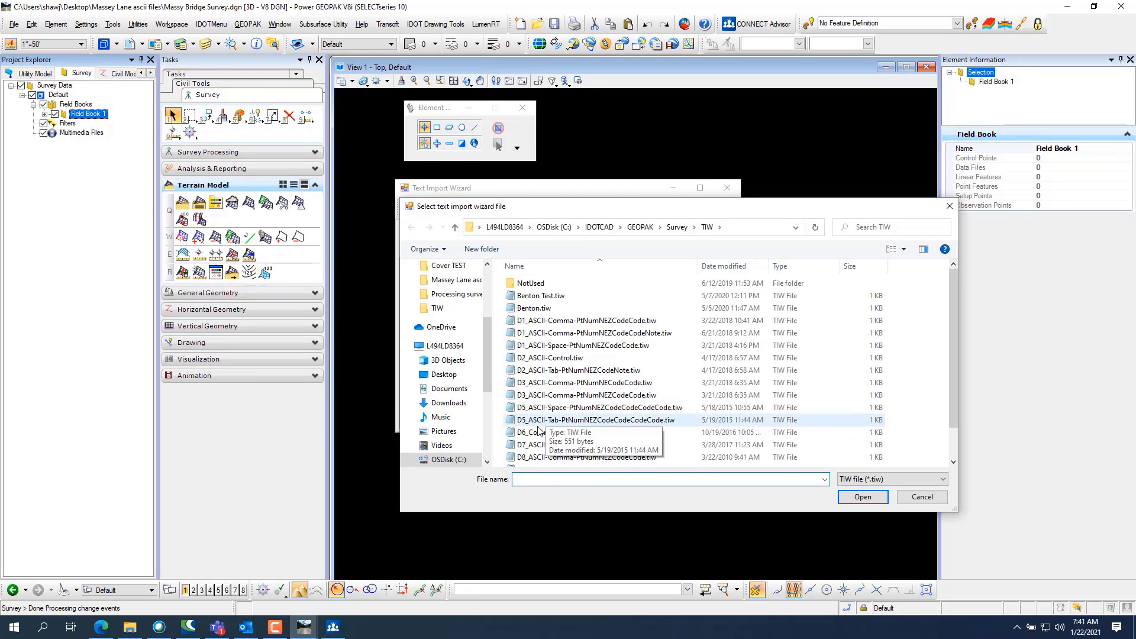
pyautogui.click(559, 433)
pyautogui.click(862, 496)
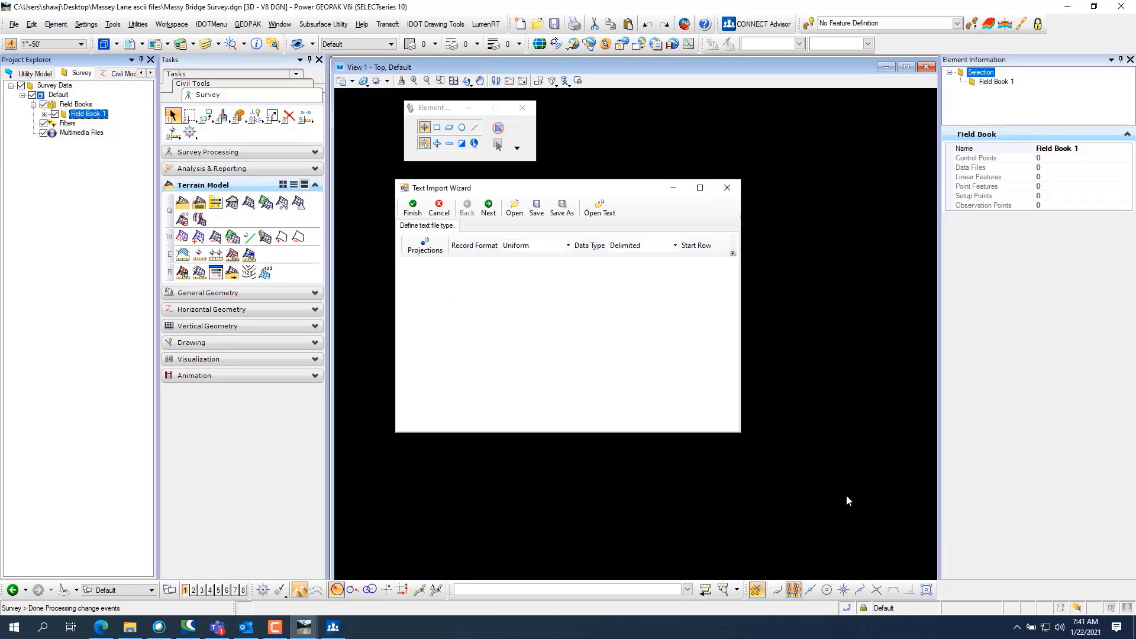
pyautogui.click(488, 208)
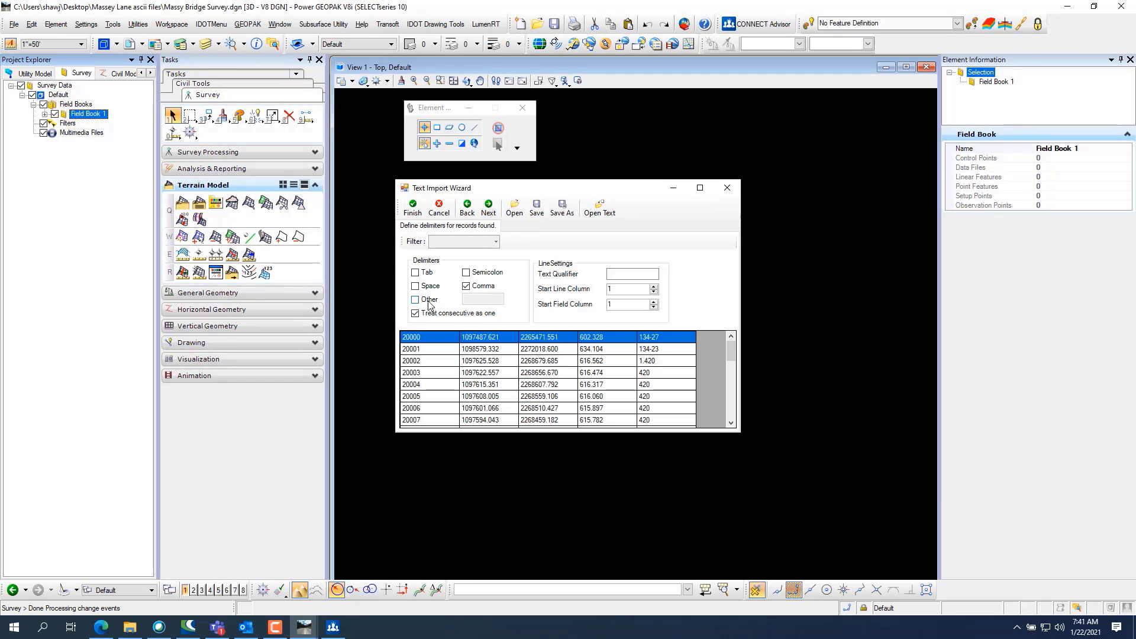
pyautogui.click(488, 208)
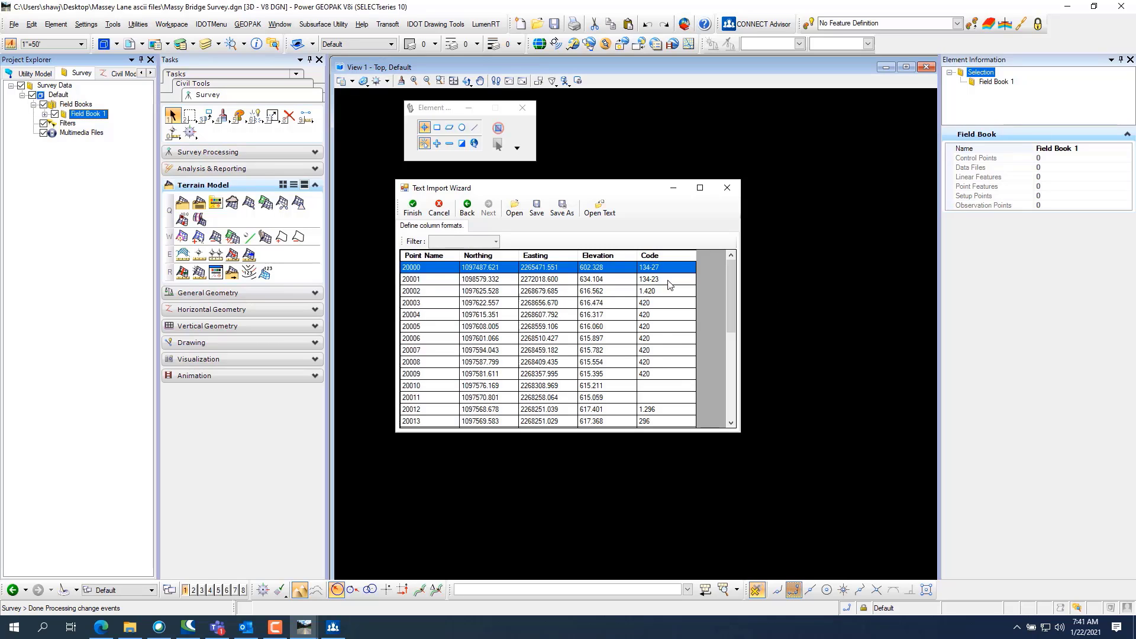
# - Finish the text import into Field Book 1 without saving the tiw file
pyautogui.click(412, 209)
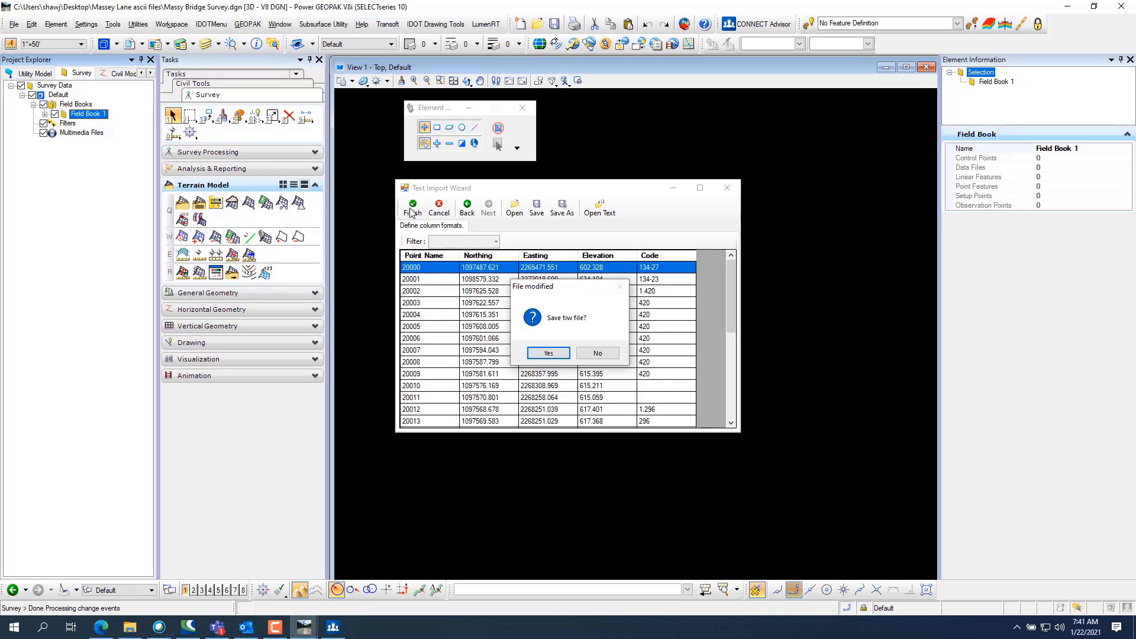
pyautogui.click(591, 354)
pyautogui.click(591, 354)
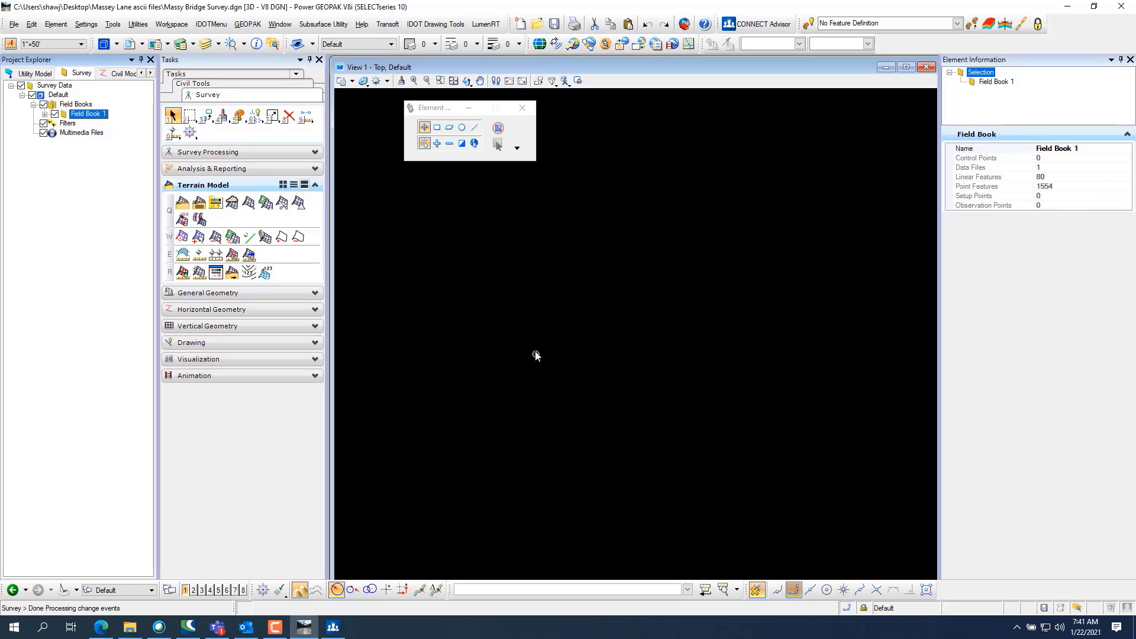
# - Fit the imported survey in the view and examine the point and linear feature codes listed under Field Book 1
pyautogui.click(453, 80)
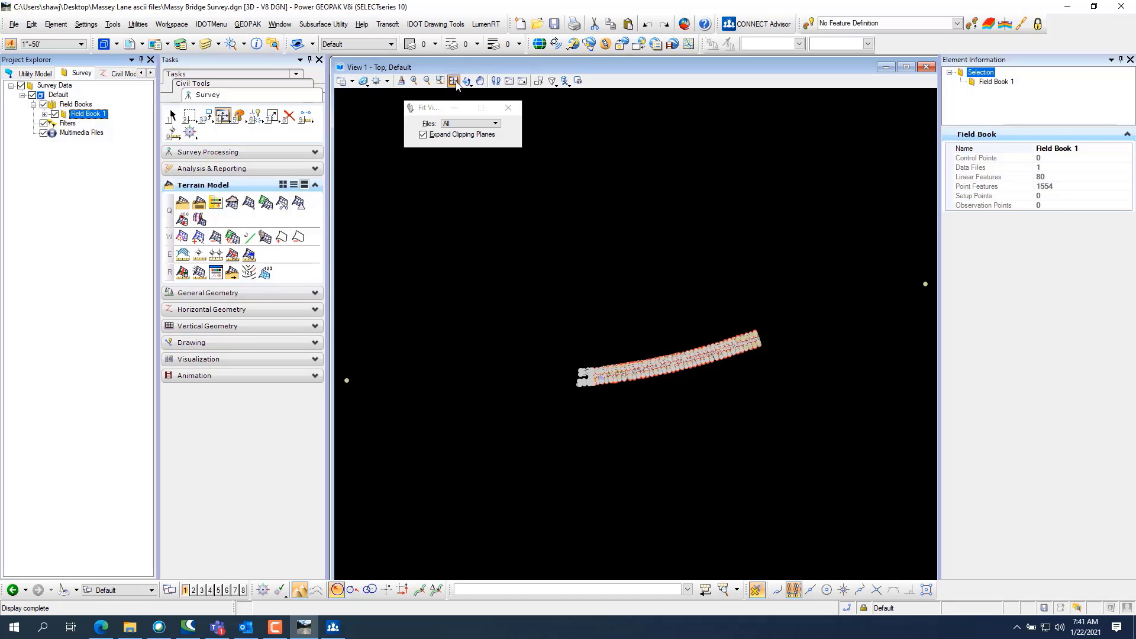
pyautogui.scroll(5, 601, 375)
pyautogui.scroll(-2, 811, 363)
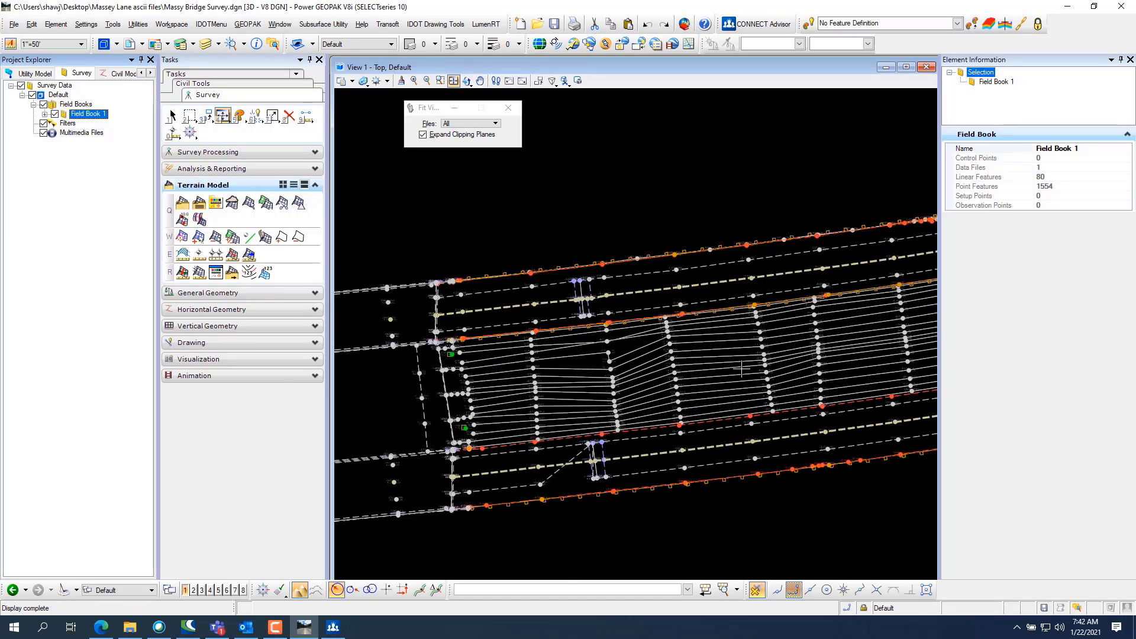
pyautogui.click(45, 115)
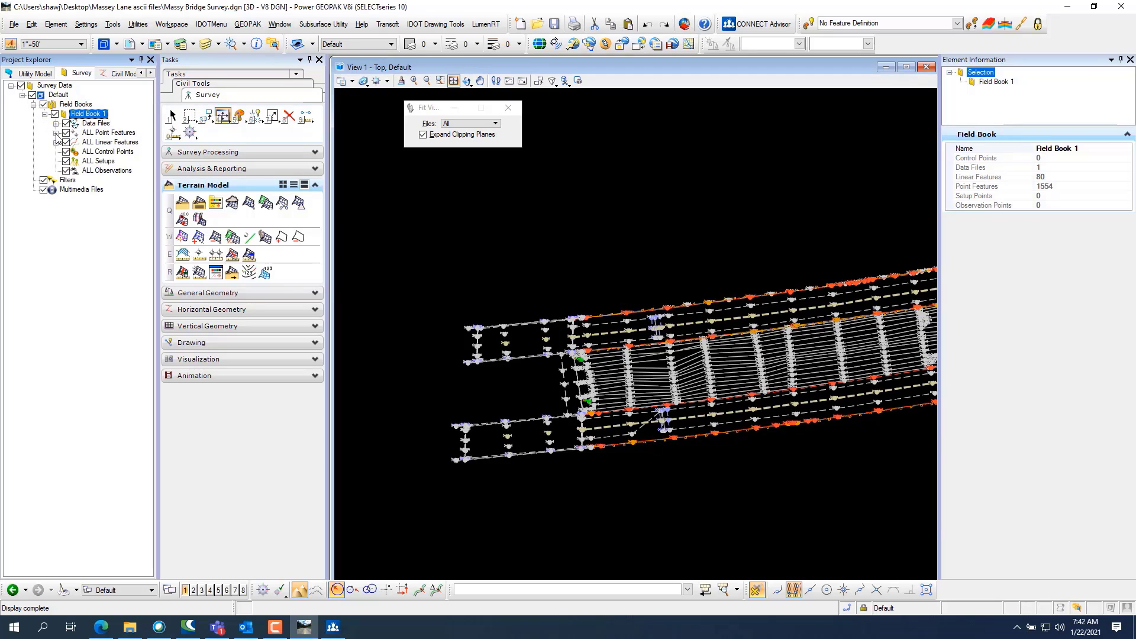
pyautogui.click(57, 133)
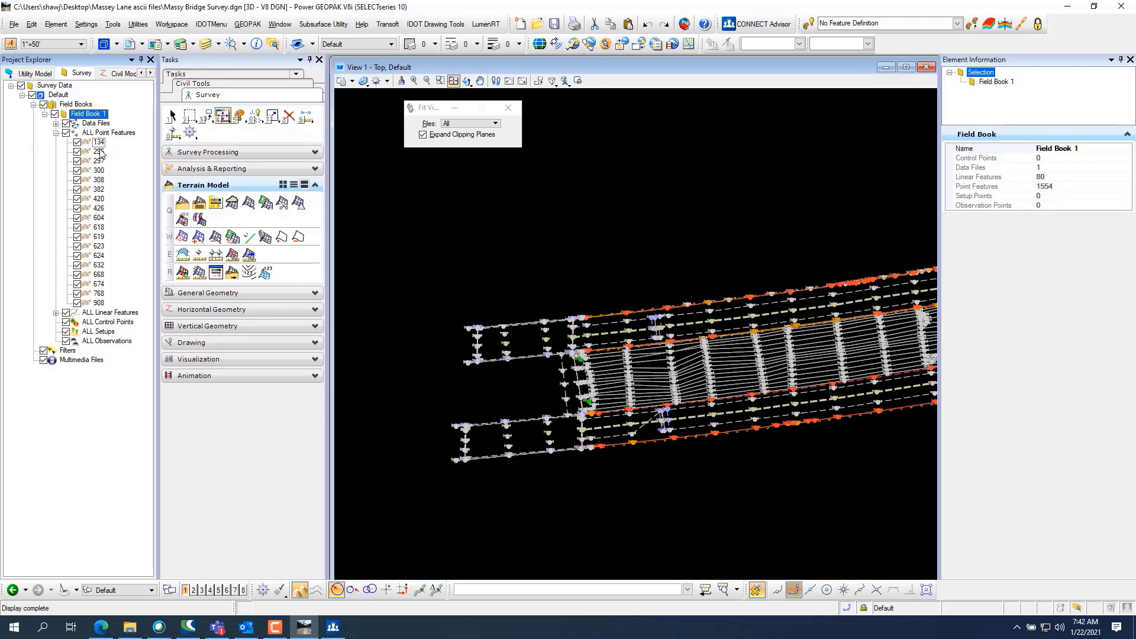
pyautogui.click(56, 313)
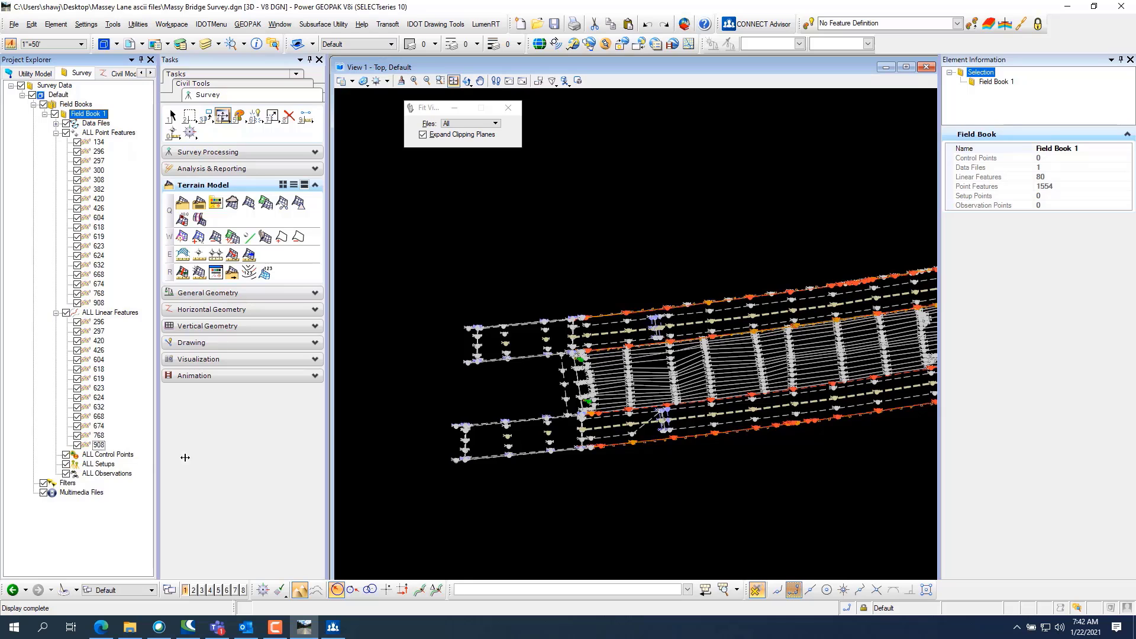
pyautogui.scroll(3, 531, 472)
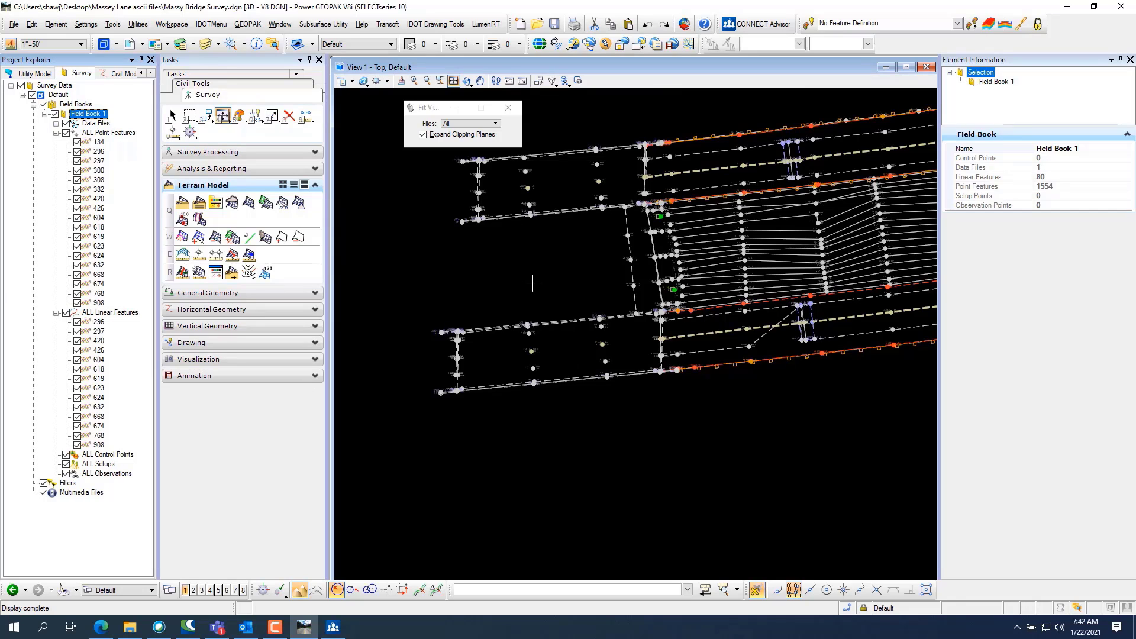
pyautogui.click(56, 312)
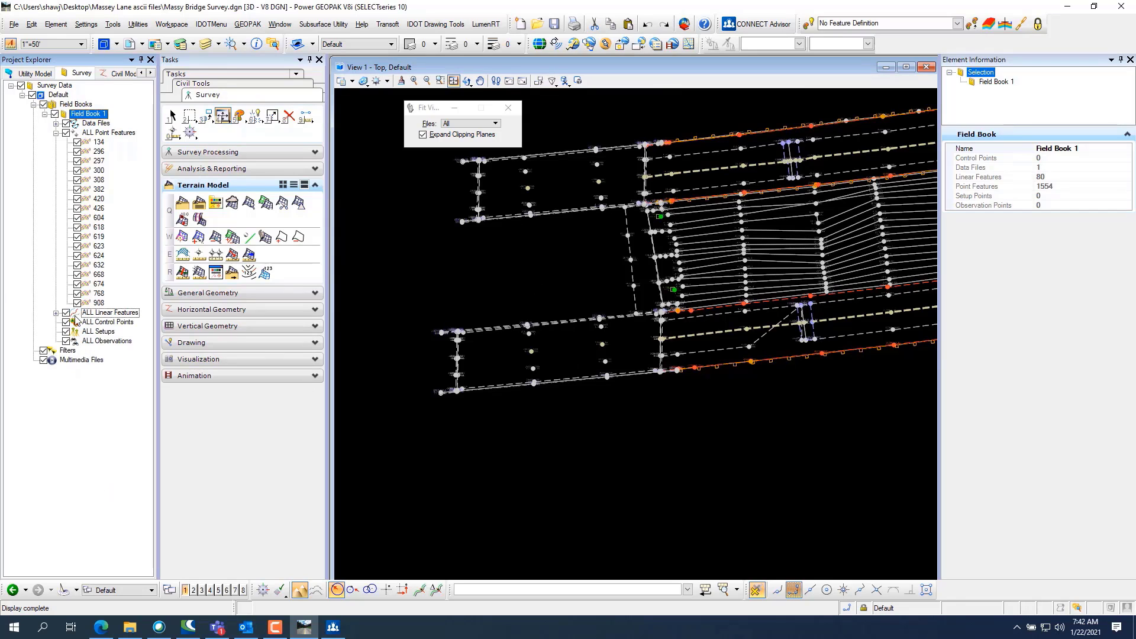
pyautogui.click(56, 134)
pyautogui.click(512, 404)
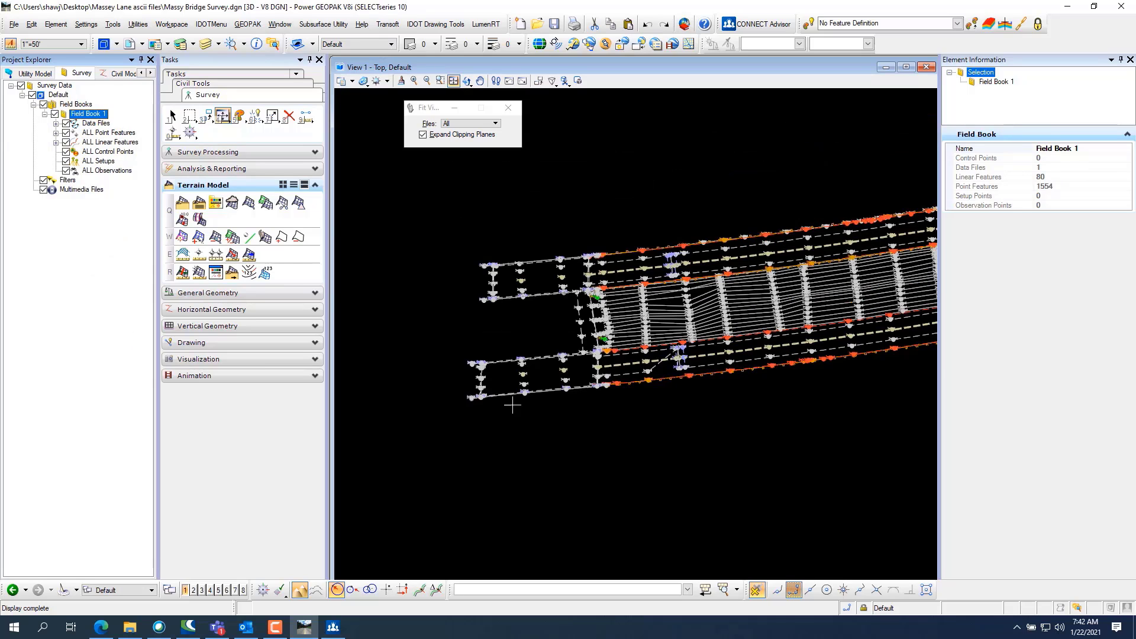
# - Load i72MasseyLn-2.asc directly into Field Book 1 using the IDOT_D6 (*.asc) file format
pyautogui.rightClick(90, 117)
pyautogui.moveTo(125, 121)
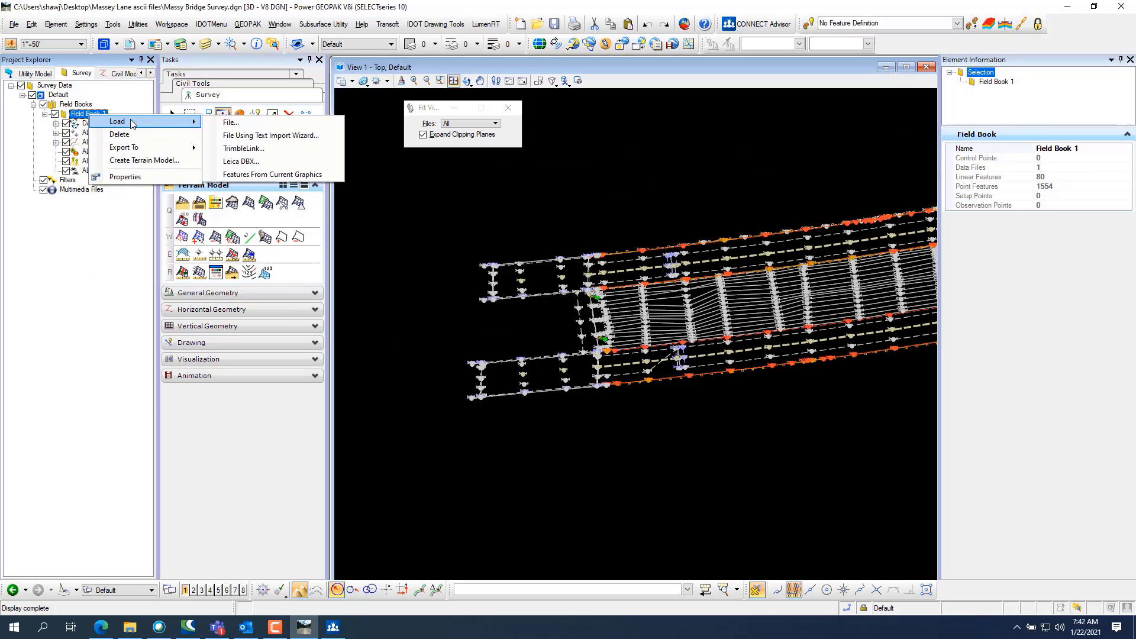
pyautogui.click(242, 123)
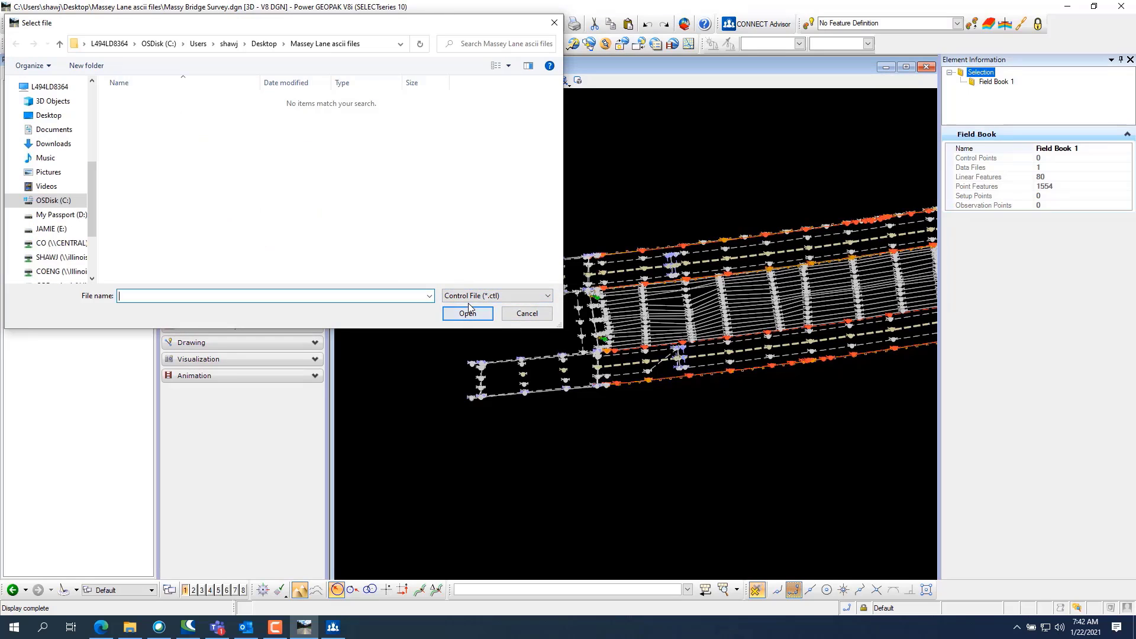
pyautogui.click(463, 297)
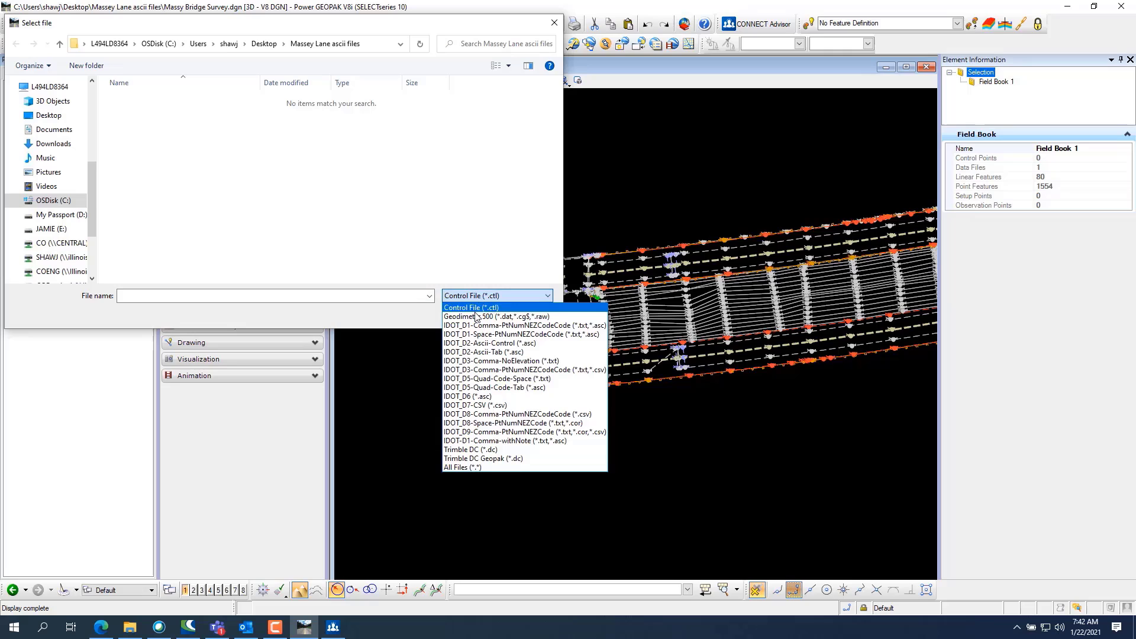
pyautogui.click(480, 396)
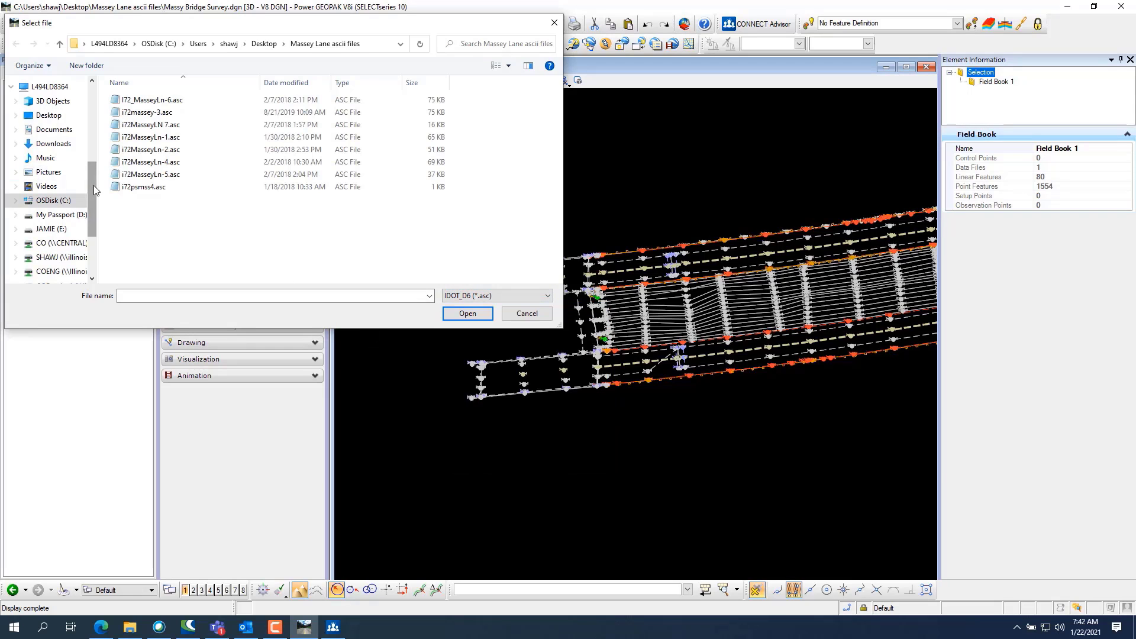
pyautogui.click(168, 151)
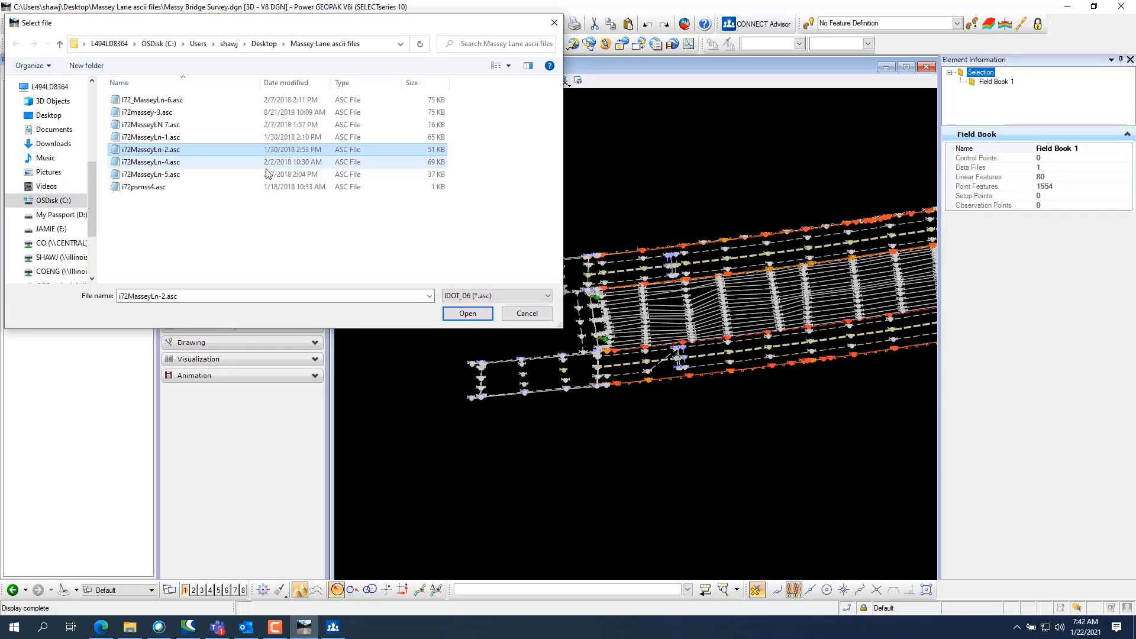
pyautogui.click(467, 314)
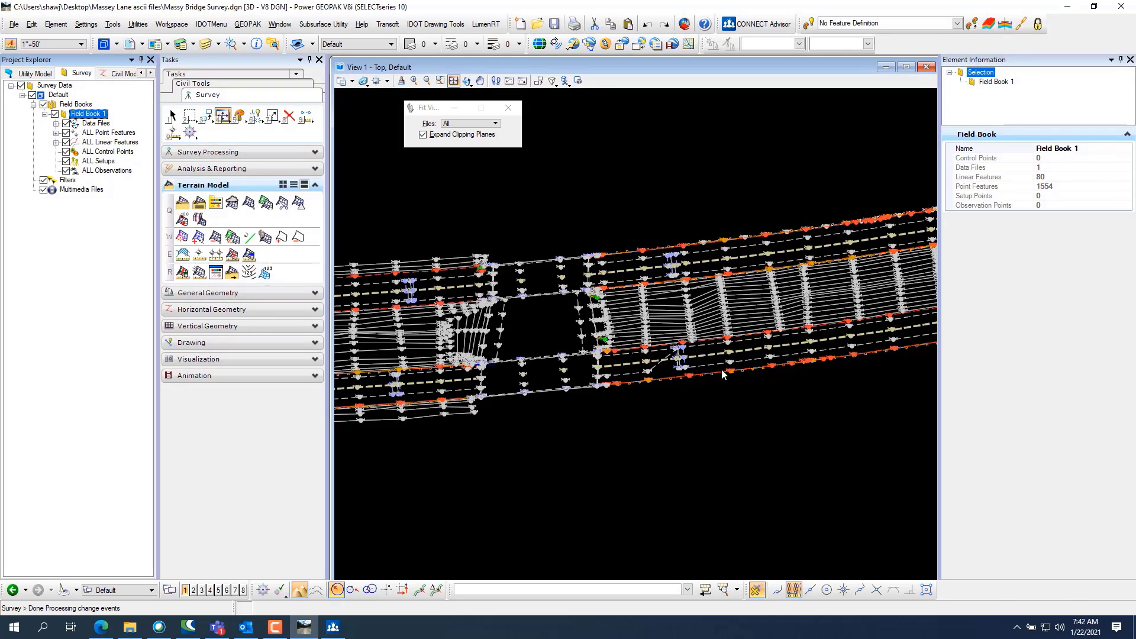
pyautogui.scroll(-5, 687, 395)
pyautogui.scroll(2, 671, 393)
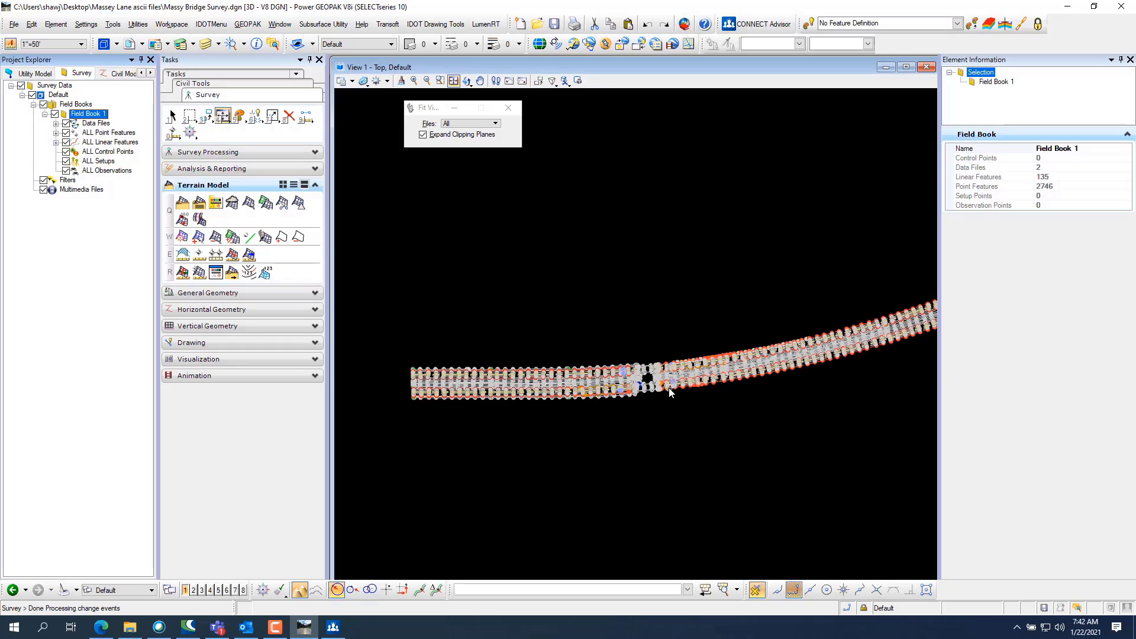
# - Load i72massey-3.asc into Field Book 1 using the same IDOT_D6 format
pyautogui.rightClick(102, 118)
pyautogui.moveTo(129, 121)
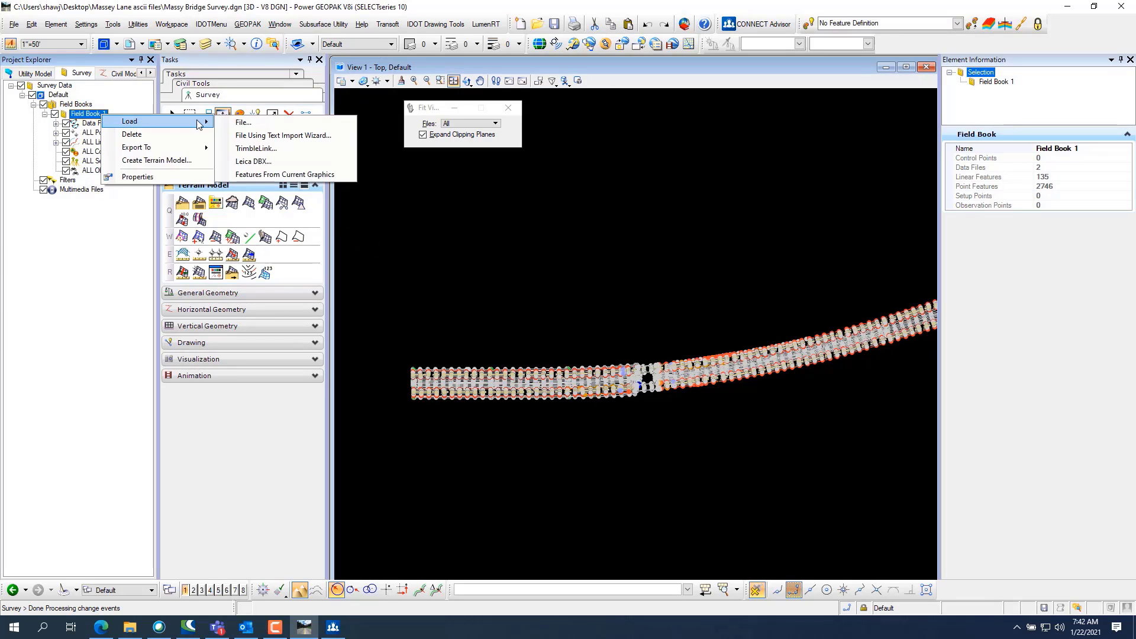
pyautogui.click(240, 122)
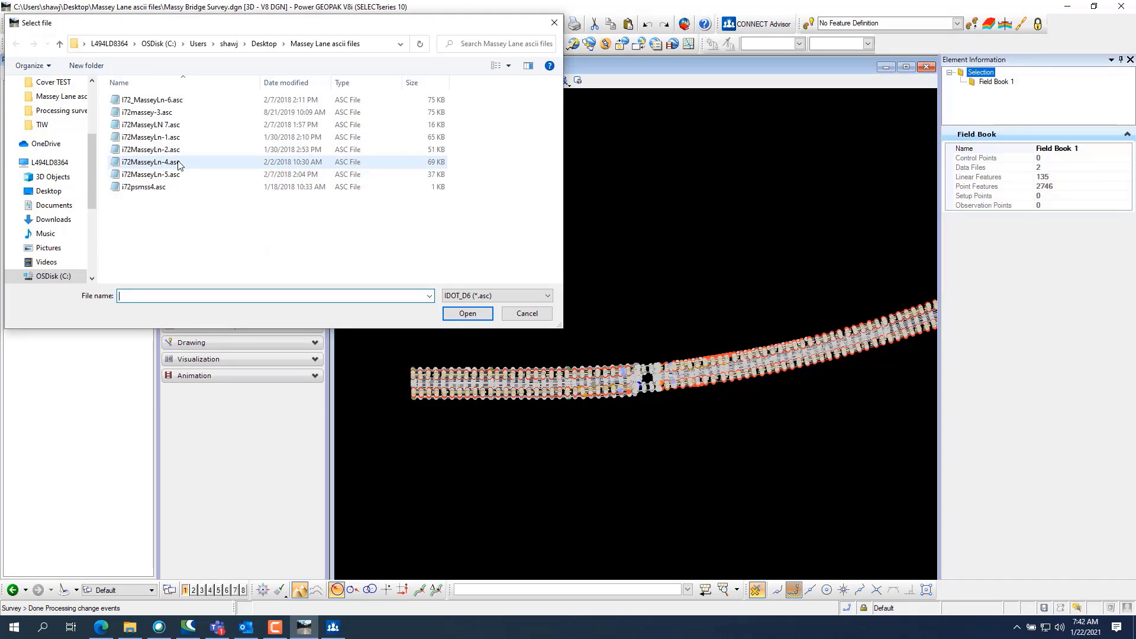
pyautogui.click(148, 112)
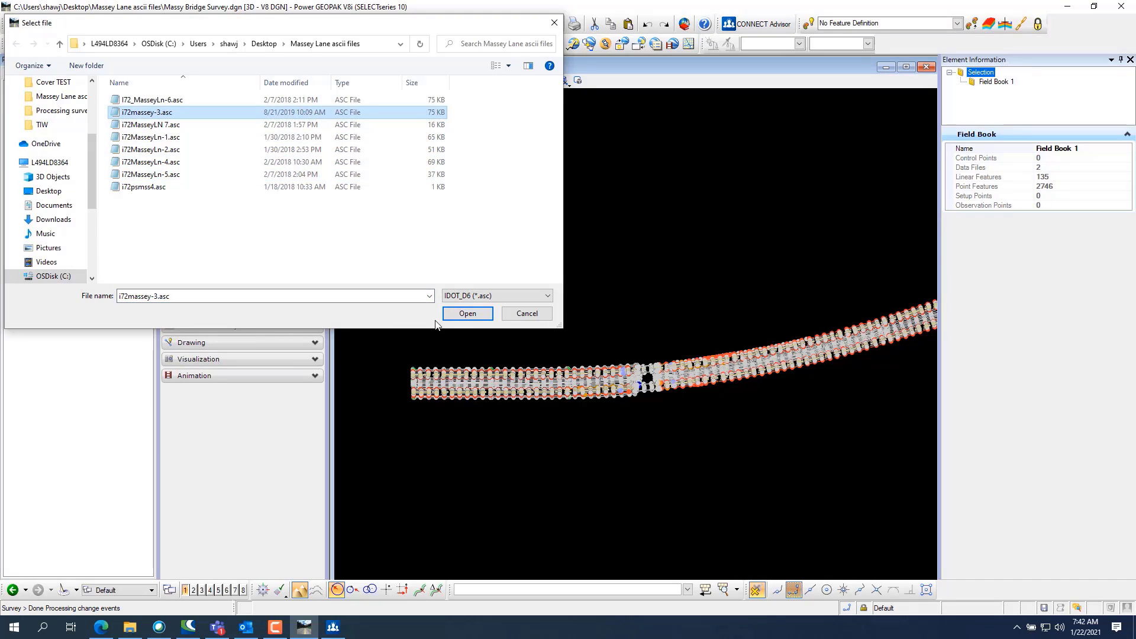
pyautogui.click(467, 314)
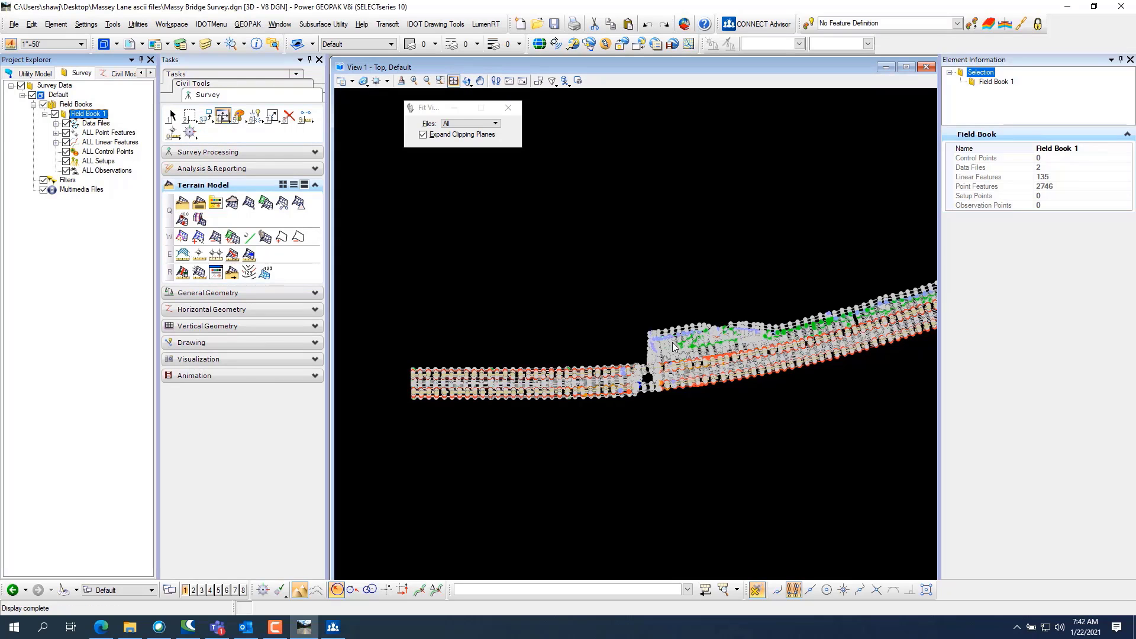
# - List the linear feature codes of Field Book 1 and open the survey details of feature 296
pyautogui.scroll(3, 545, 320)
pyautogui.scroll(4, 871, 447)
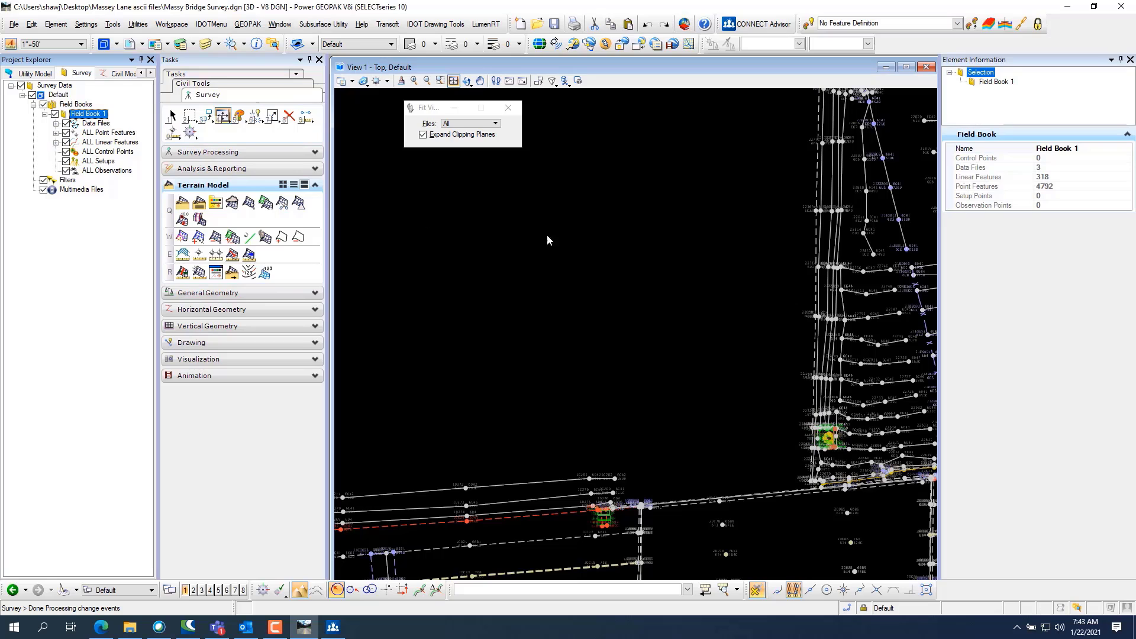
pyautogui.scroll(4, 830, 217)
pyautogui.scroll(5, 771, 115)
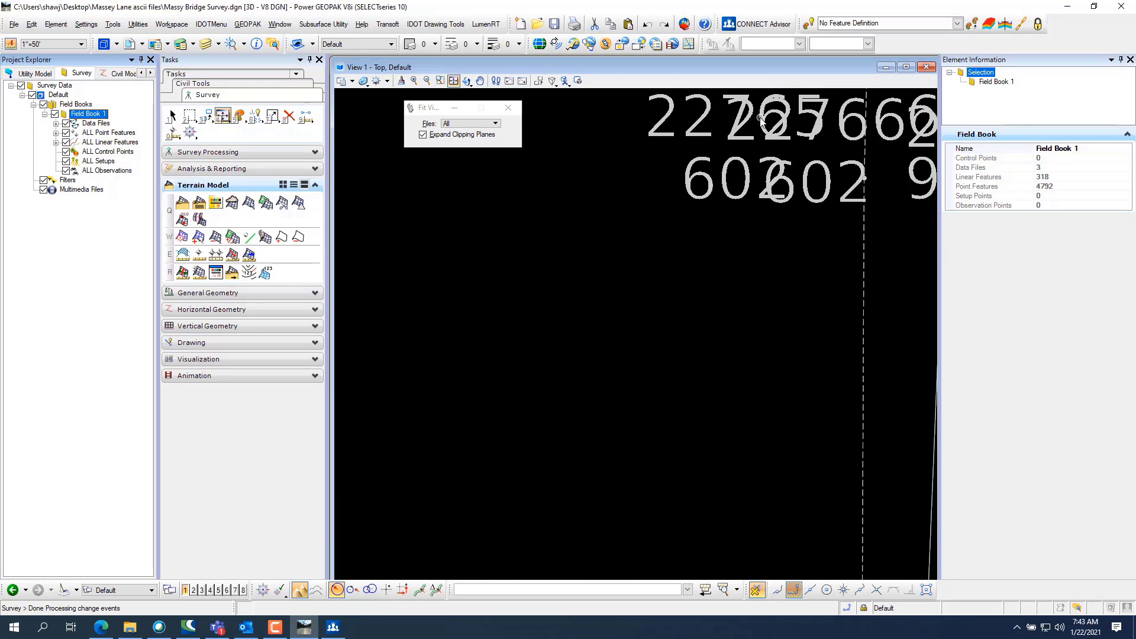
pyautogui.scroll(-5, 766, 188)
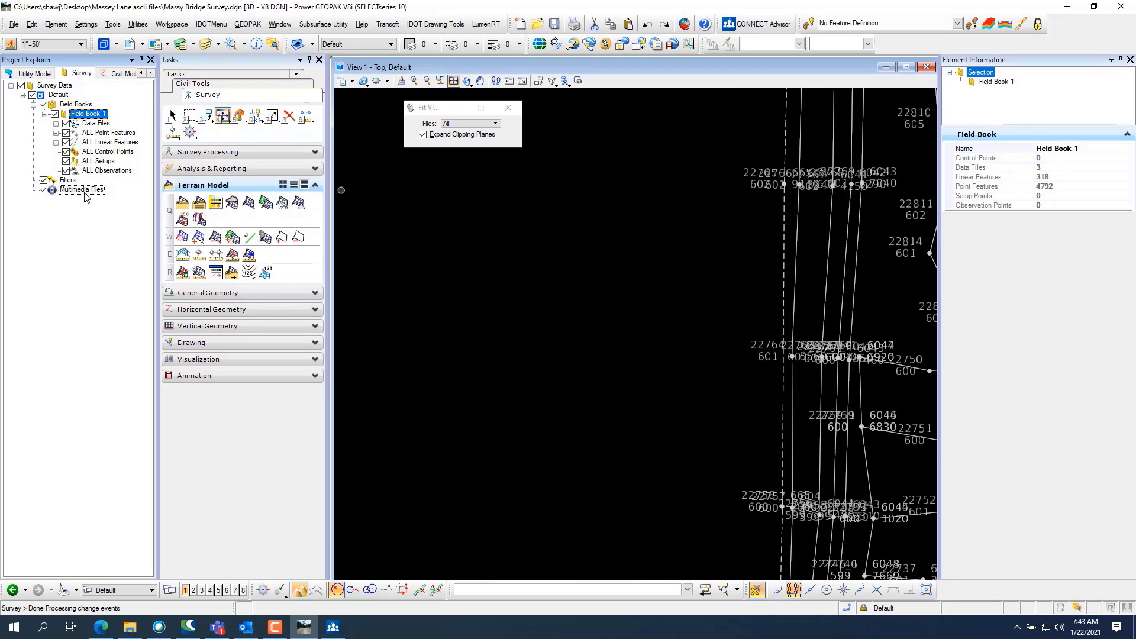
pyautogui.click(55, 142)
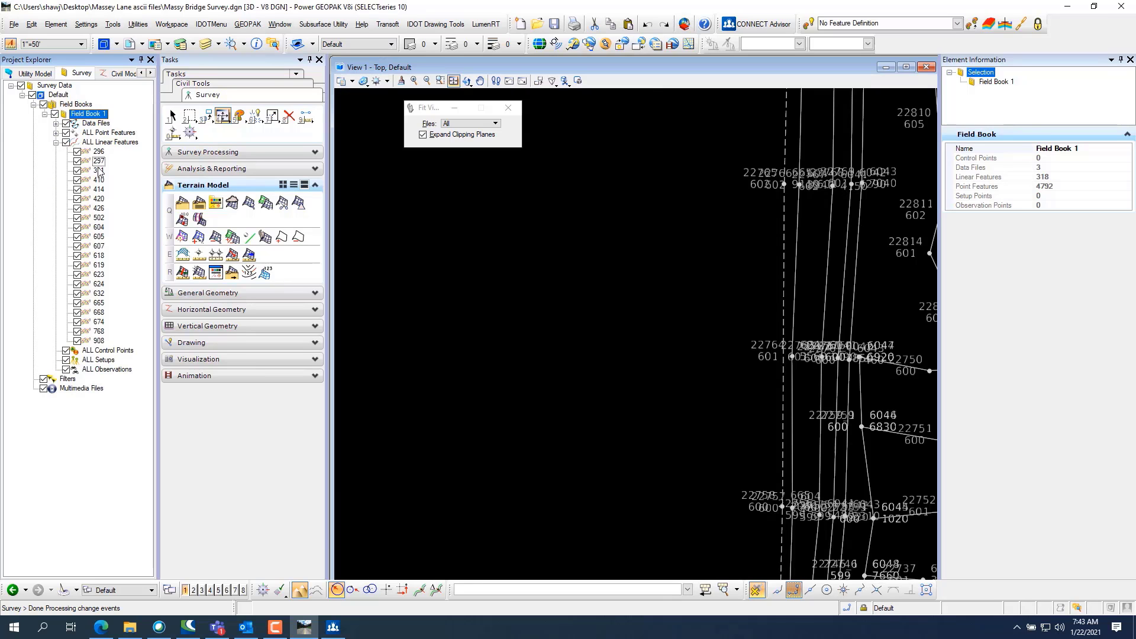
pyautogui.scroll(-5, 393, 358)
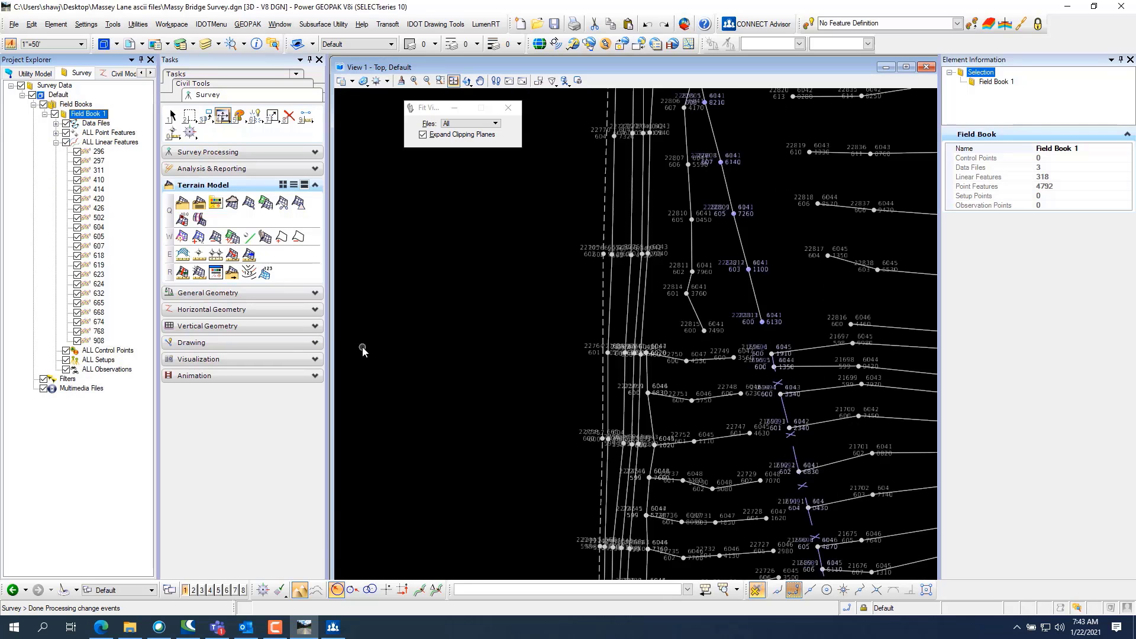
pyautogui.click(98, 152)
pyautogui.click(209, 152)
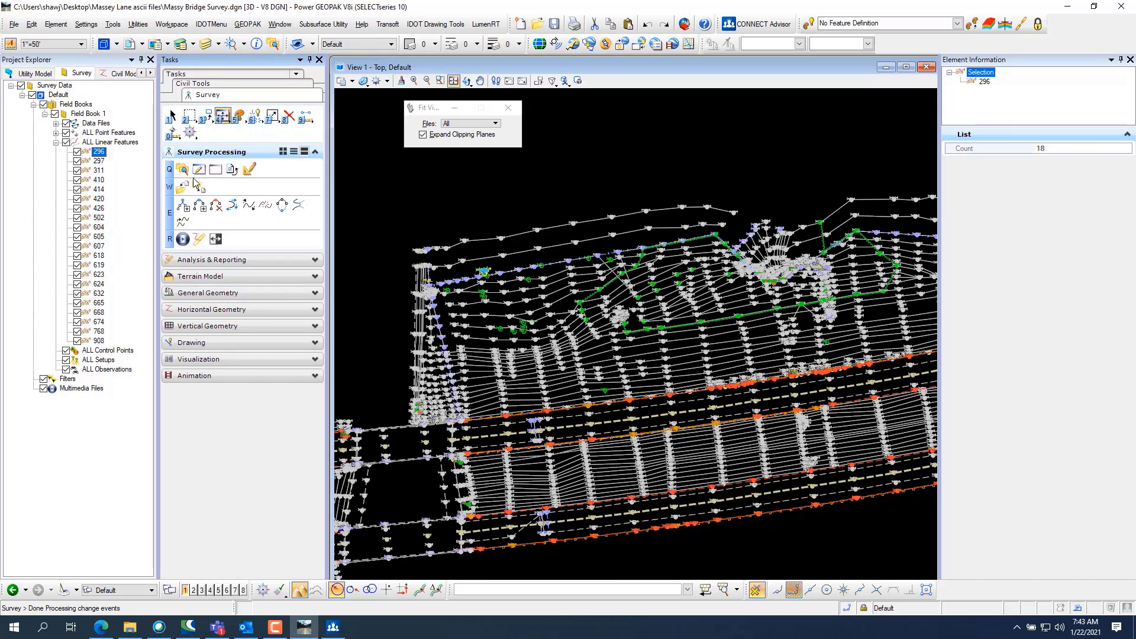
pyautogui.click(198, 170)
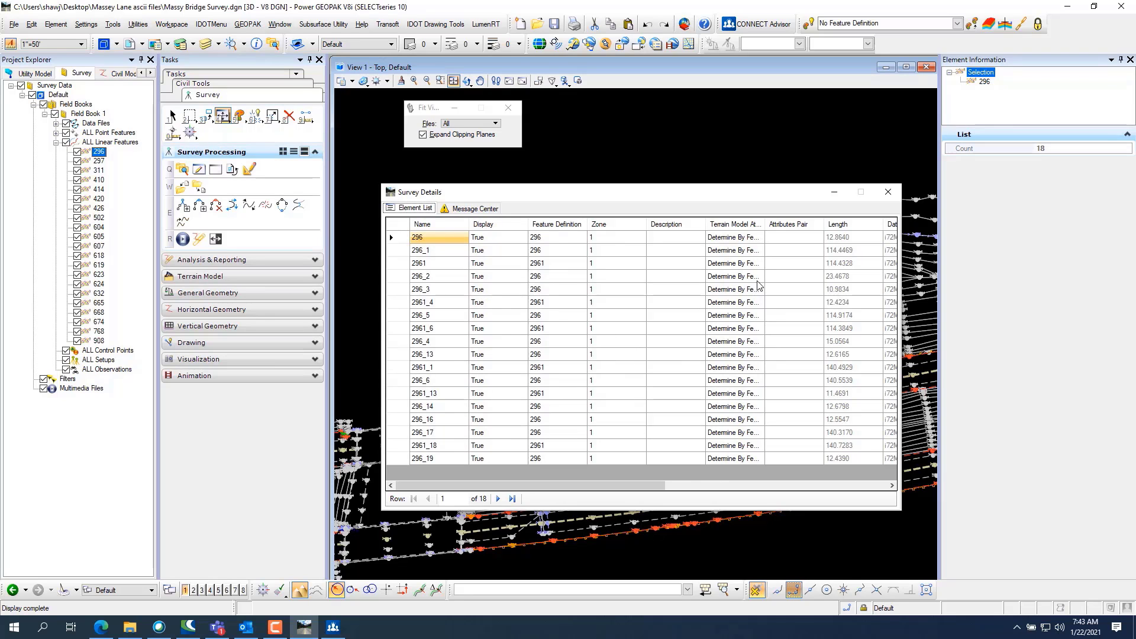
# - Review the remaining columns of the feature 296 element list, including data file and style name, and close the survey details
pyautogui.moveTo(643, 486); pyautogui.dragTo(771, 486)
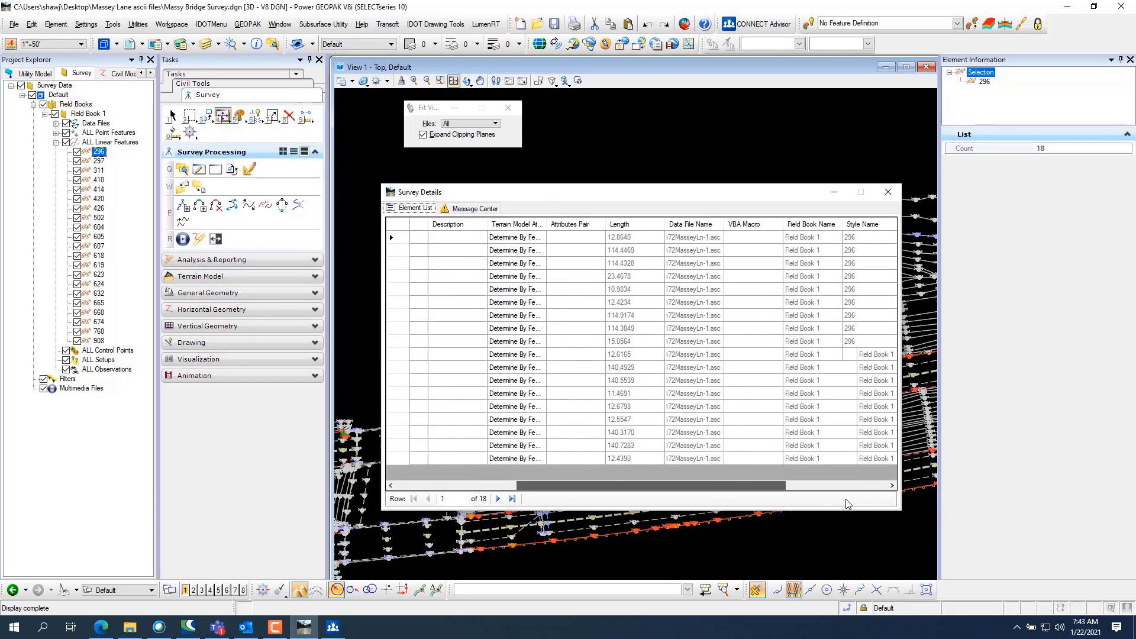
pyautogui.moveTo(846, 504); pyautogui.dragTo(945, 508)
pyautogui.moveTo(1029, 506); pyautogui.dragTo(871, 500)
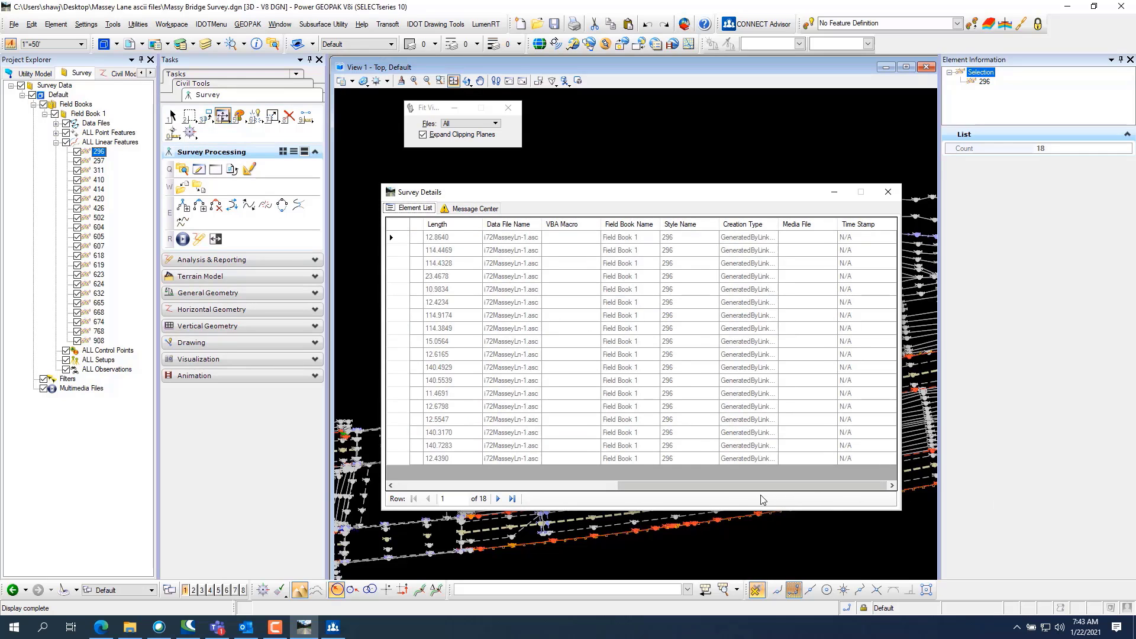
pyautogui.moveTo(768, 486); pyautogui.dragTo(795, 481)
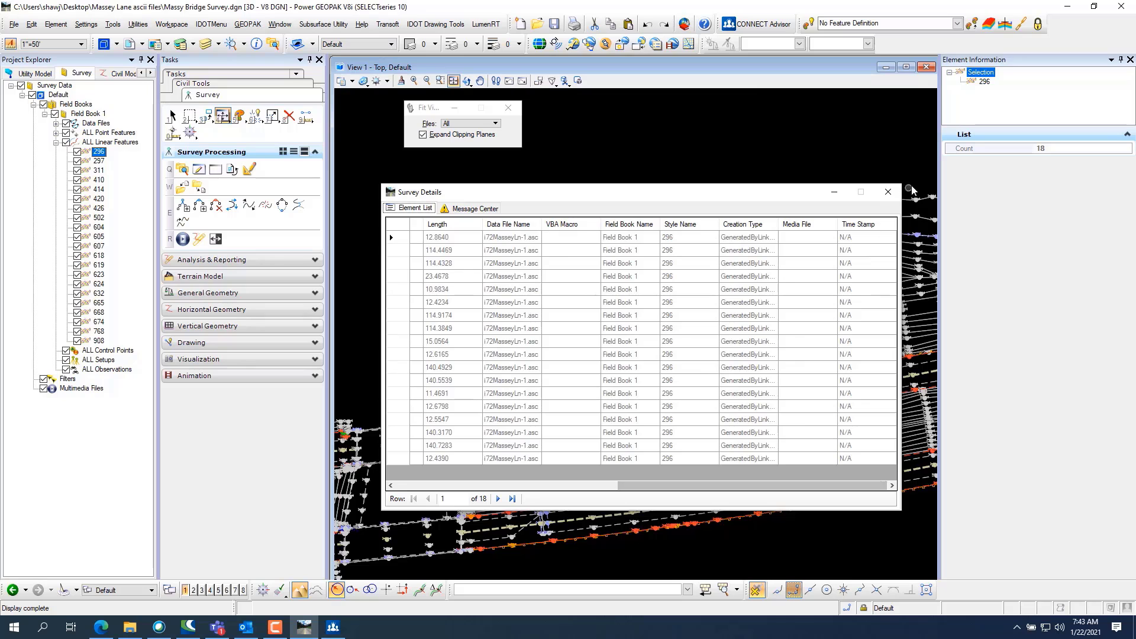
pyautogui.click(887, 192)
# - Select the isolated survey point beyond the western end of the roadway survey together with its labels
pyautogui.scroll(6, 441, 240)
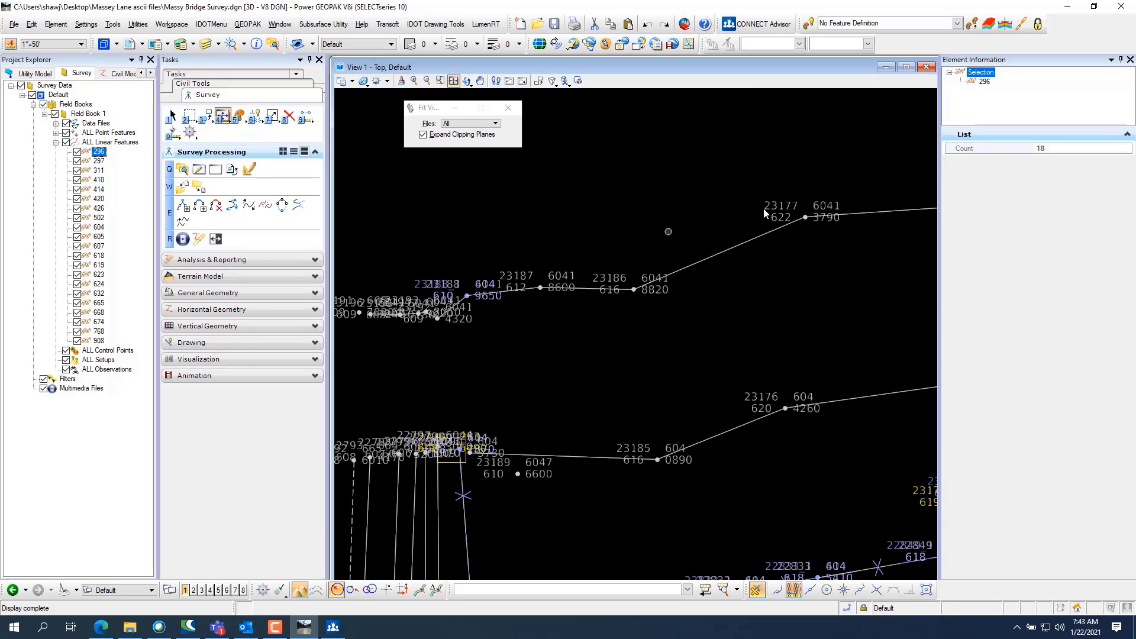
pyautogui.click(776, 174)
pyautogui.scroll(5, 591, 365)
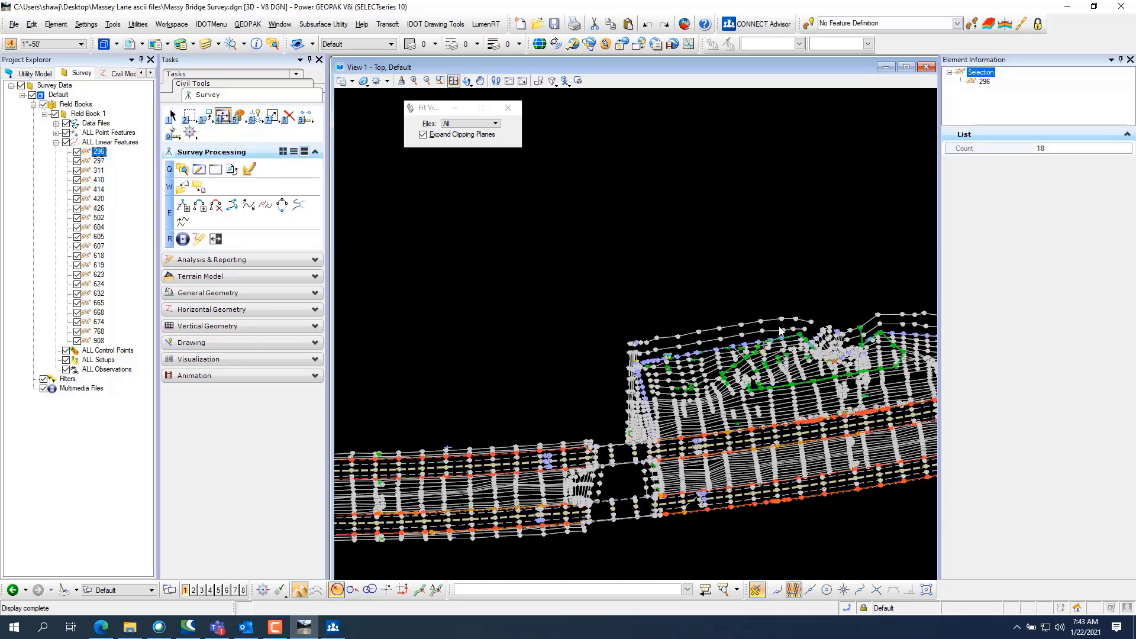
pyautogui.click(734, 330)
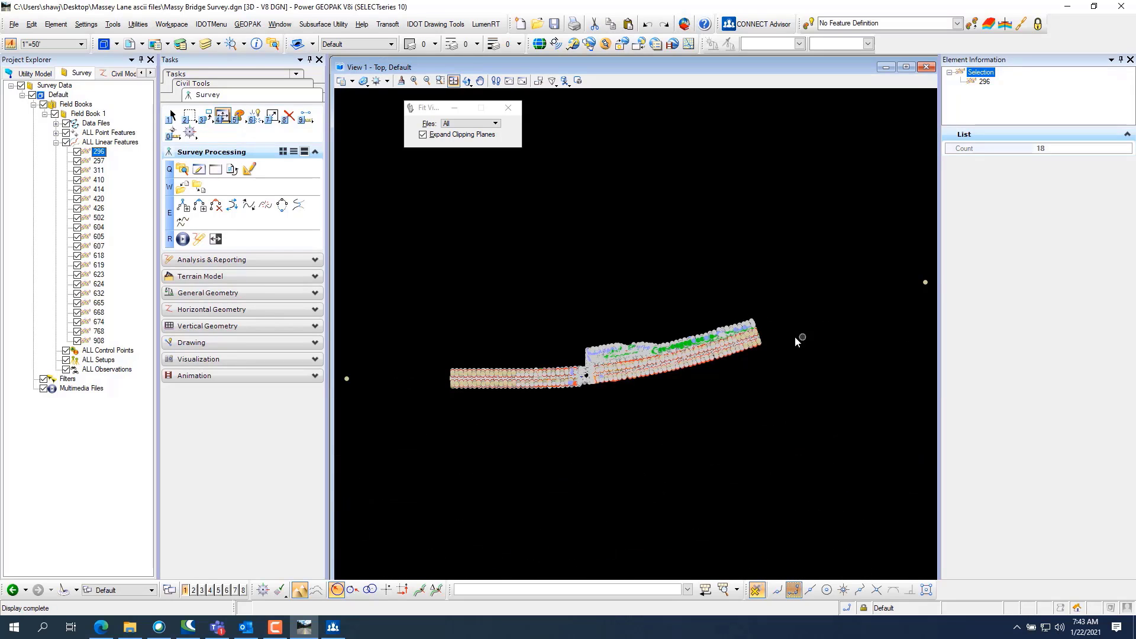
pyautogui.rightClick(639, 282)
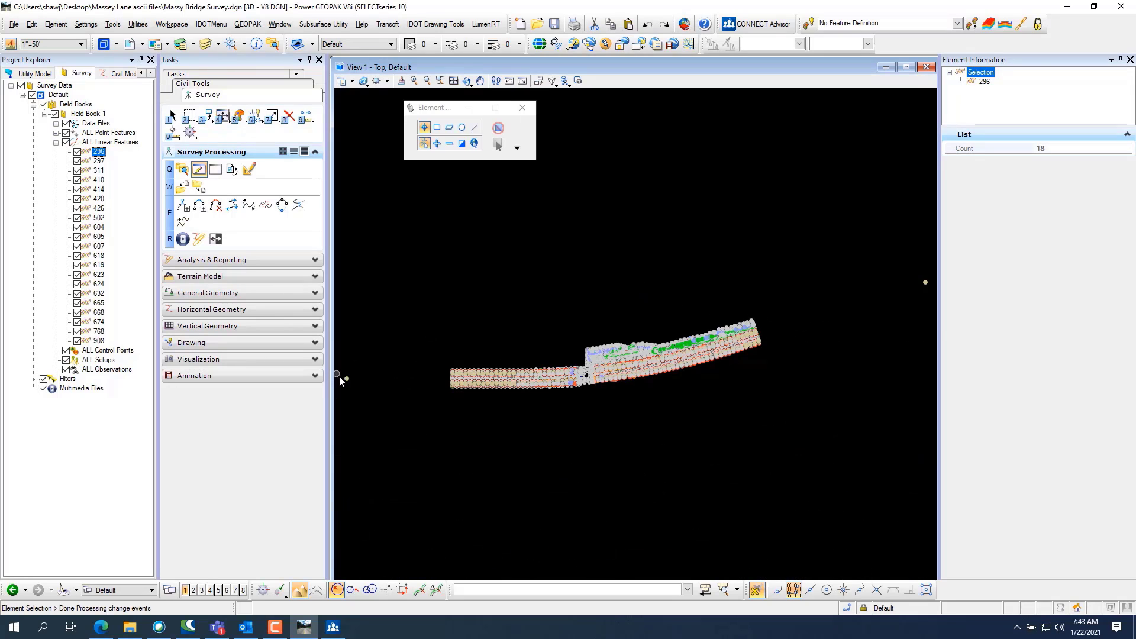
pyautogui.scroll(3, 341, 381)
pyautogui.moveTo(351, 357); pyautogui.dragTo(402, 404)
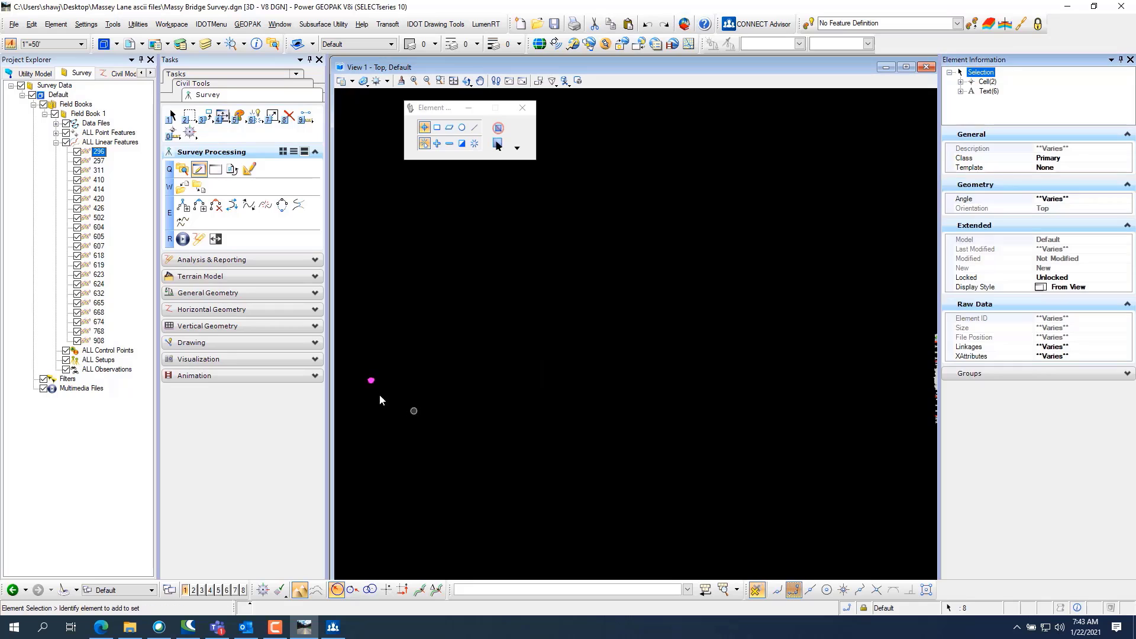
pyautogui.scroll(2, 365, 382)
pyautogui.scroll(3, 403, 346)
pyautogui.scroll(-3, 723, 420)
pyautogui.scroll(3, 543, 432)
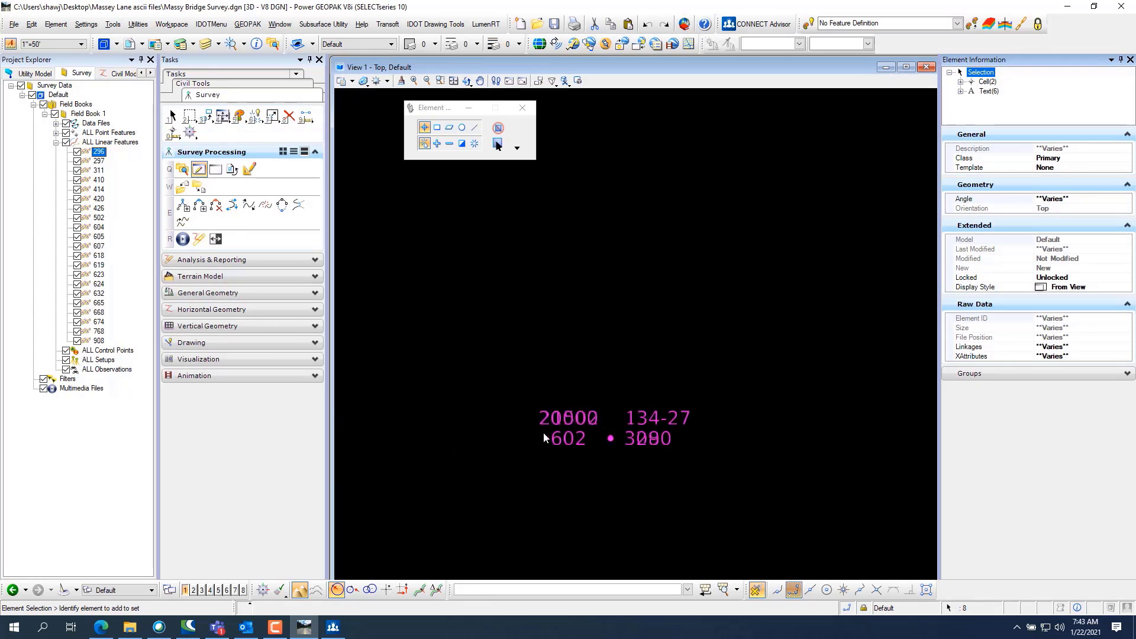
# - Try to open the survey details of the selected isolated point
pyautogui.click(198, 170)
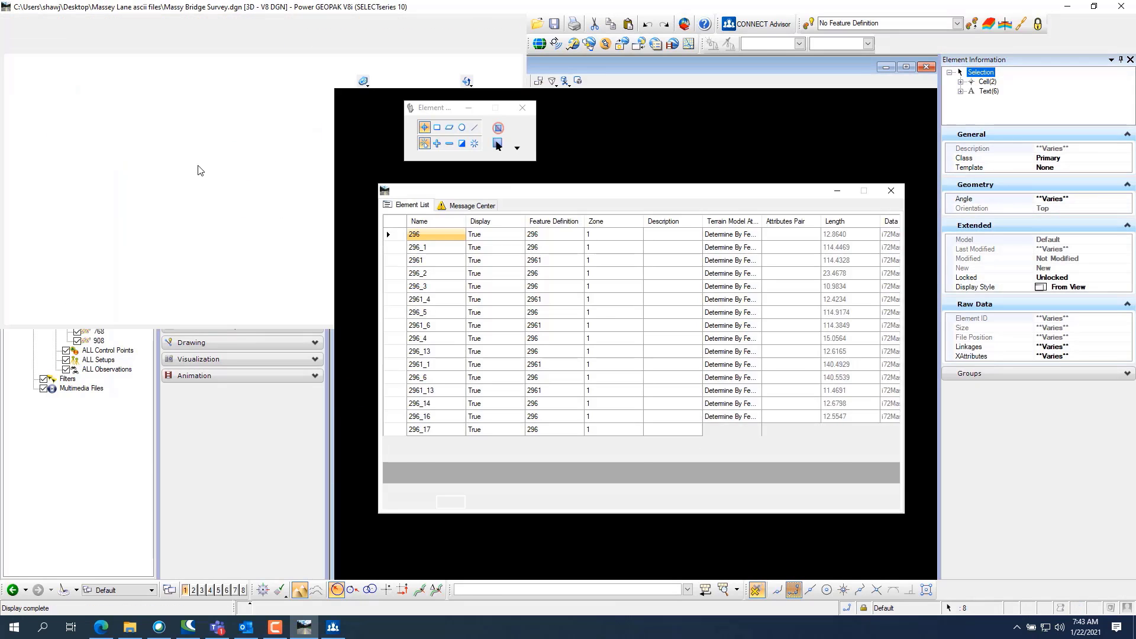
pyautogui.click(890, 191)
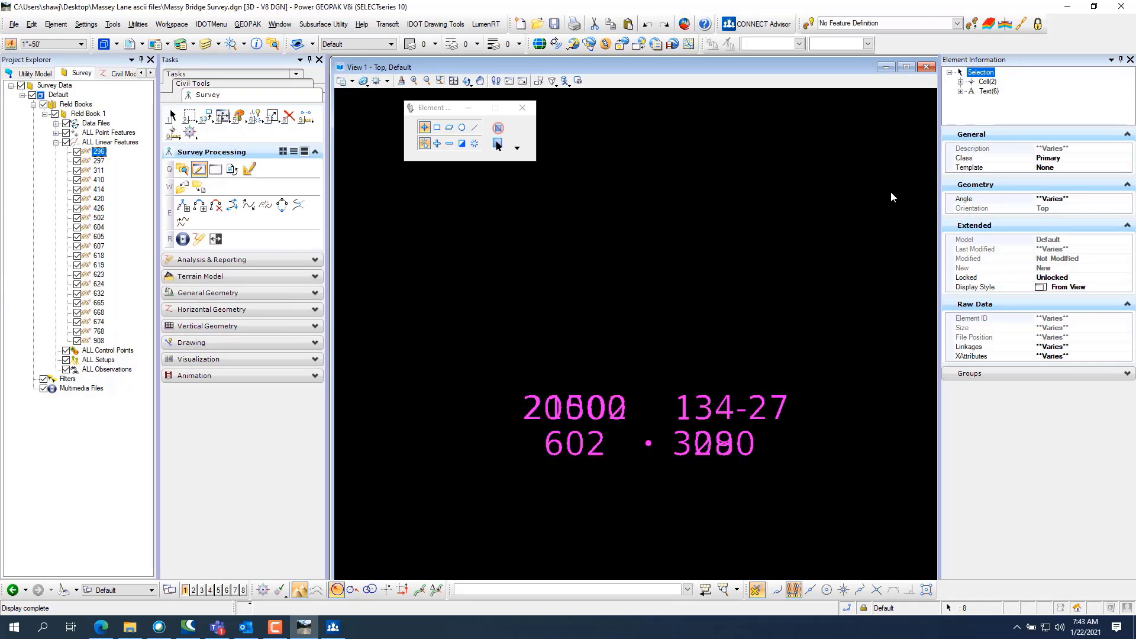
pyautogui.moveTo(647, 446)
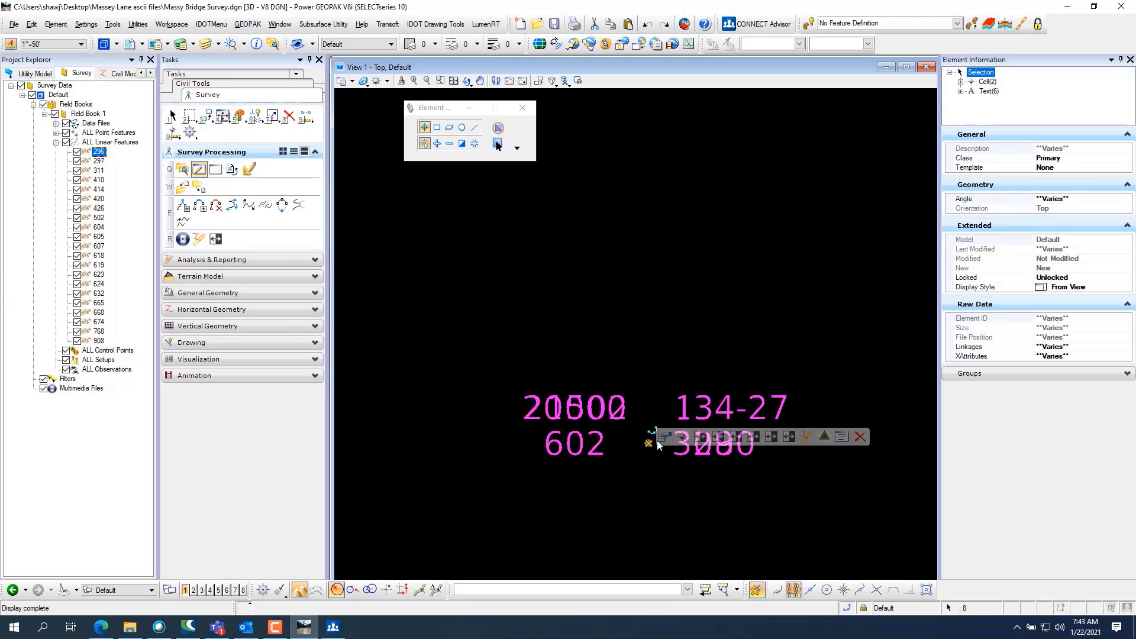
pyautogui.click(840, 436)
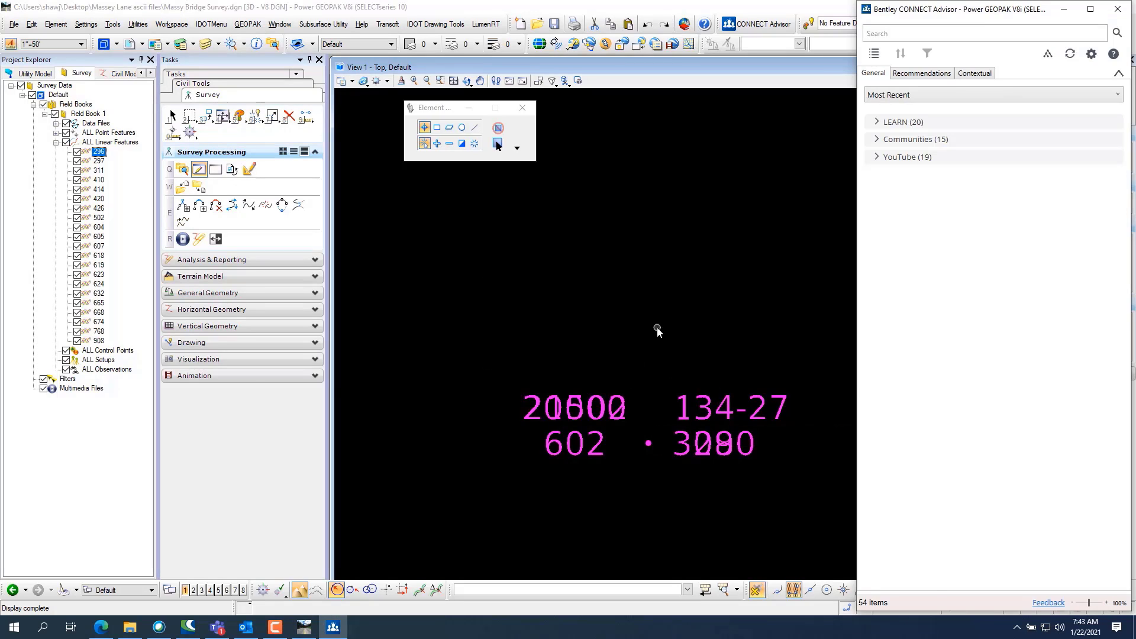
pyautogui.click(656, 328)
# - Select the overlapping isolated points with their labels and try to open the survey details of point 21502
pyautogui.moveTo(472, 317); pyautogui.dragTo(800, 456)
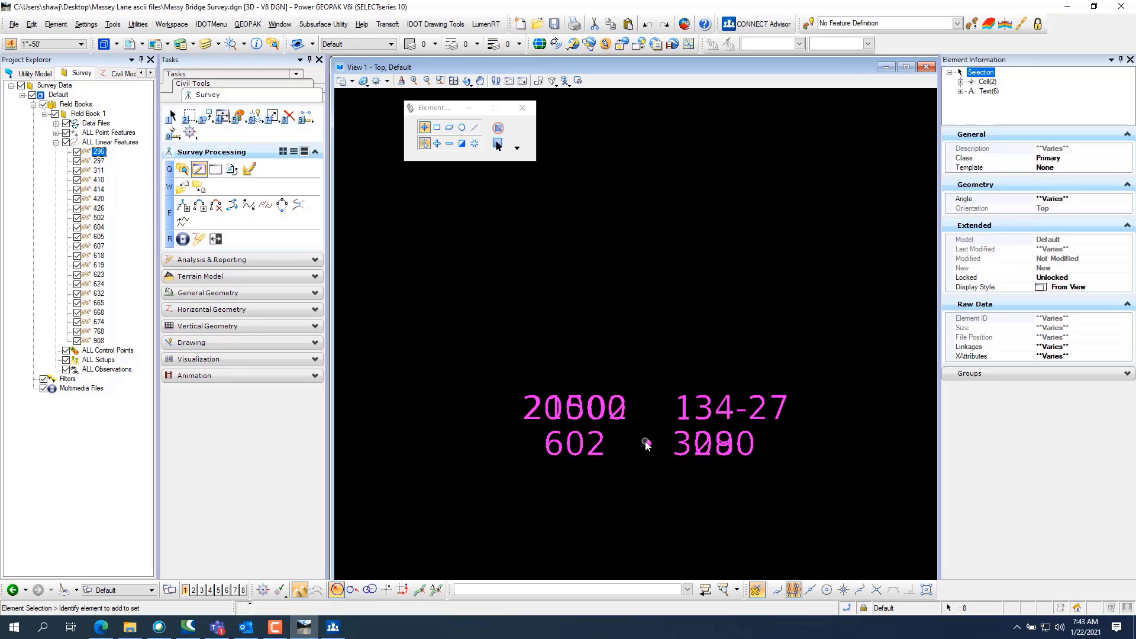
pyautogui.moveTo(647, 444)
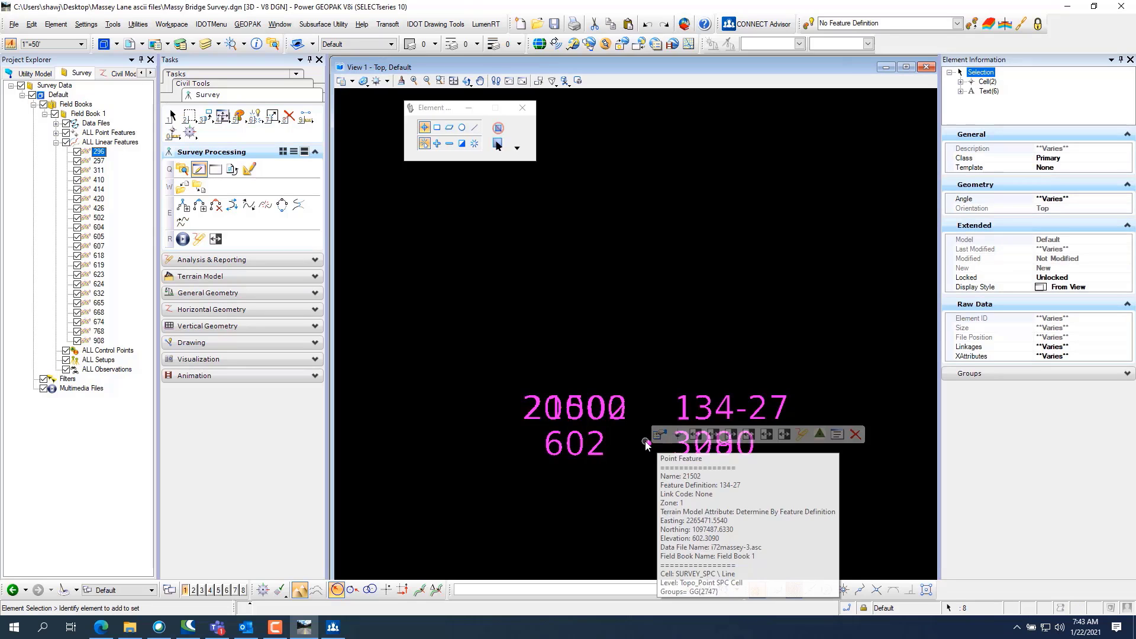
pyautogui.click(802, 435)
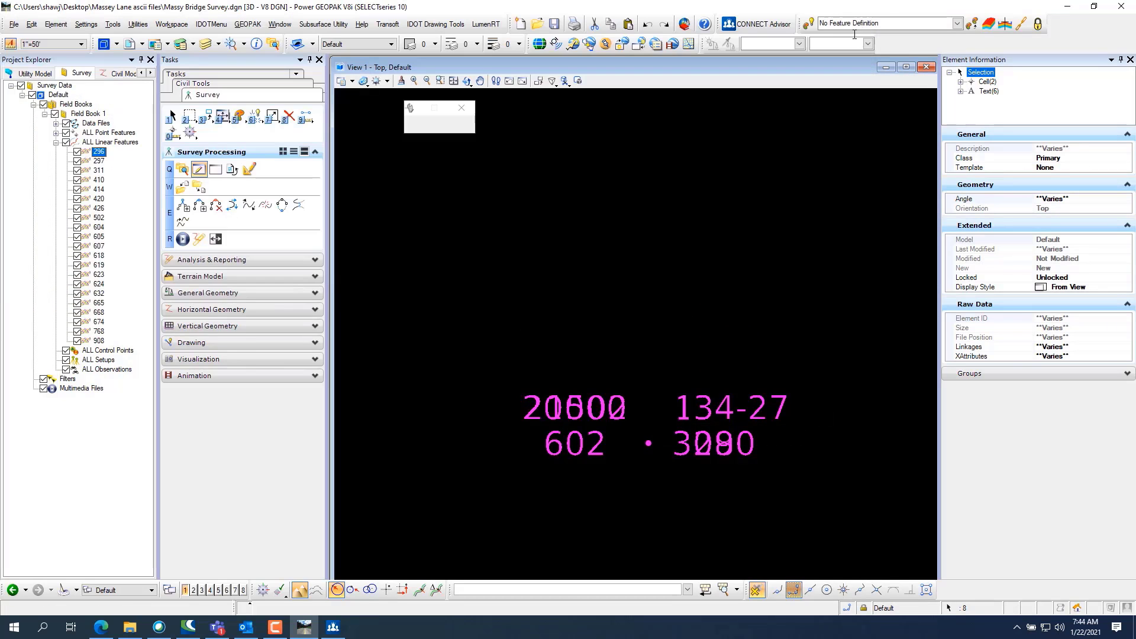
pyautogui.click(853, 24)
pyautogui.moveTo(649, 442)
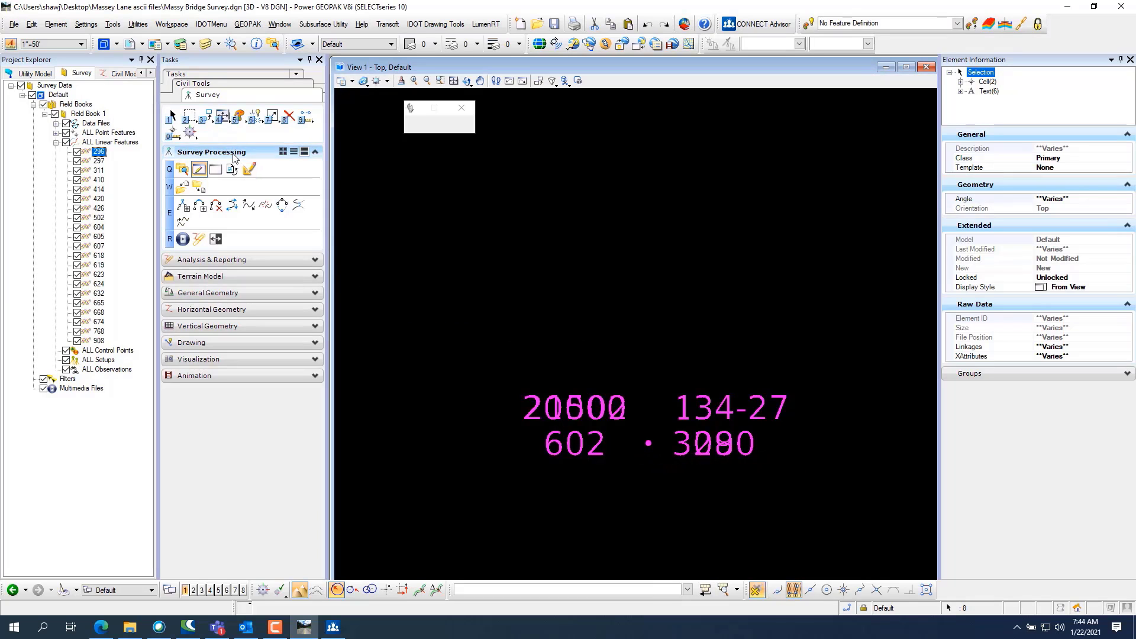
# - Restart element selection and try to open the survey details of the isolated point 20000
pyautogui.click(172, 116)
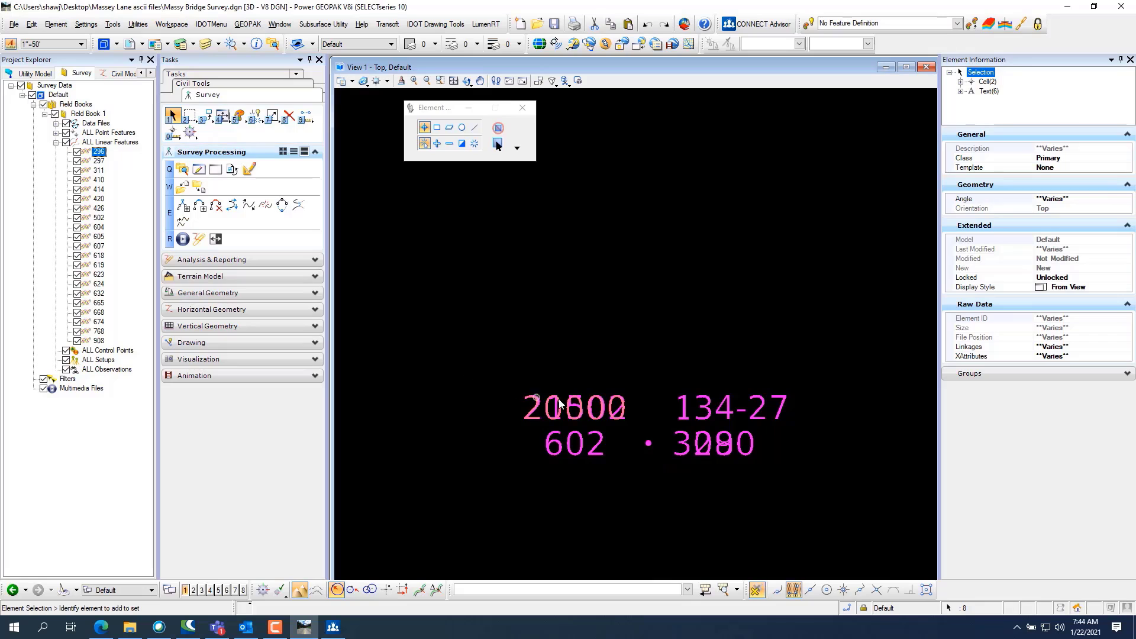
pyautogui.moveTo(627, 424)
pyautogui.moveTo(649, 447)
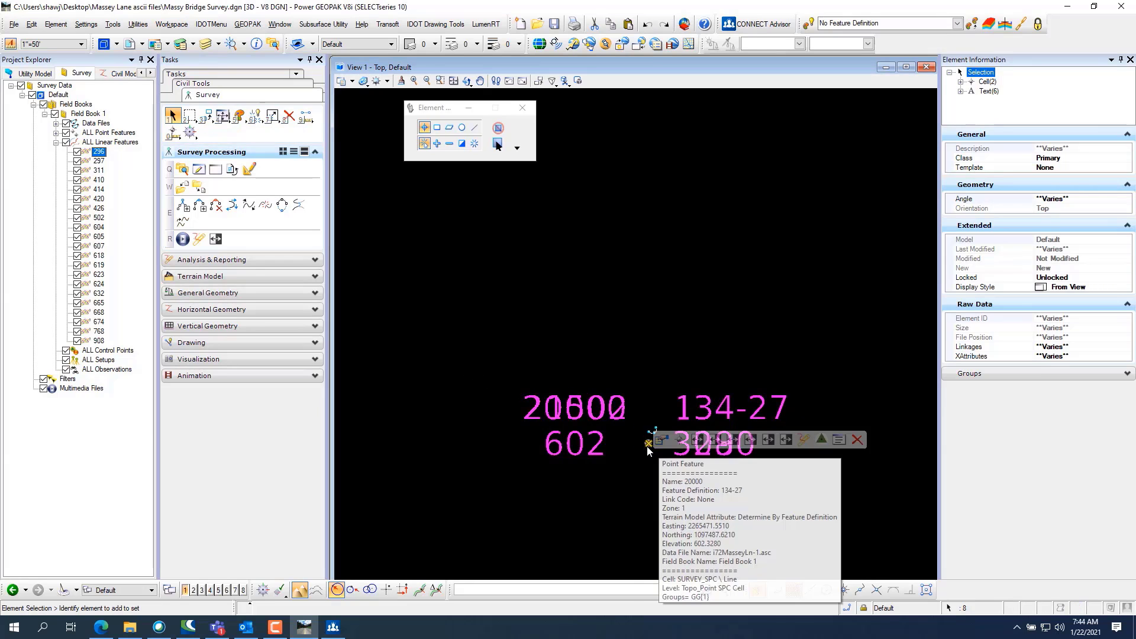
pyautogui.click(843, 440)
pyautogui.click(623, 352)
pyautogui.click(604, 329)
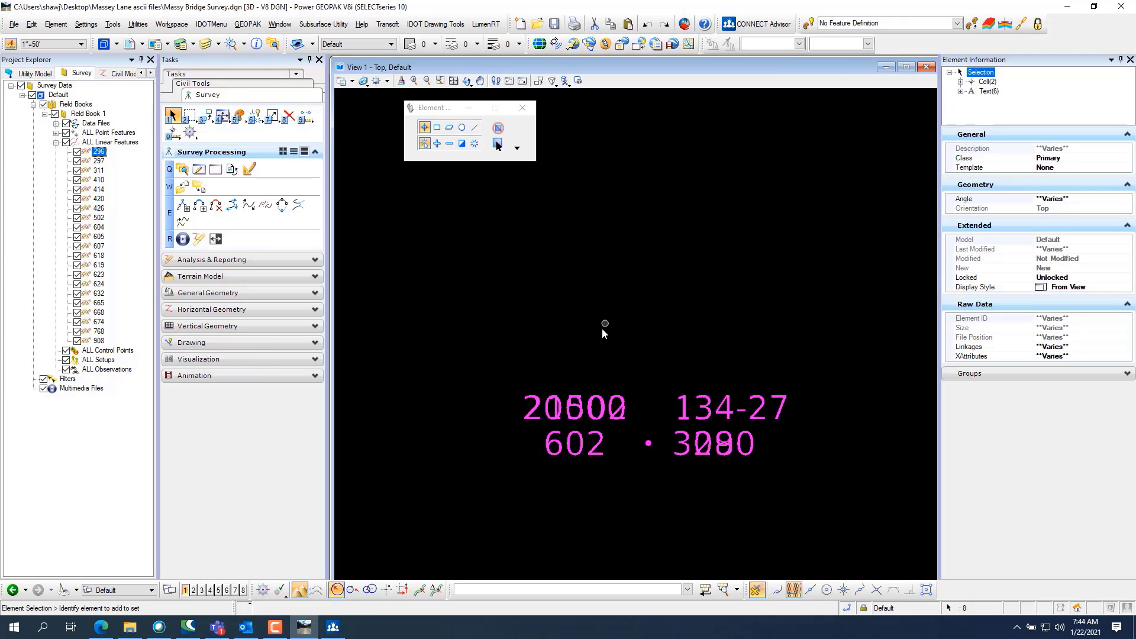
# - Open the survey details, check the remaining columns of the feature 296 list, close them and deselect the isolated points
pyautogui.click(198, 170)
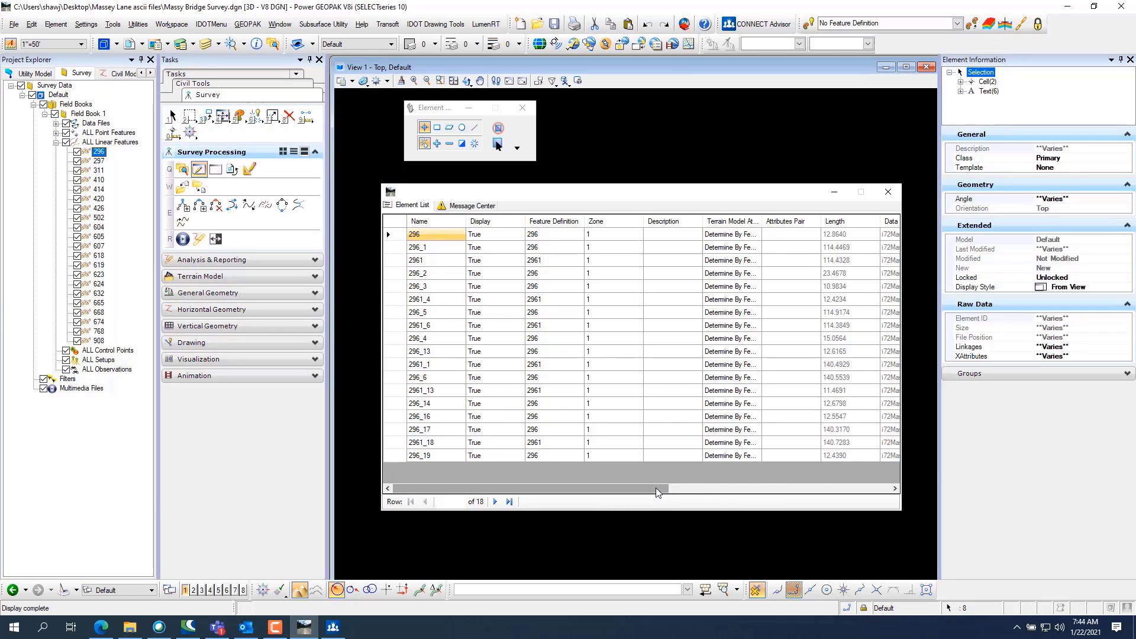
pyautogui.moveTo(655, 488); pyautogui.dragTo(909, 503)
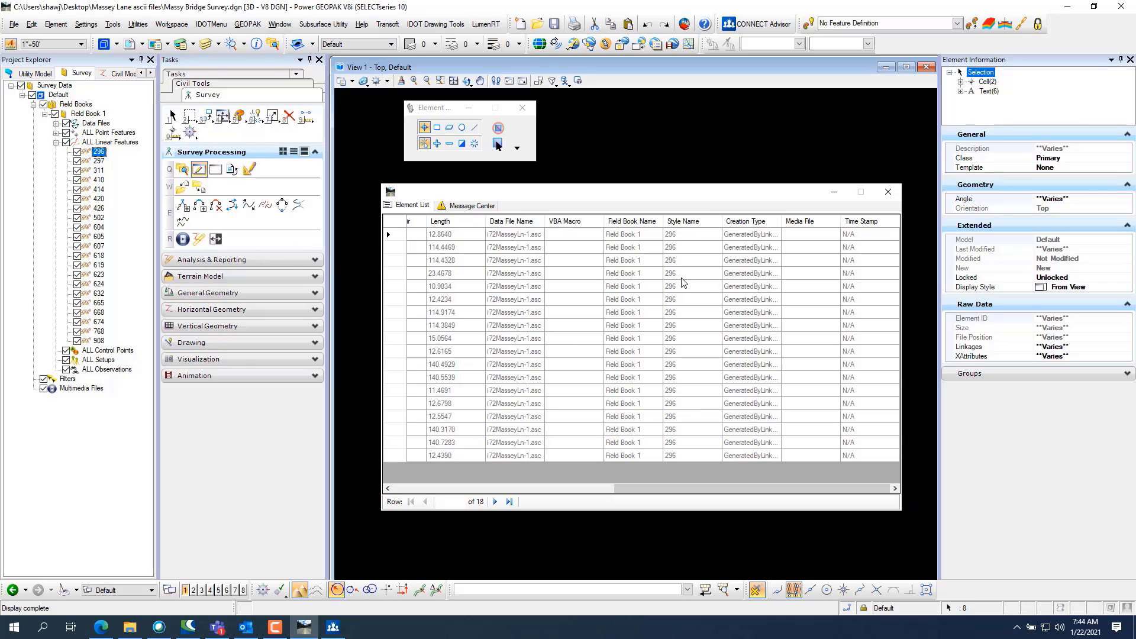
pyautogui.click(887, 191)
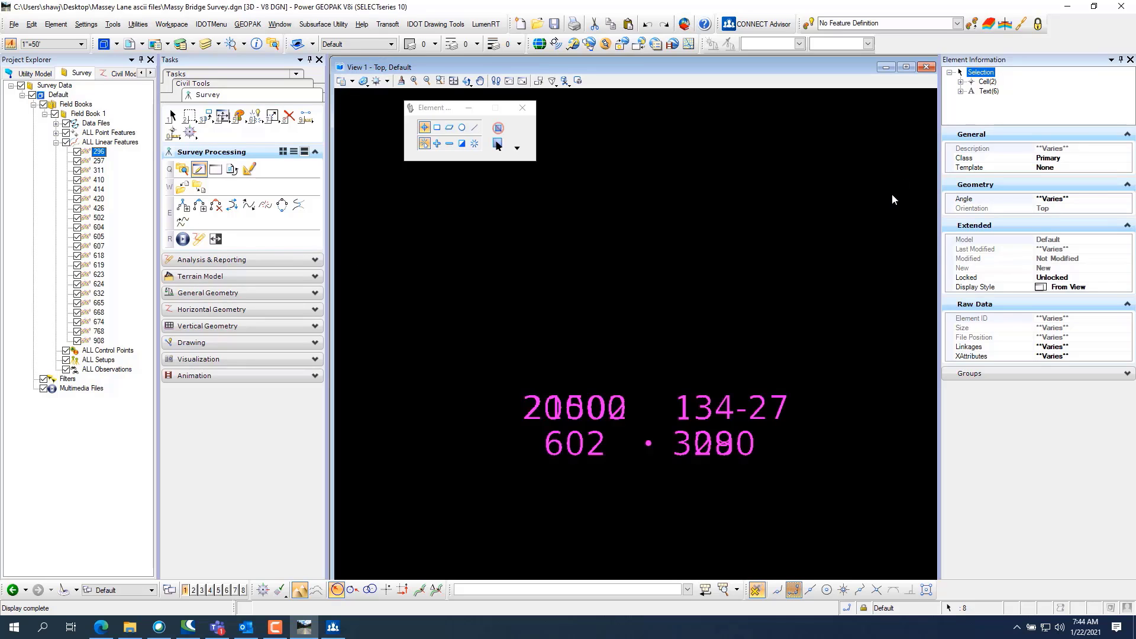
pyautogui.click(521, 273)
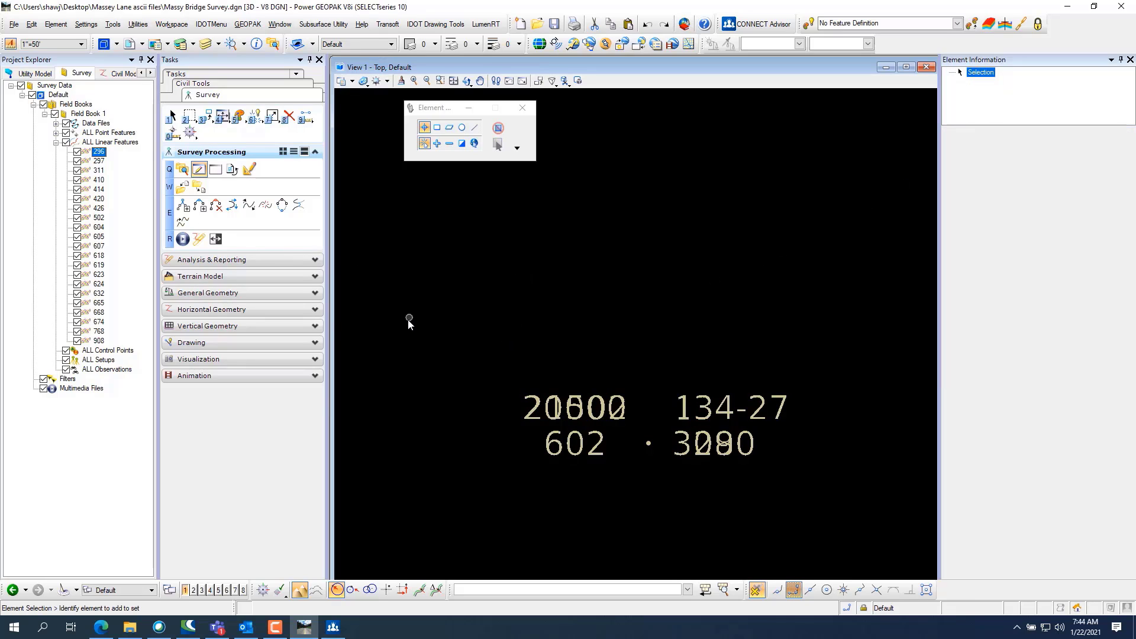
# - List the point feature codes of Field Book 1 in place of the linear ones and open the survey details of feature 134
pyautogui.click(56, 143)
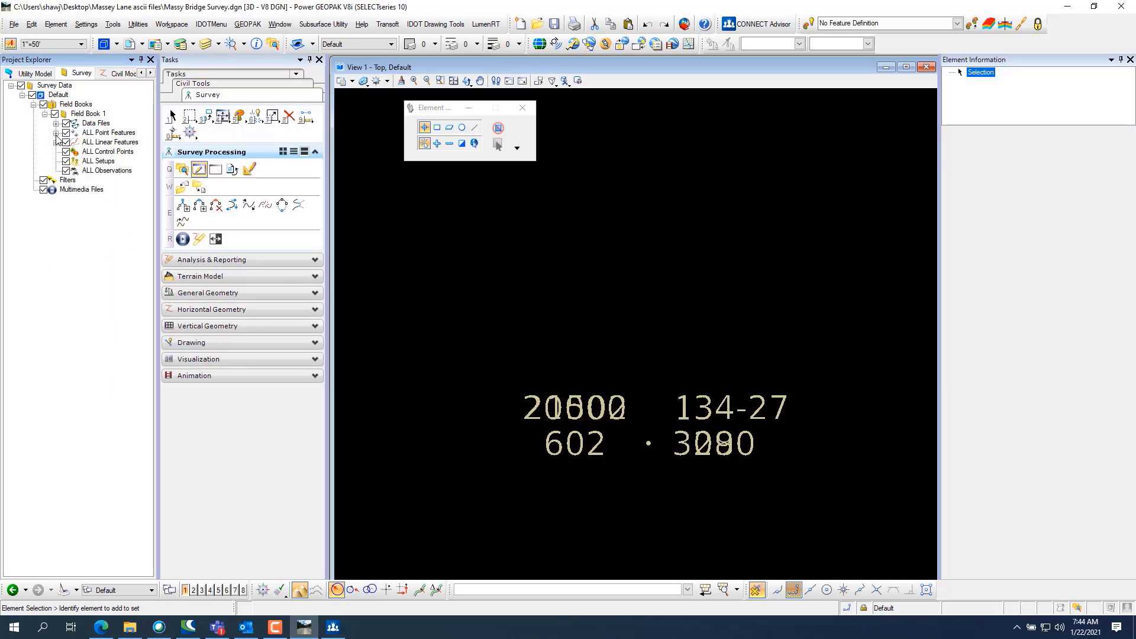
pyautogui.click(56, 133)
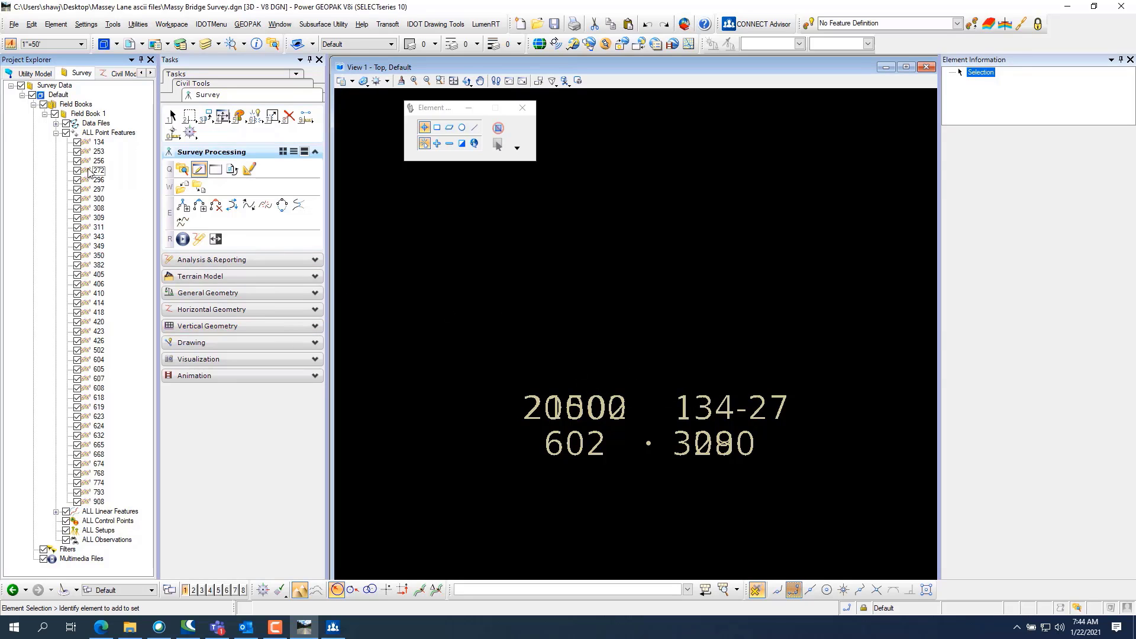
pyautogui.click(98, 144)
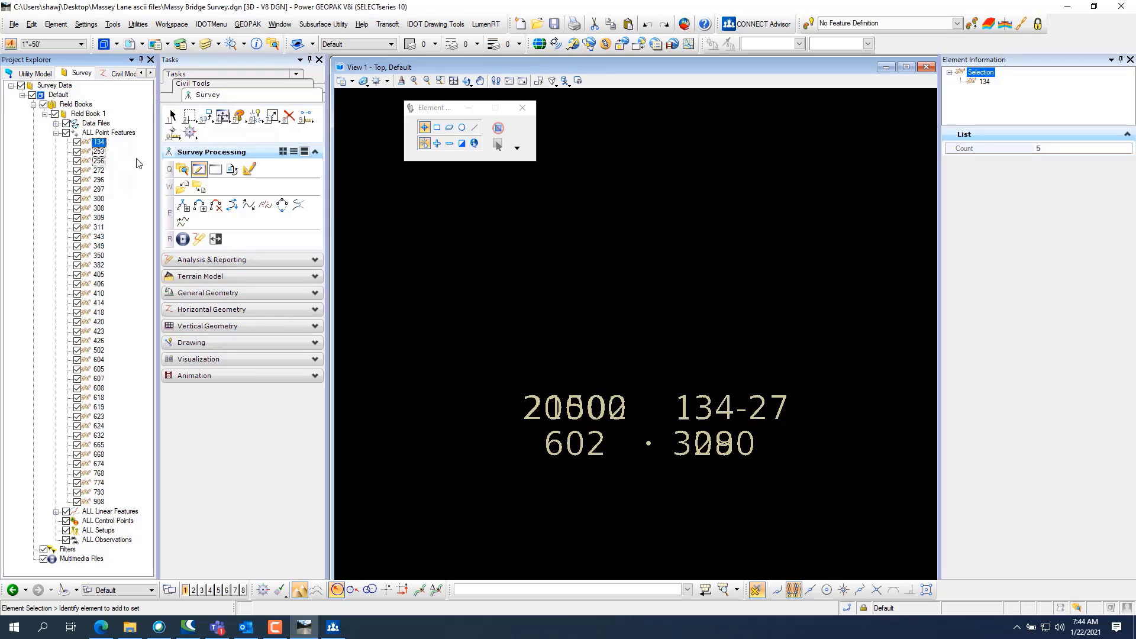
pyautogui.click(199, 169)
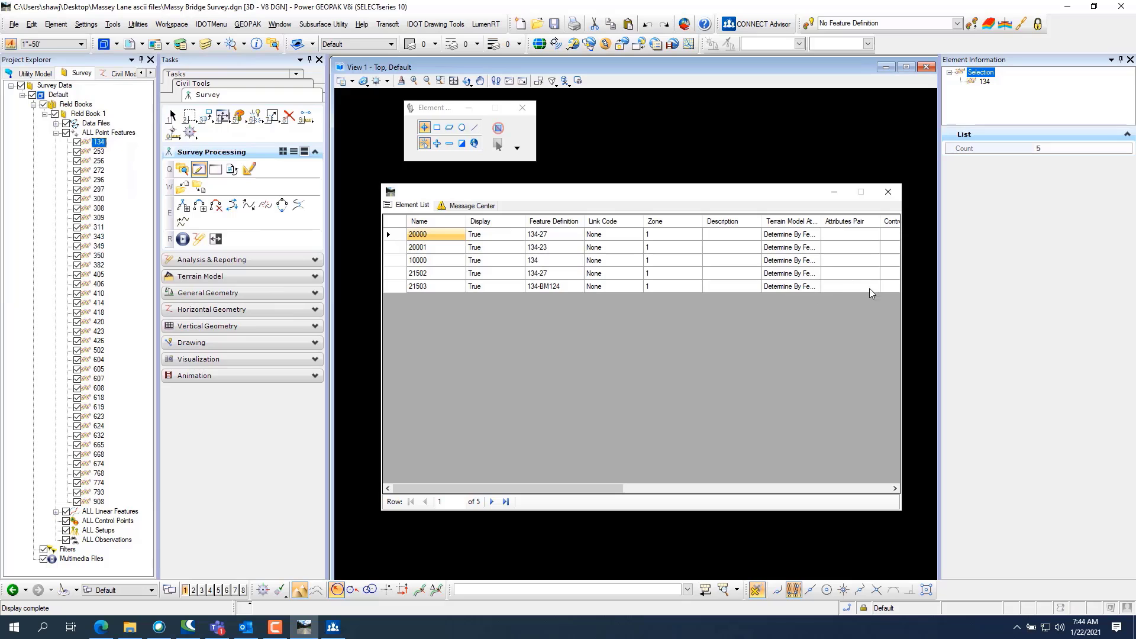
# - Compare the easting, northing, elevation and data file of the feature 134 points and close the survey details
pyautogui.moveTo(571, 485); pyautogui.dragTo(718, 491)
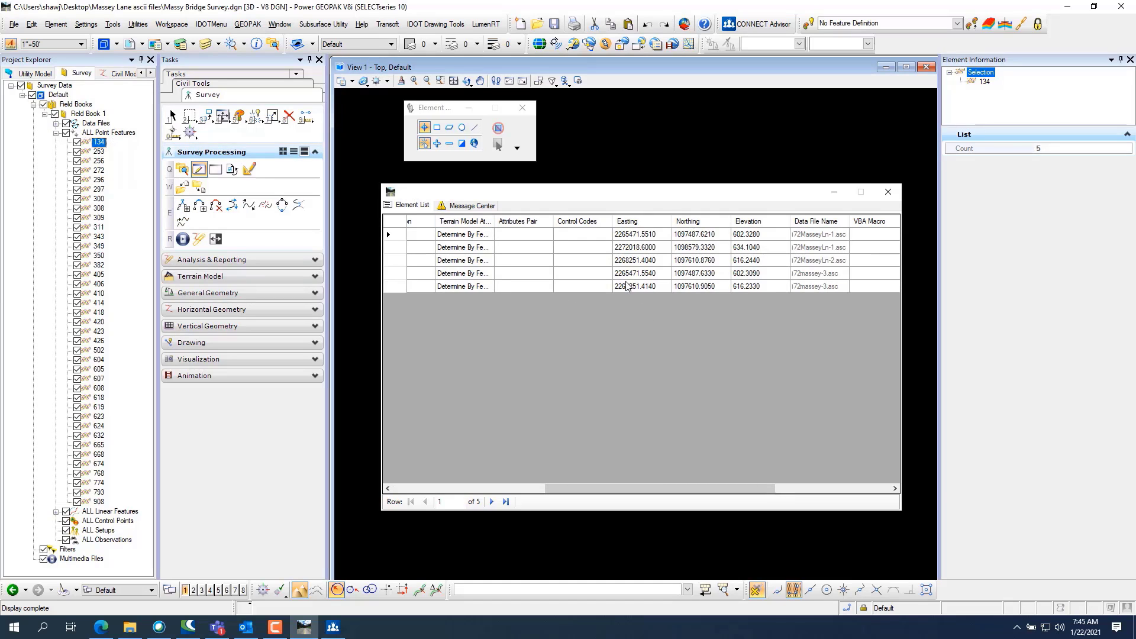
pyautogui.click(768, 239)
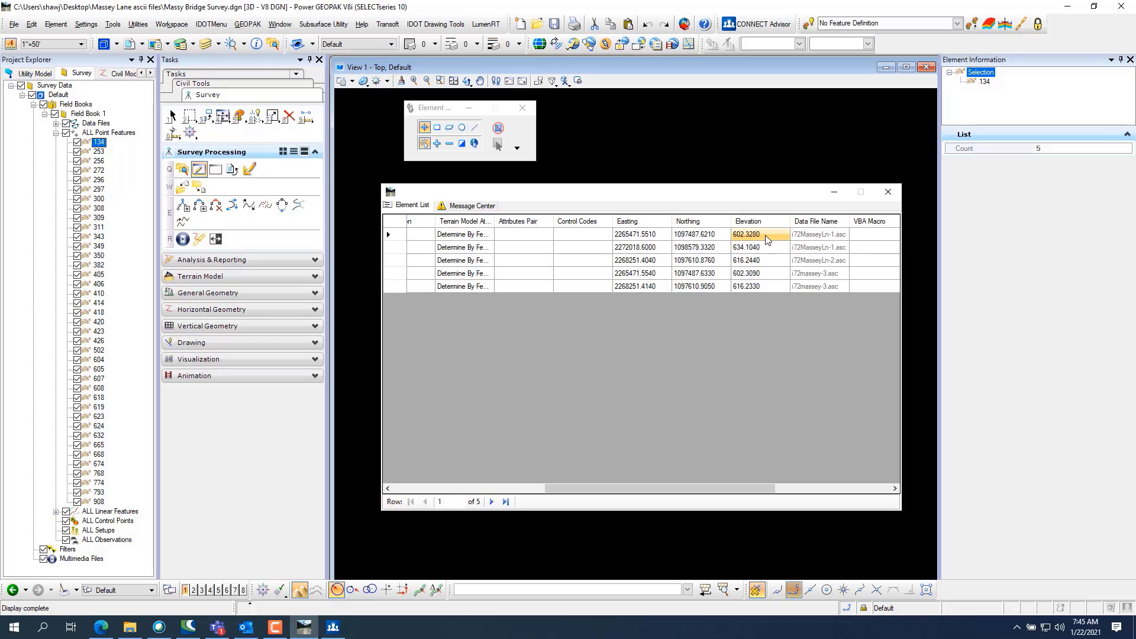
pyautogui.click(767, 239)
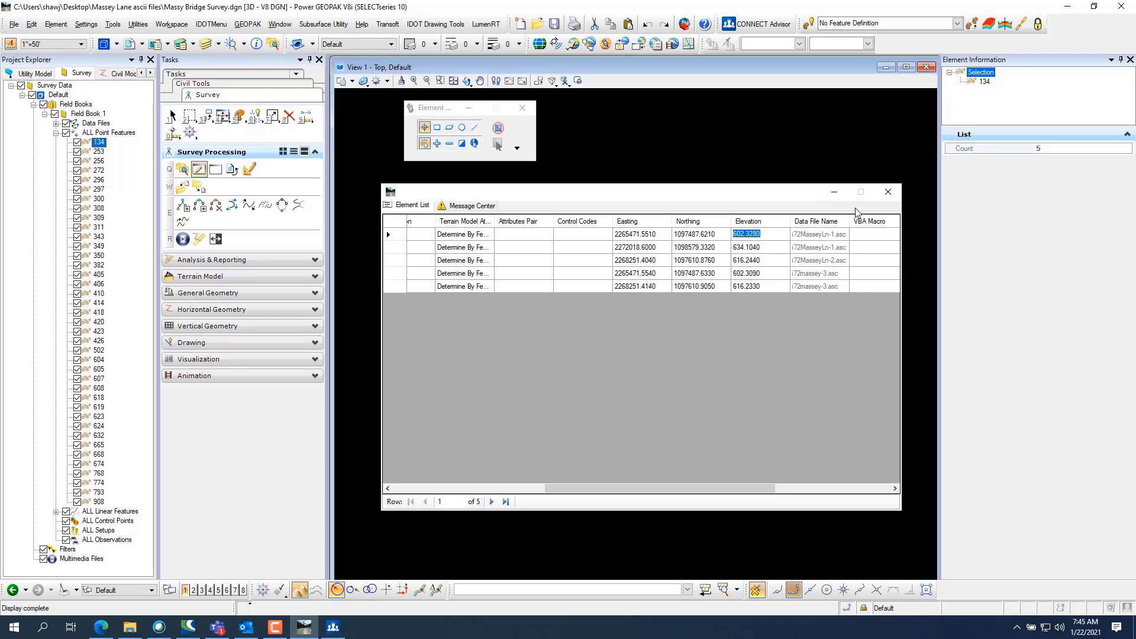
pyautogui.click(888, 192)
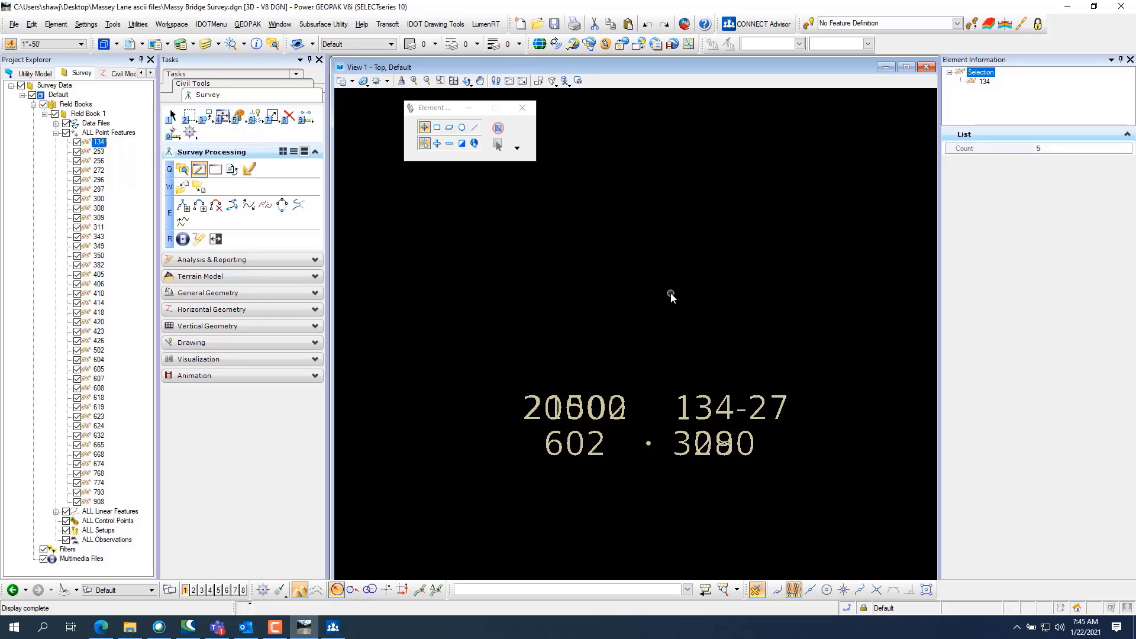
# - Show the roadway survey and list the data files of Field Book 1 instead of its point features
pyautogui.scroll(-8, 670, 293)
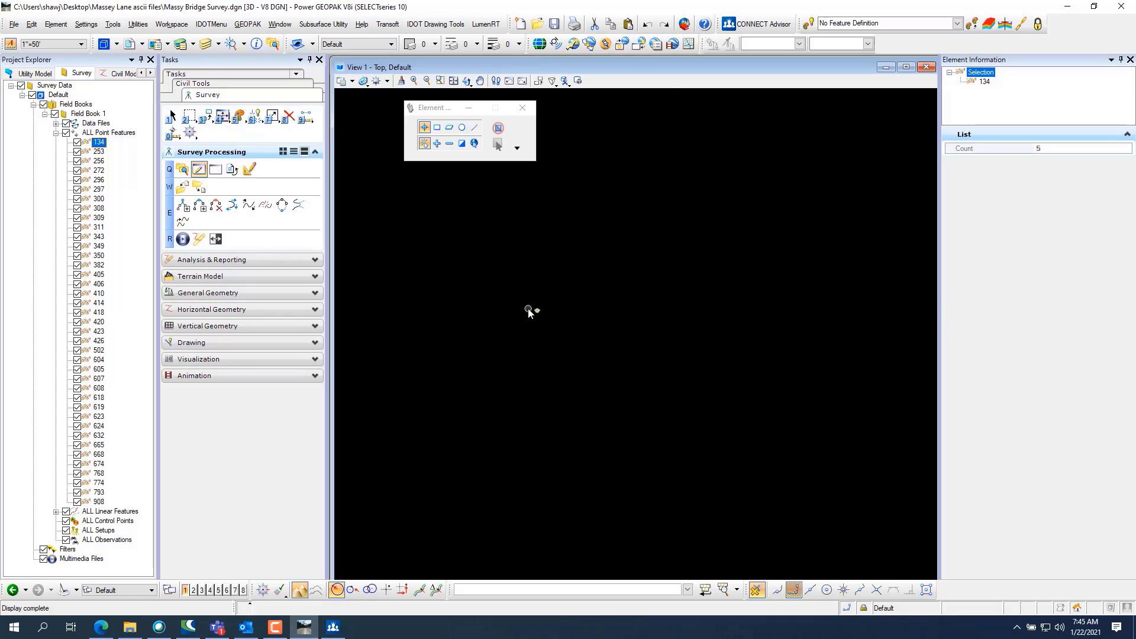
pyautogui.scroll(2, 696, 308)
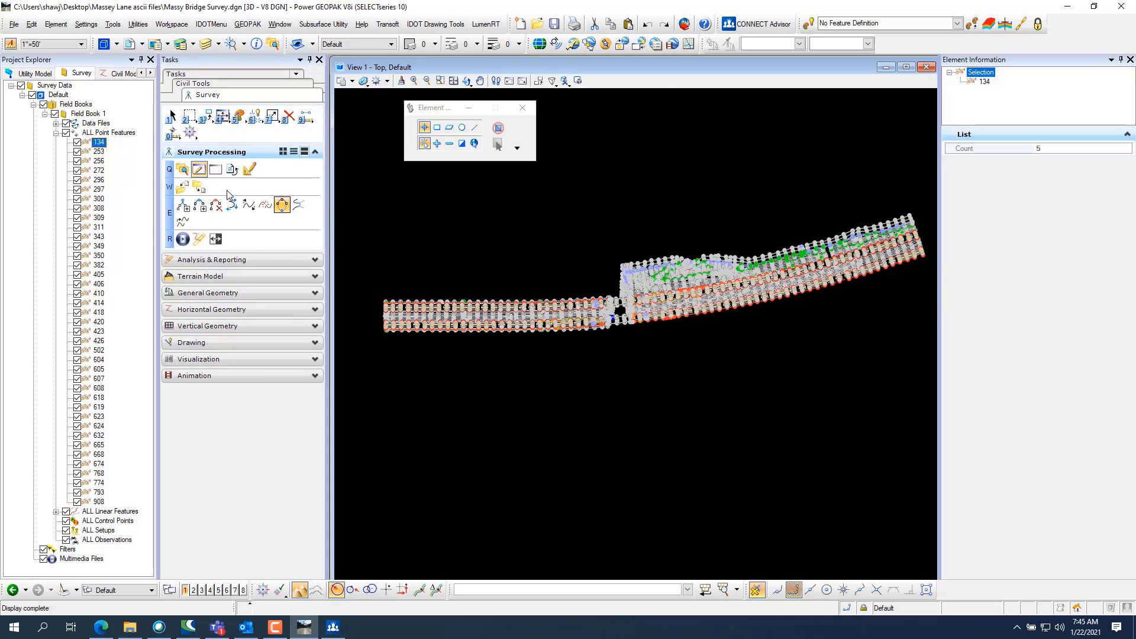
pyautogui.click(56, 132)
pyautogui.click(56, 123)
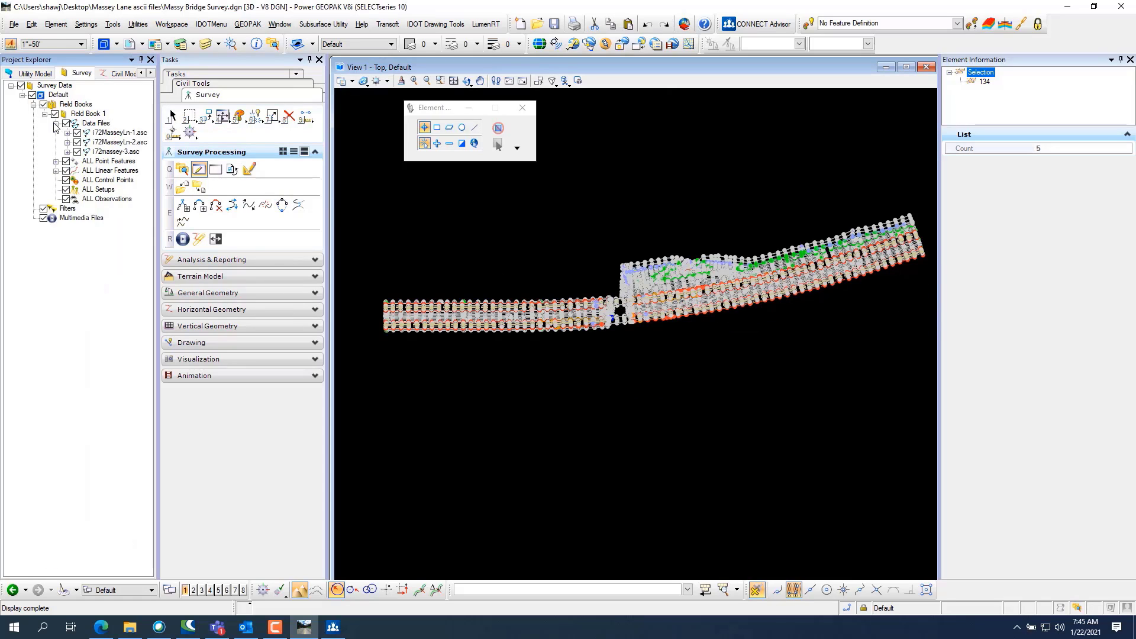
pyautogui.click(99, 124)
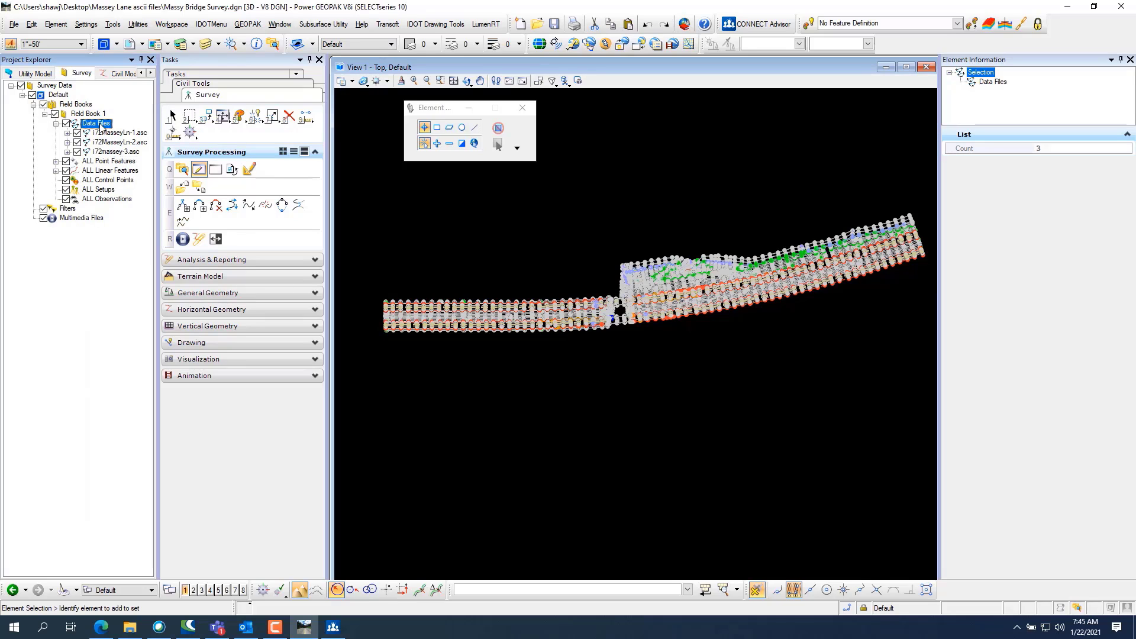
pyautogui.click(86, 114)
pyautogui.rightClick(88, 114)
pyautogui.moveTo(136, 121)
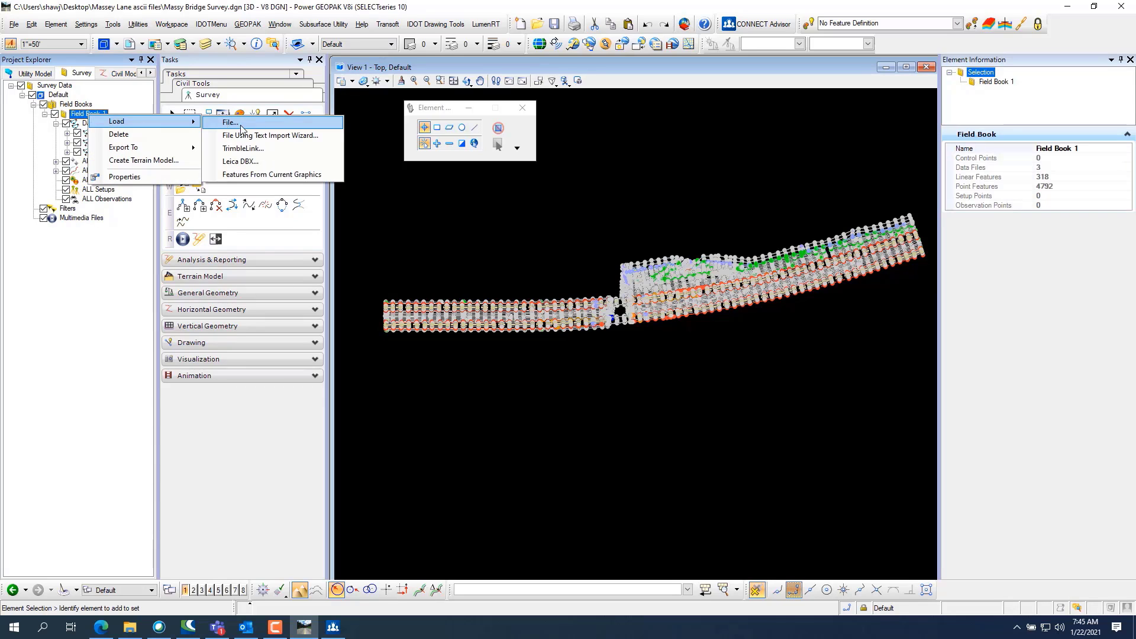
pyautogui.click(284, 126)
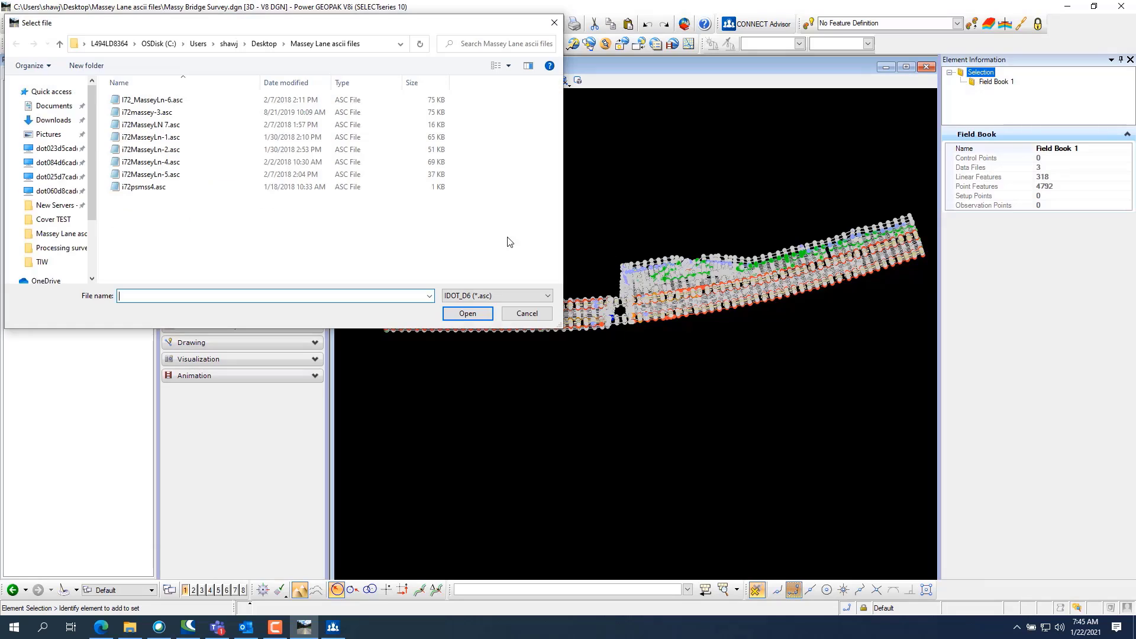
pyautogui.click(170, 163)
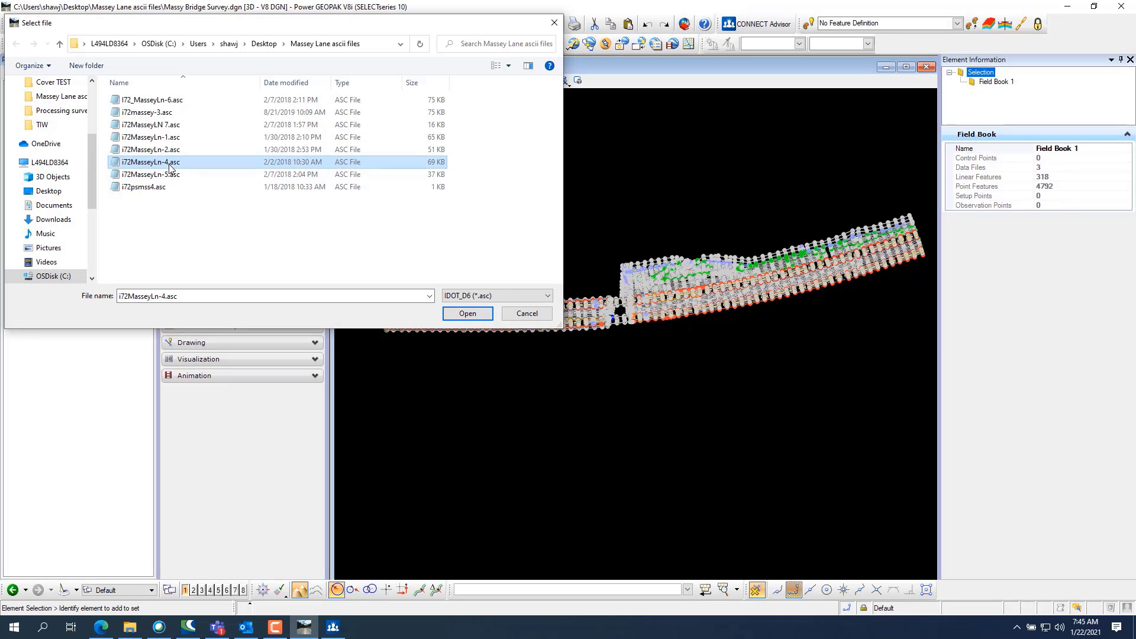
pyautogui.keyDown('shift'); pyautogui.click(191, 174); pyautogui.keyUp('shift')
pyautogui.keyDown('shift'); pyautogui.click(167, 100); pyautogui.keyUp('shift')
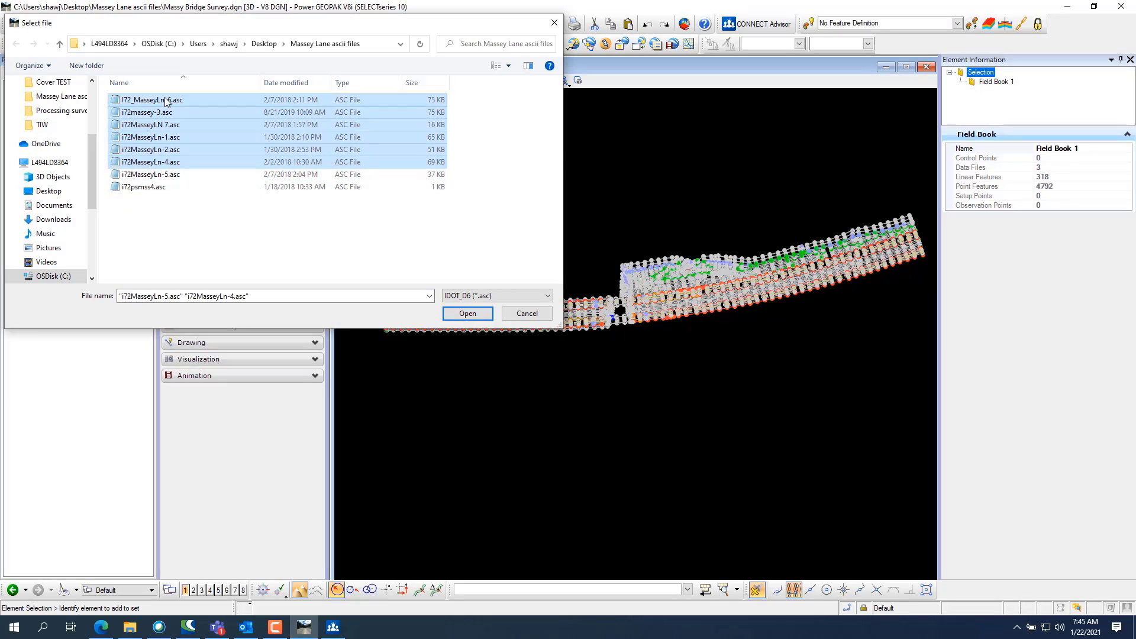
pyautogui.click(165, 163)
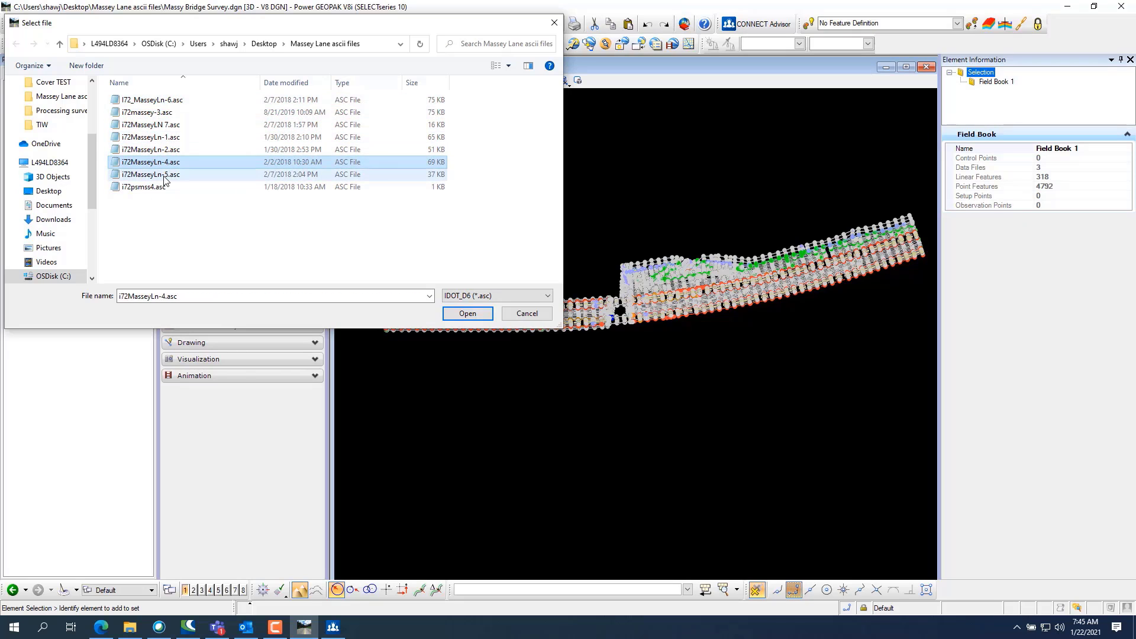
pyautogui.keyDown('ctrl'); pyautogui.click(155, 175); pyautogui.keyUp('ctrl')
pyautogui.keyDown('ctrl'); pyautogui.click(155, 102); pyautogui.keyUp('ctrl')
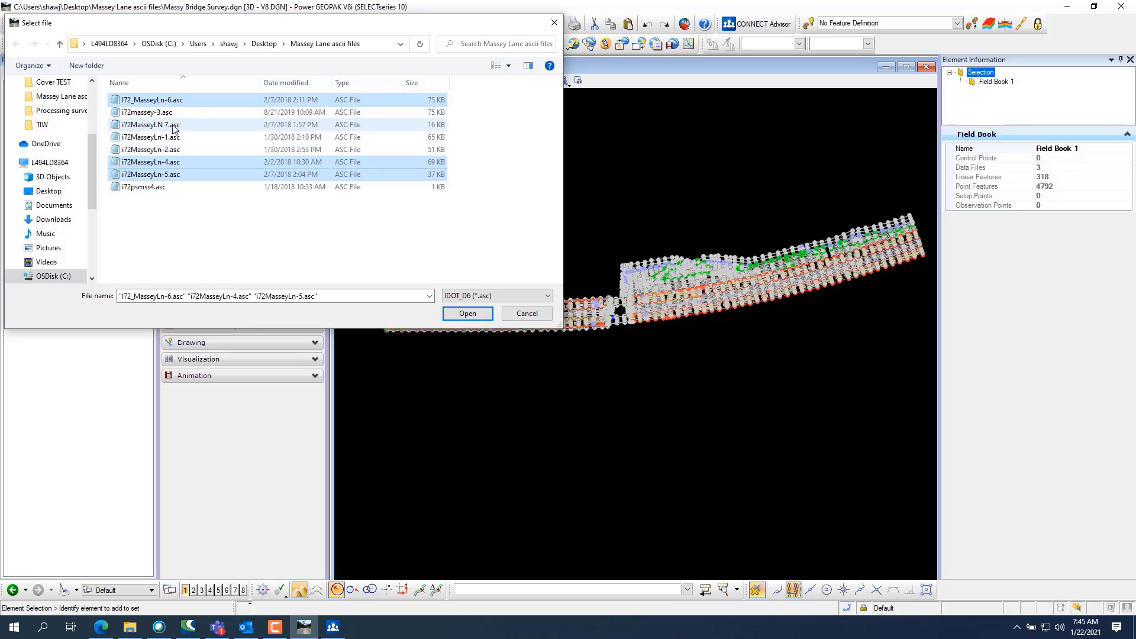
pyautogui.keyDown('ctrl'); pyautogui.click(174, 126); pyautogui.keyUp('ctrl')
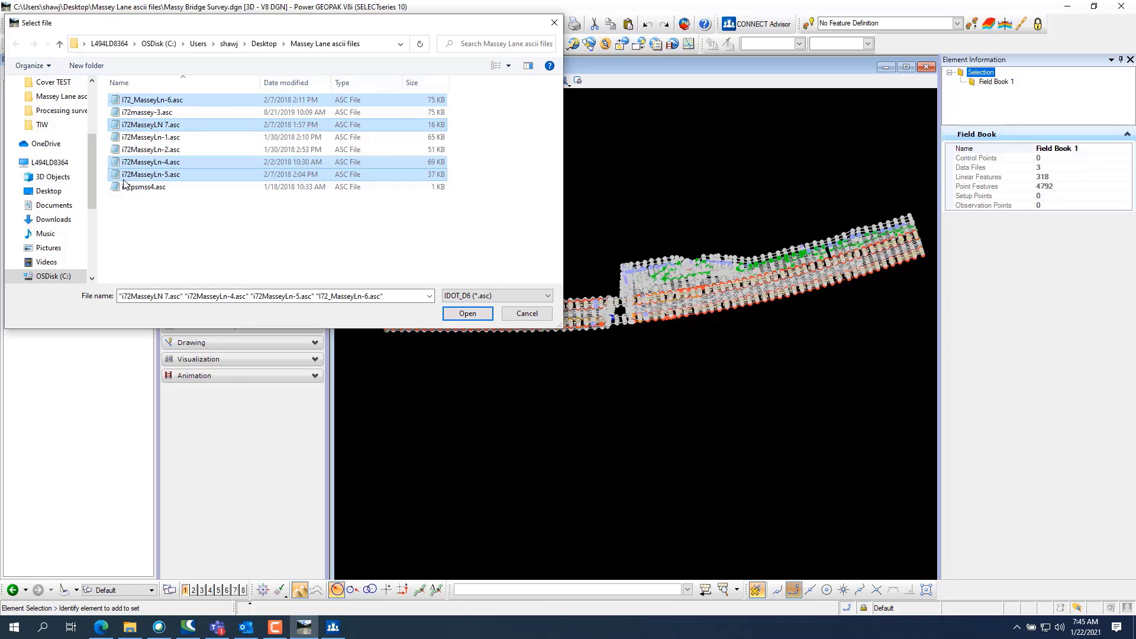
pyautogui.click(468, 313)
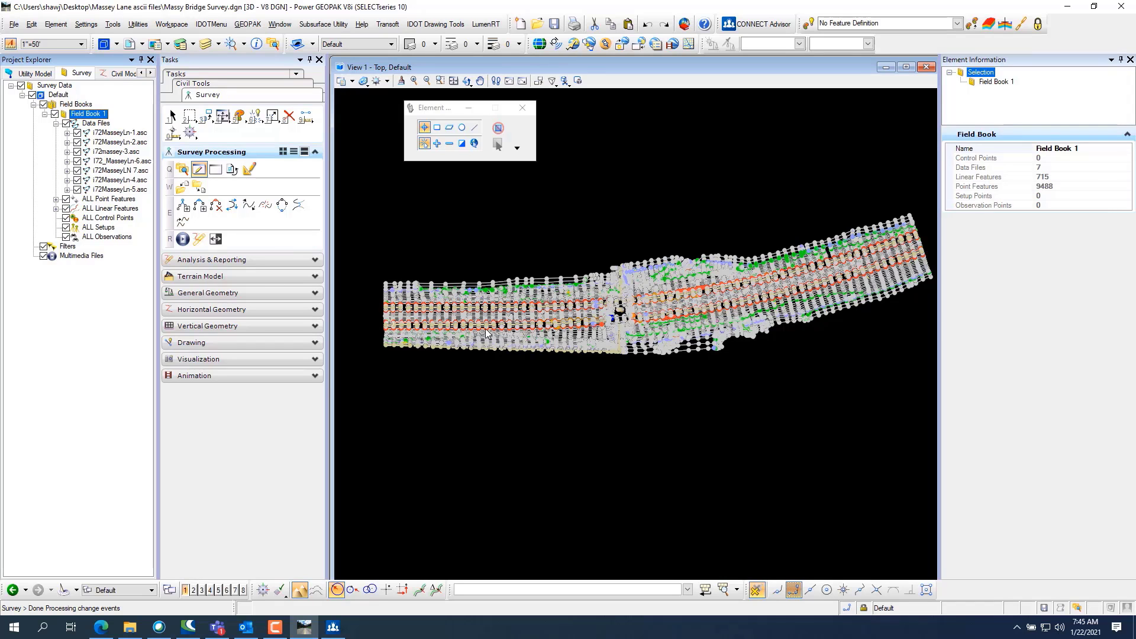
# - Set up side-by-side 2D and 3D views of the survey
pyautogui.rightClick(536, 226)
pyautogui.moveTo(586, 239)
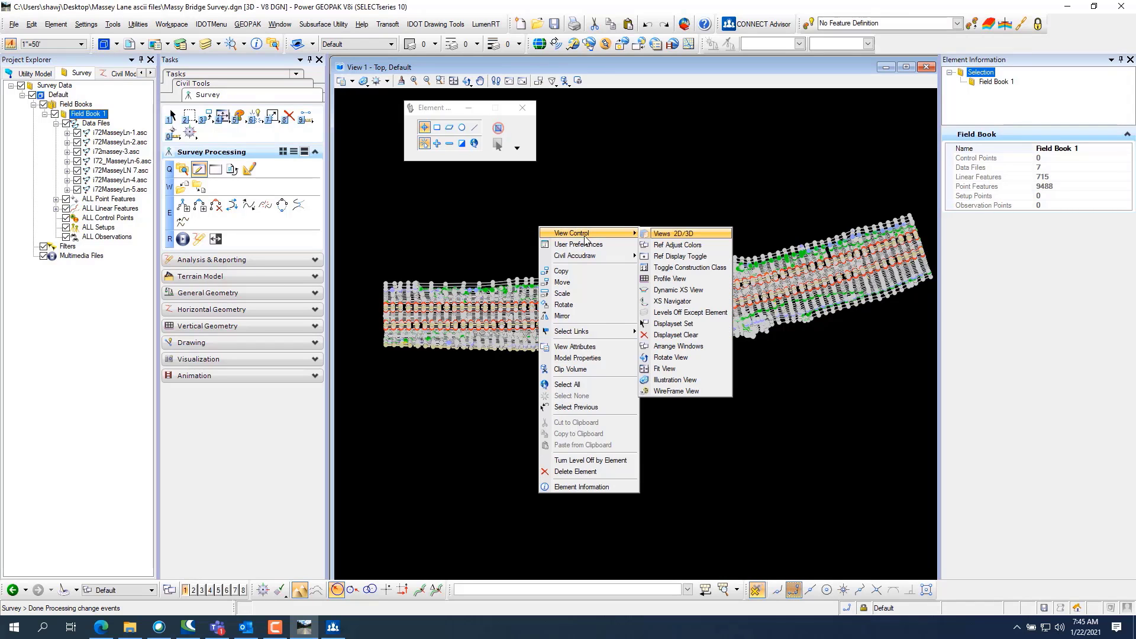
pyautogui.click(698, 239)
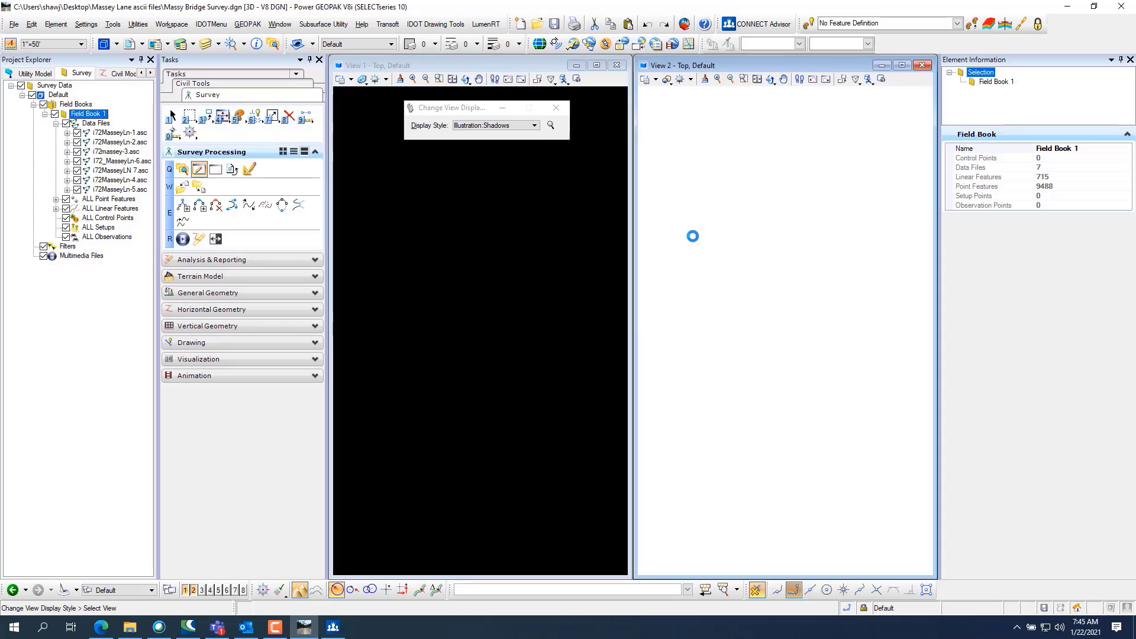
# - Rotate the 3D view to an oblique angle and examine the combined survey features in both views
pyautogui.click(770, 80)
pyautogui.moveTo(811, 307); pyautogui.dragTo(909, 298)
pyautogui.scroll(5, 869, 287)
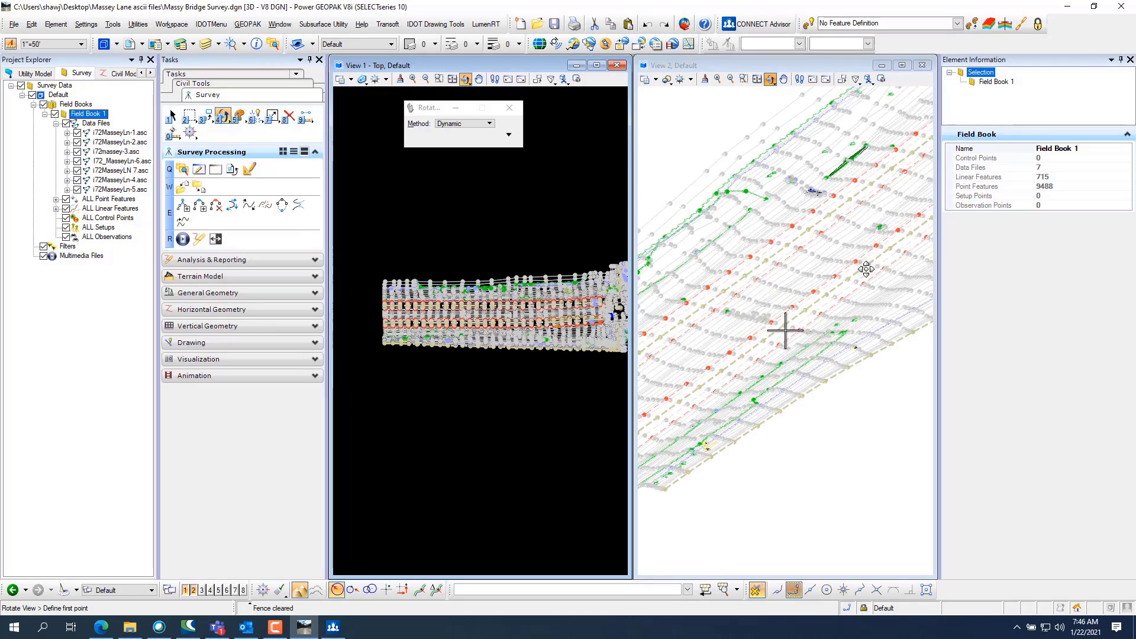
pyautogui.moveTo(428, 401); pyautogui.dragTo(359, 375)
pyautogui.scroll(-2, 359, 375)
pyautogui.scroll(5, 414, 374)
pyautogui.scroll(-3, 460, 375)
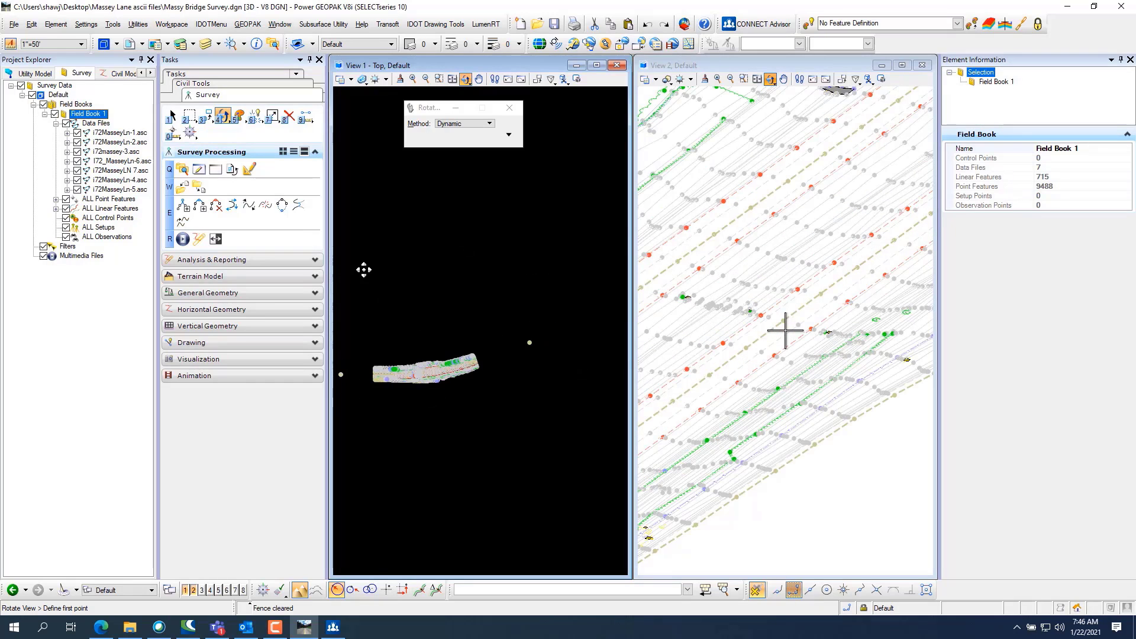
# - Create a terrain model from Field Book 1 and look at the survey's southern edge in the plan view
pyautogui.rightClick(90, 113)
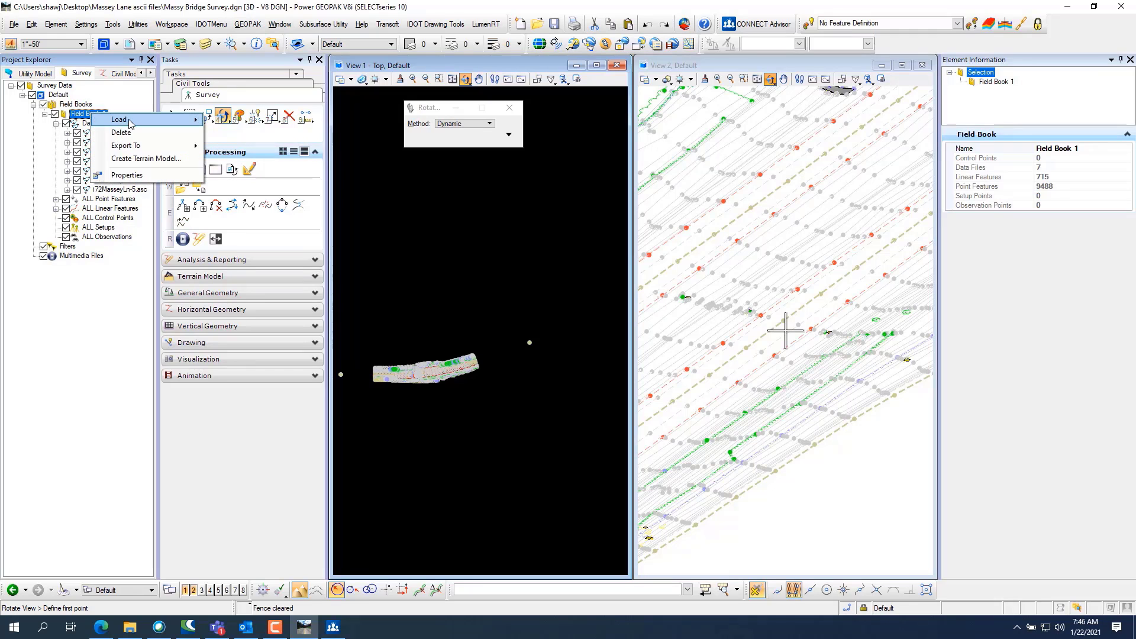
pyautogui.click(149, 161)
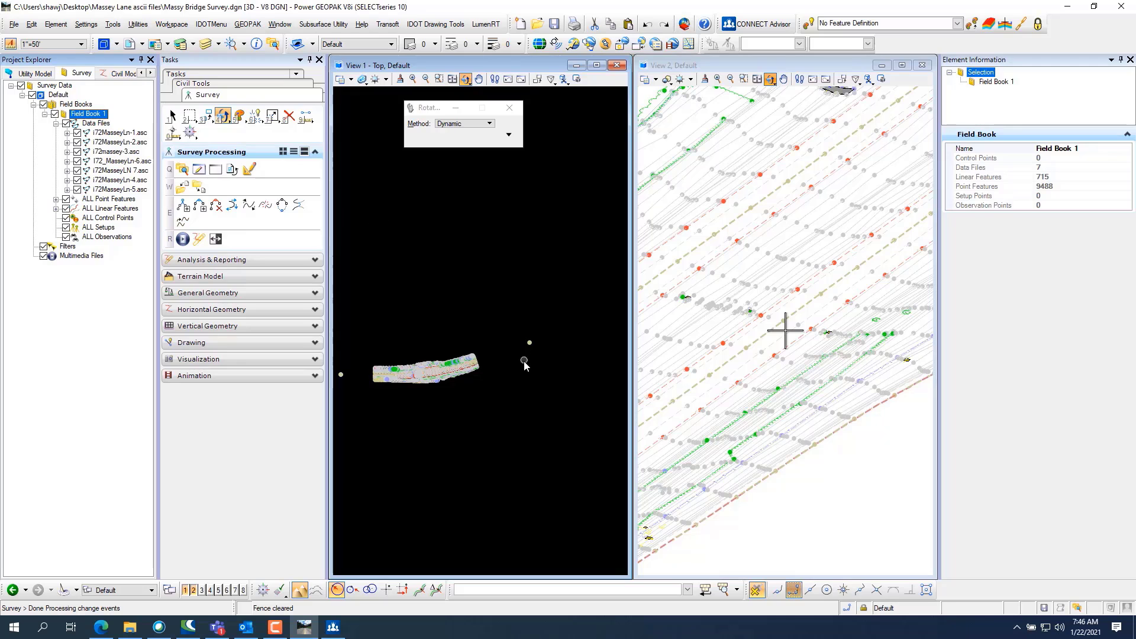
pyautogui.scroll(5, 403, 385)
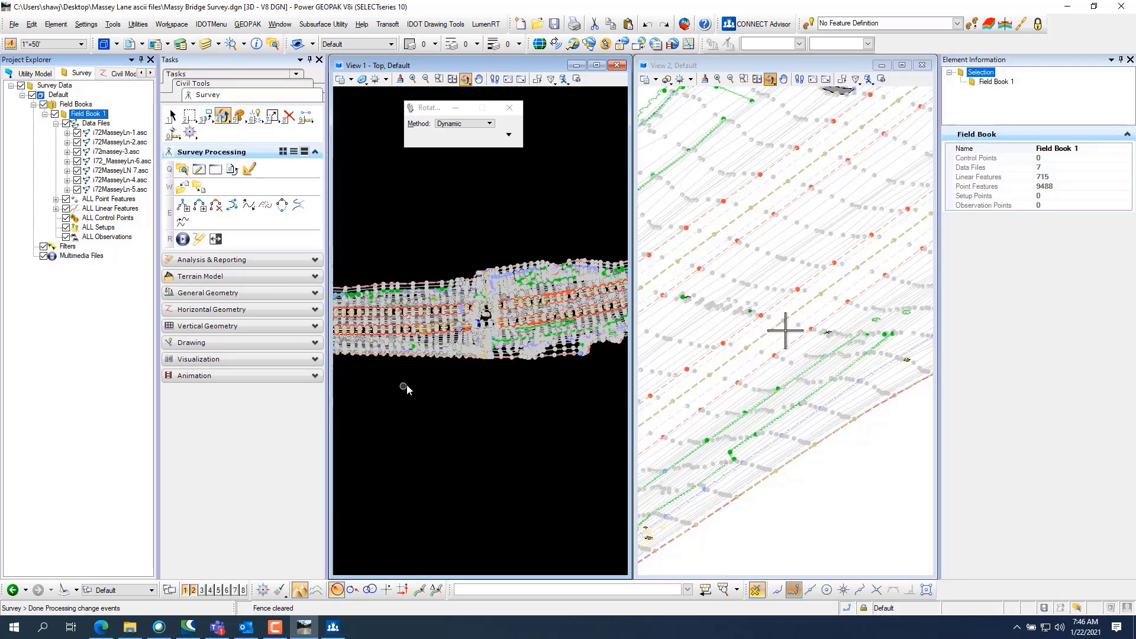
pyautogui.scroll(3, 566, 360)
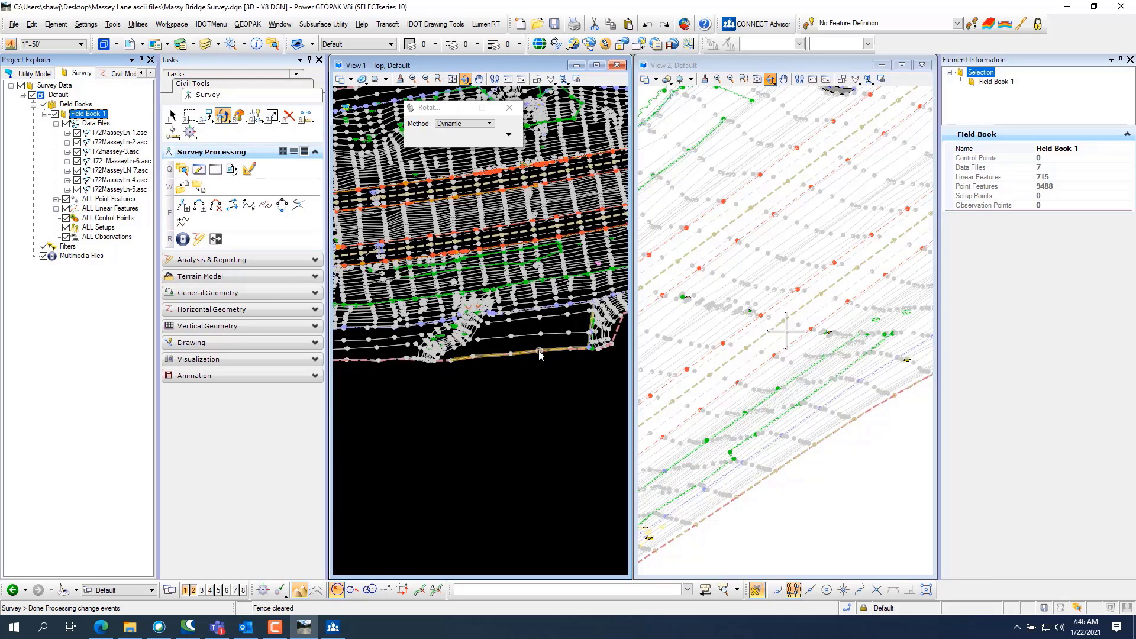
pyautogui.moveTo(530, 350); pyautogui.dragTo(532, 378)
pyautogui.rightClick(535, 392)
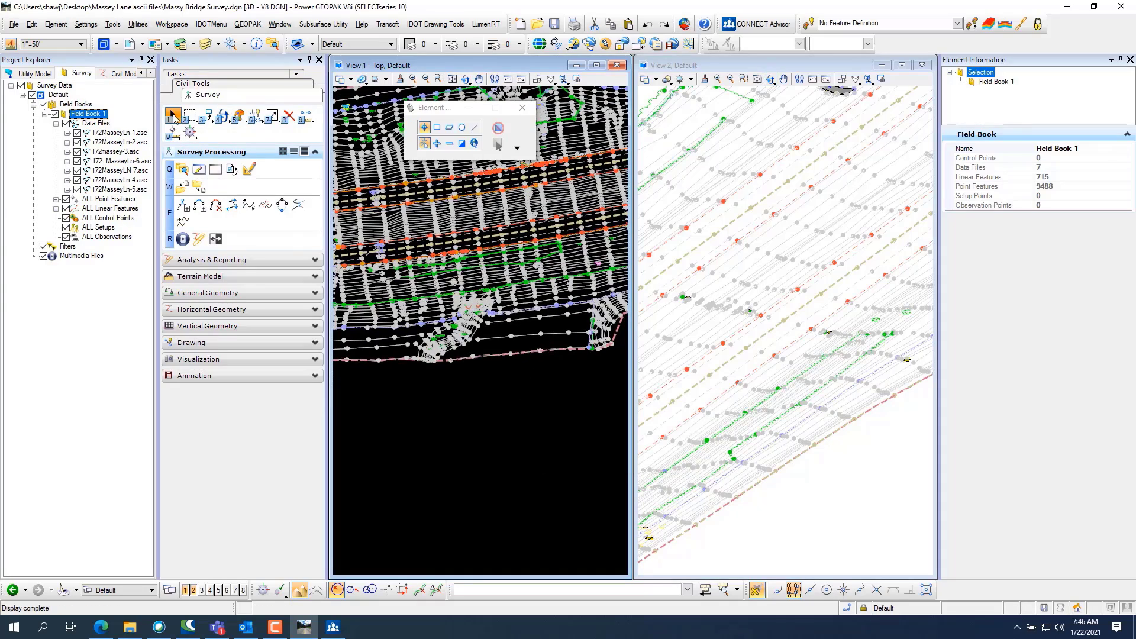
# - Try to select the terrain model's boundary along the survey's southern edge with Element Selection, check the picked line's properties, and clear the selection
pyautogui.click(172, 116)
pyautogui.scroll(-5, 494, 376)
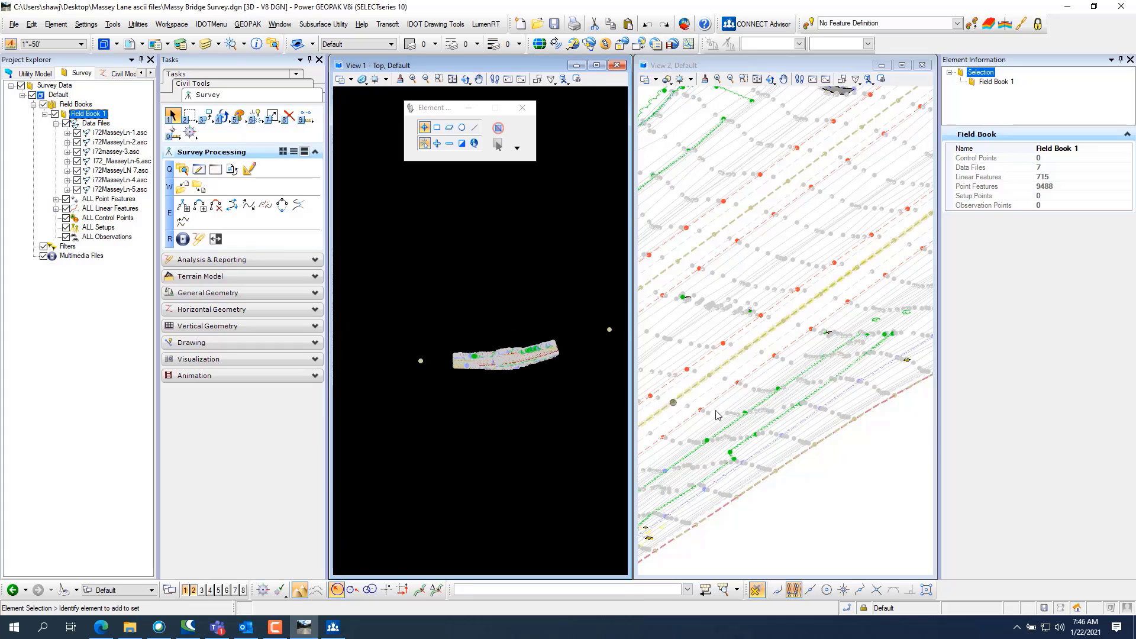
pyautogui.scroll(-3, 836, 416)
pyautogui.scroll(2, 768, 437)
pyautogui.scroll(5, 421, 348)
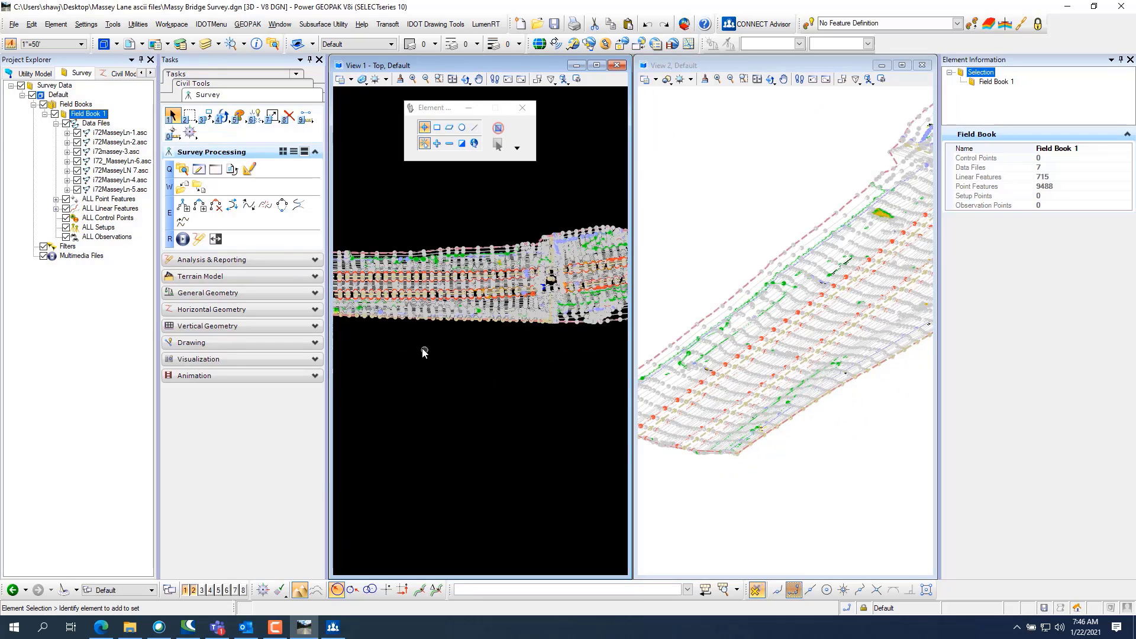
pyautogui.click(450, 292)
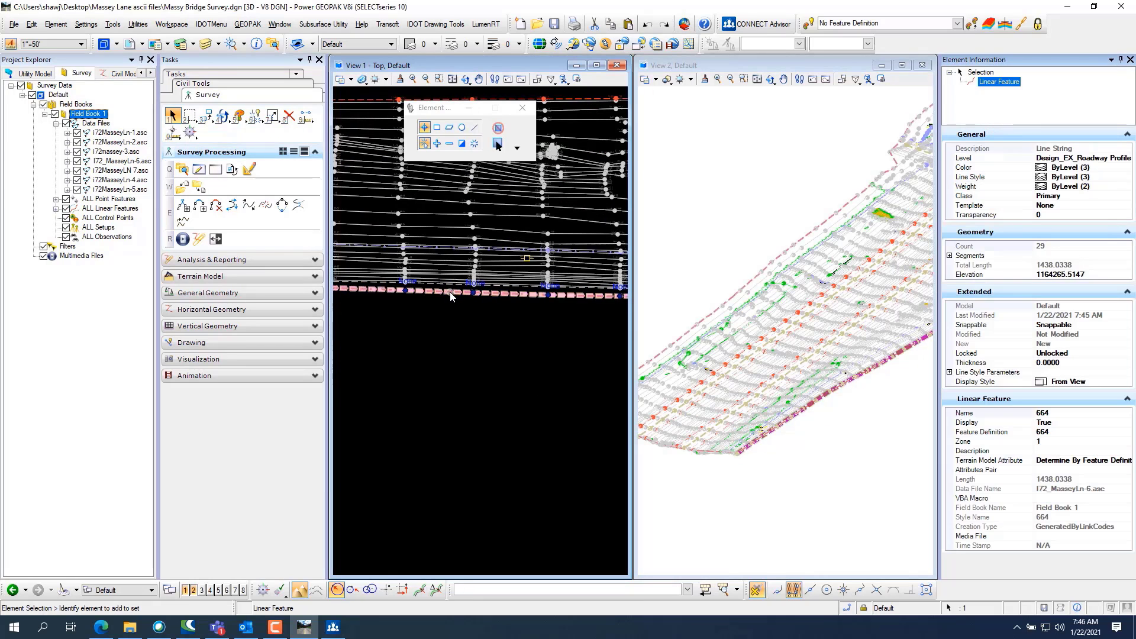
pyautogui.click(463, 285)
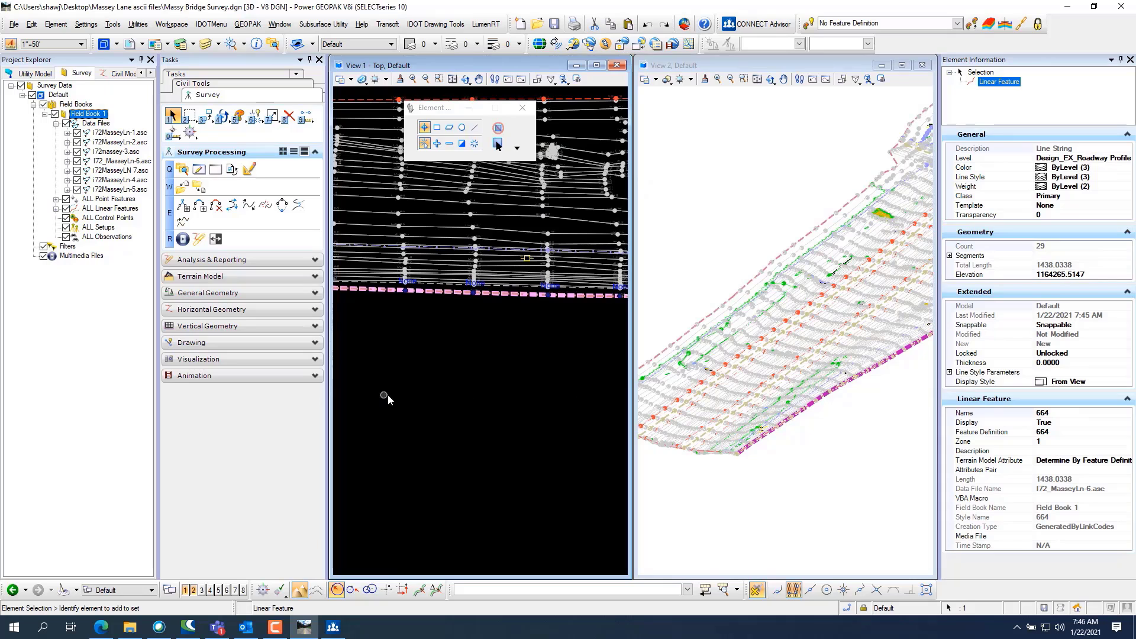
pyautogui.click(467, 385)
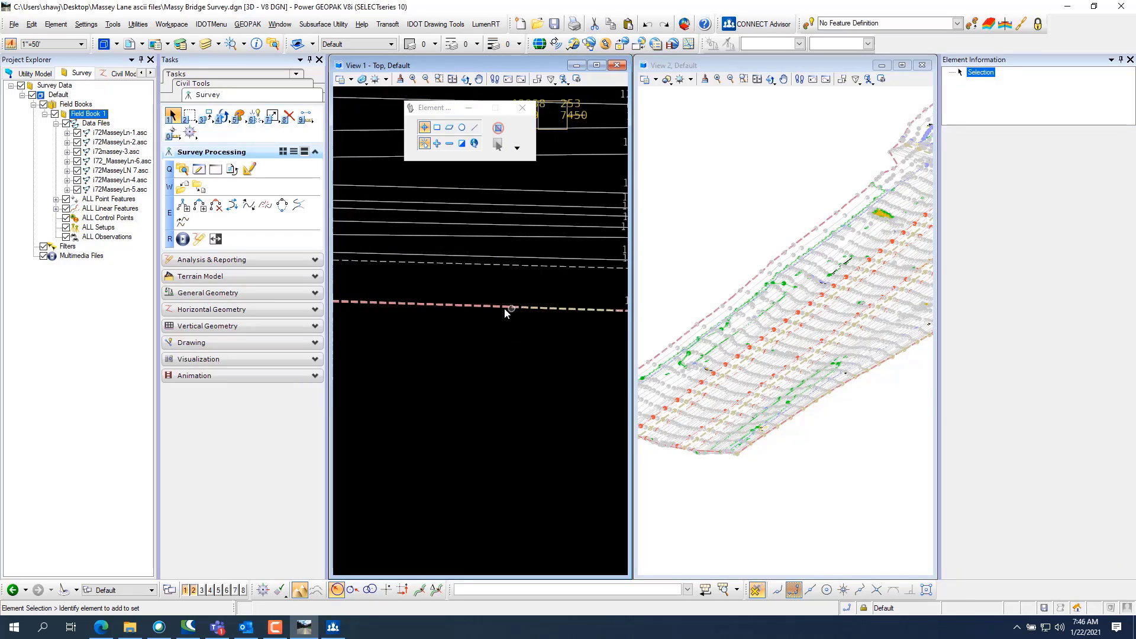
pyautogui.click(486, 307)
pyautogui.moveTo(487, 307)
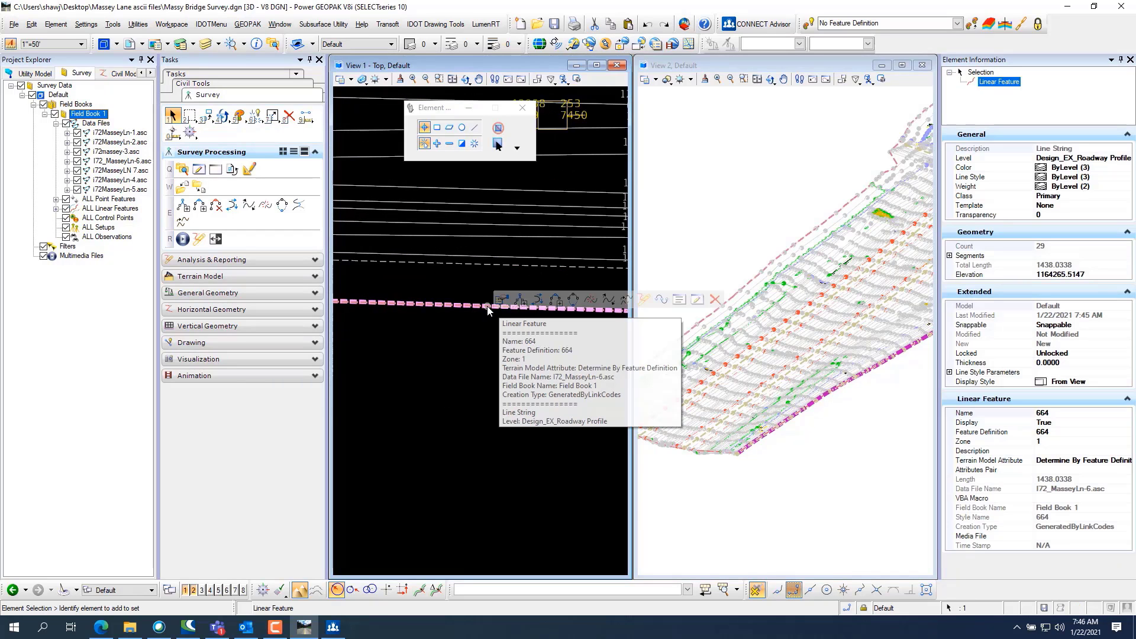
pyautogui.rightClick(488, 309)
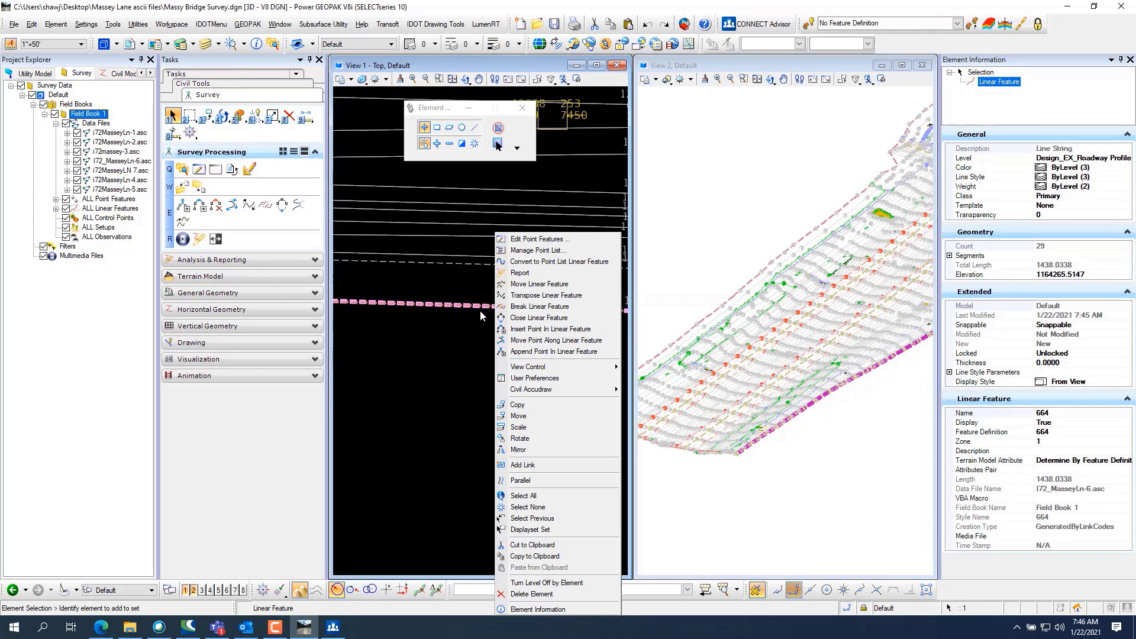
pyautogui.click(475, 318)
pyautogui.click(497, 144)
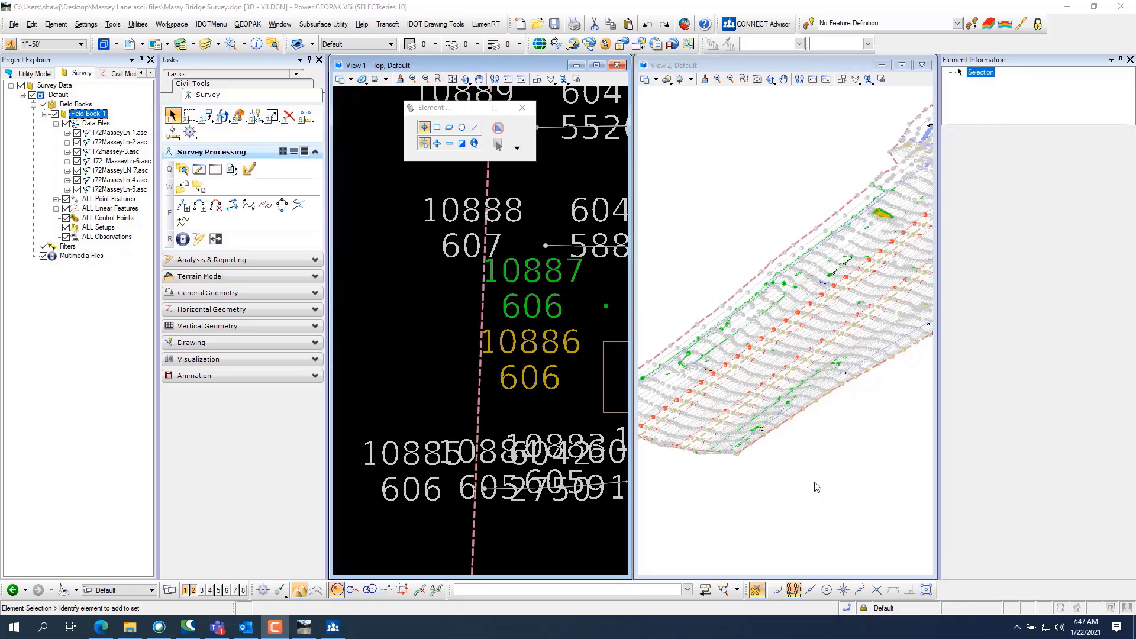
# - Select the terrain model's boundary at the survey's west end and turn on its Triangles display
pyautogui.click(482, 305)
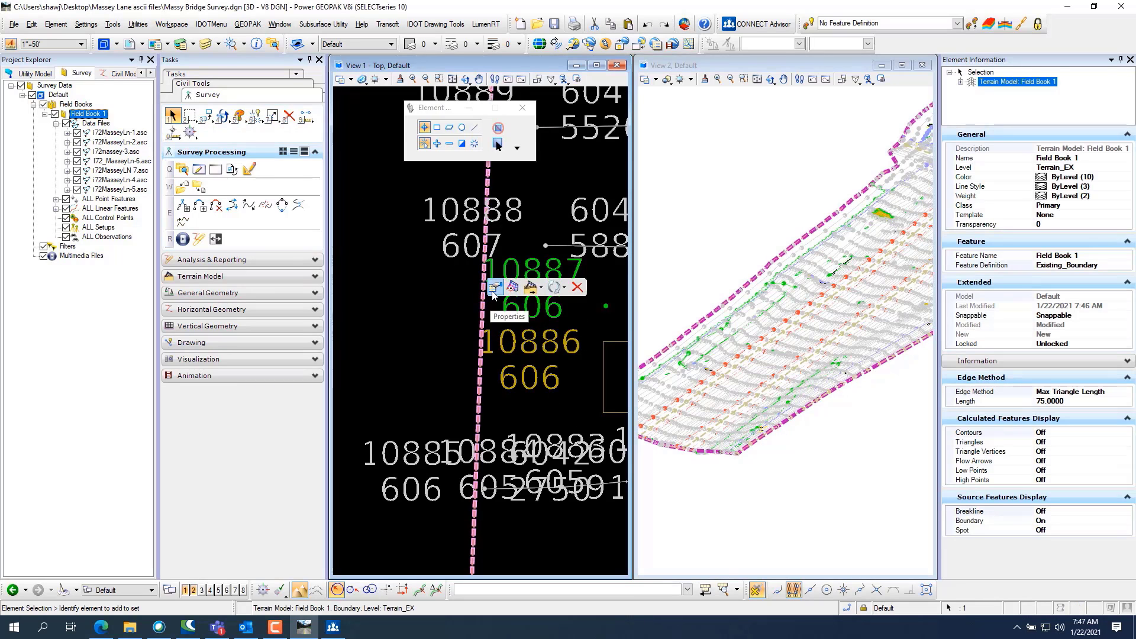
pyautogui.click(492, 288)
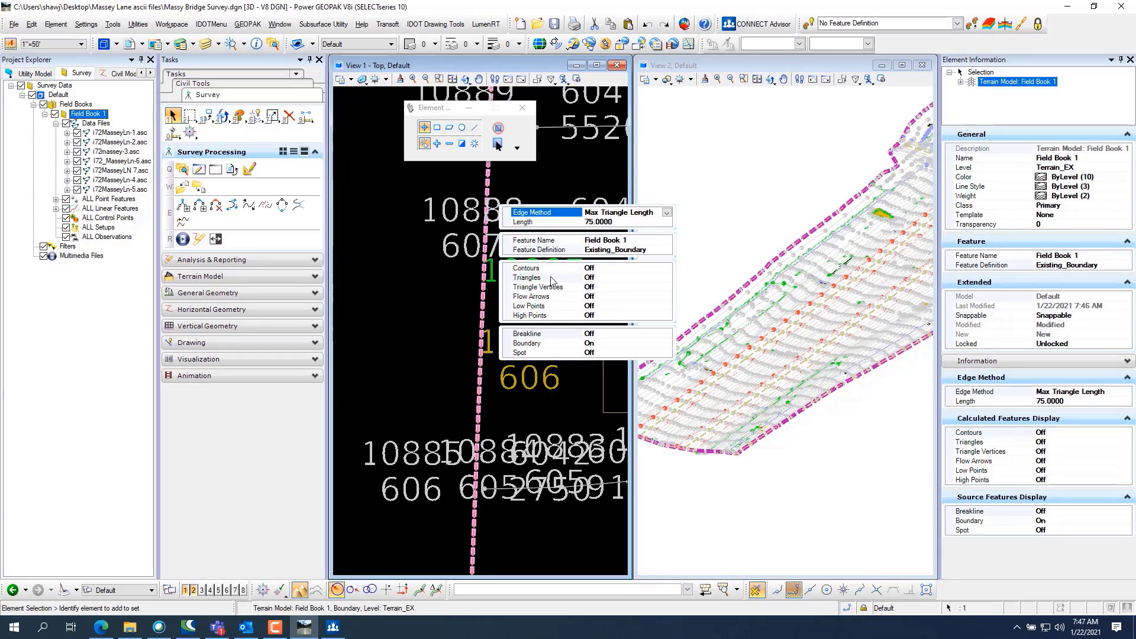
pyautogui.doubleClick(551, 280)
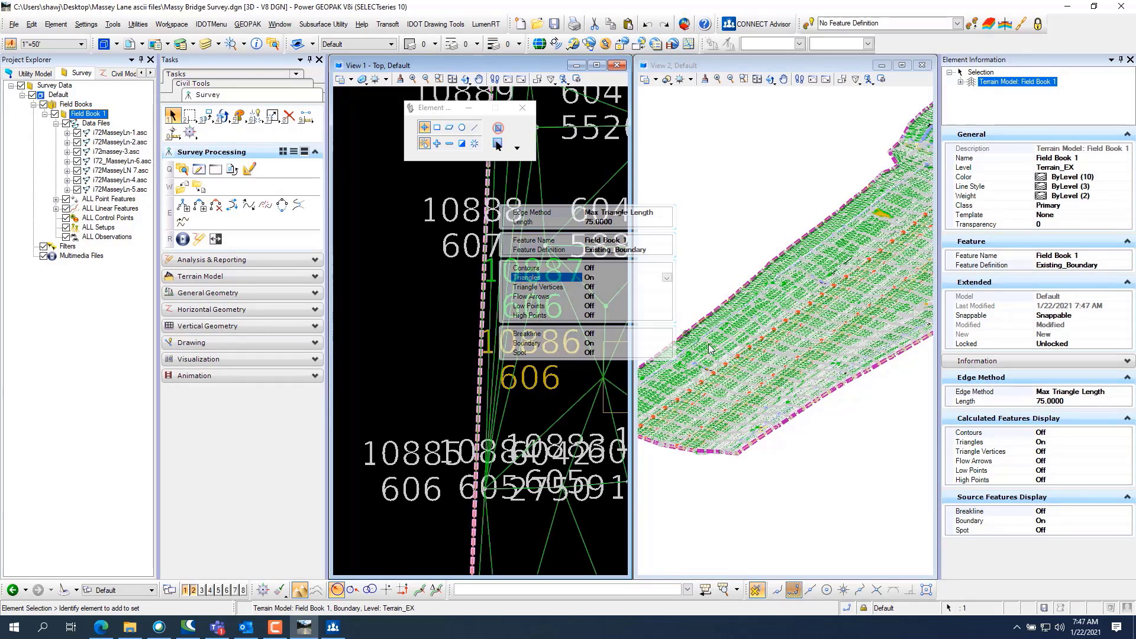
pyautogui.scroll(2, 799, 383)
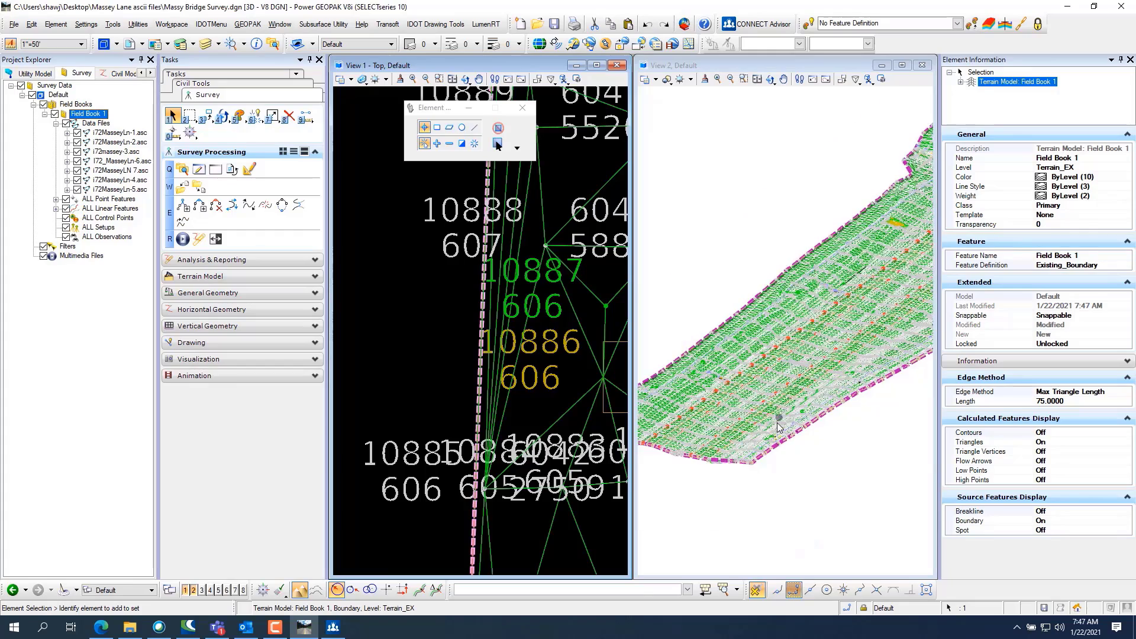
pyautogui.scroll(3, 890, 324)
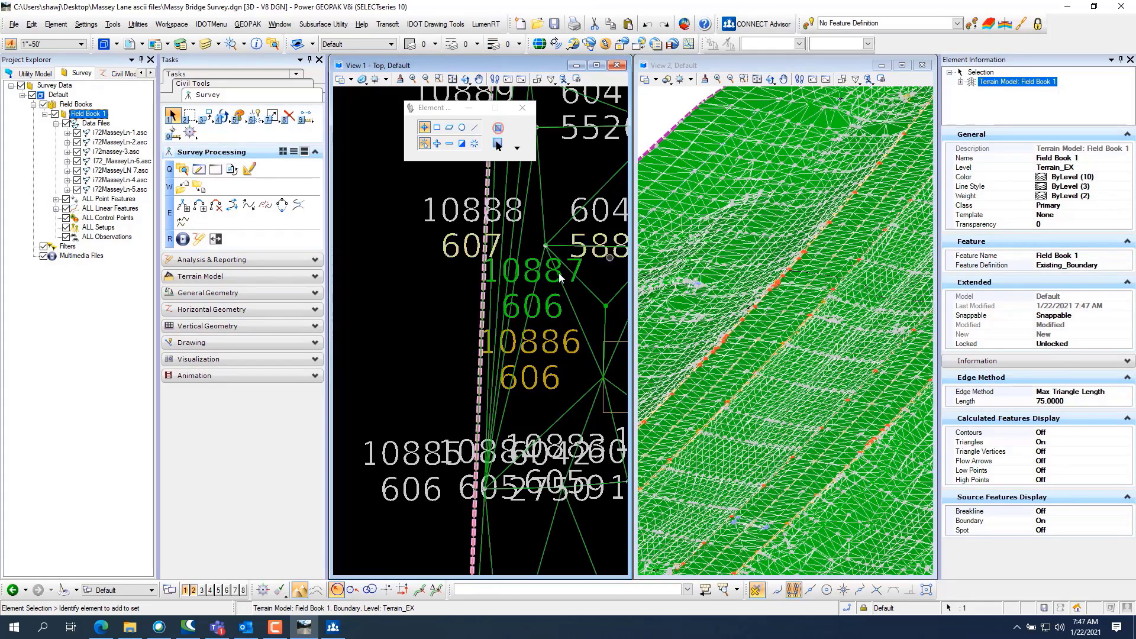
# - Set the Field Book 1 terrain model as the active terrain model from its west-end boundary
pyautogui.scroll(-3, 400, 273)
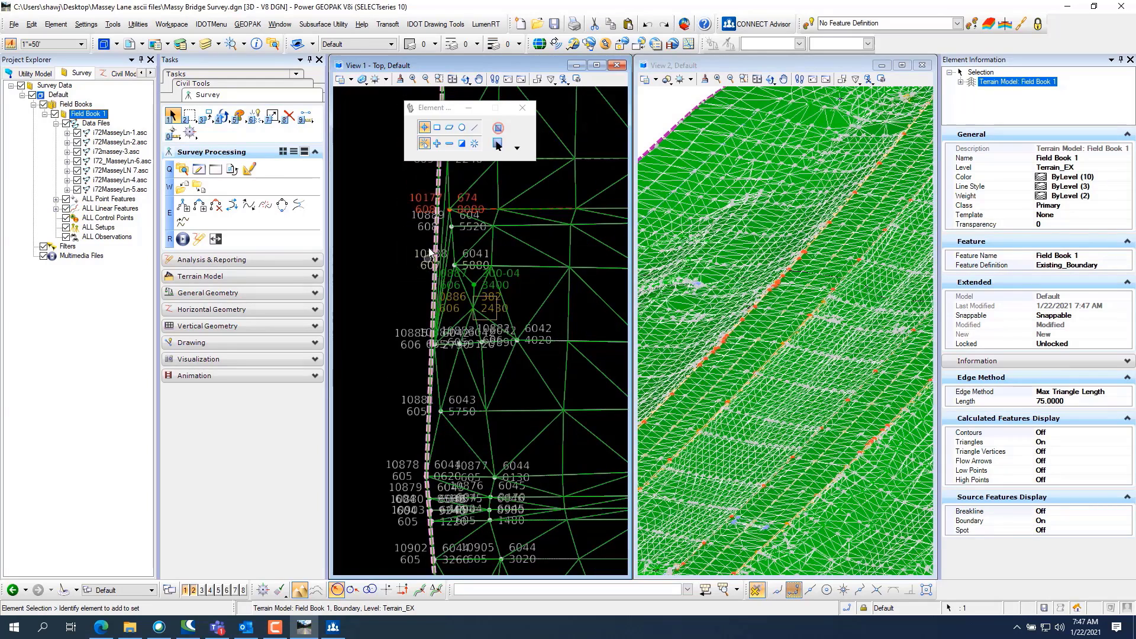
pyautogui.scroll(4, 436, 403)
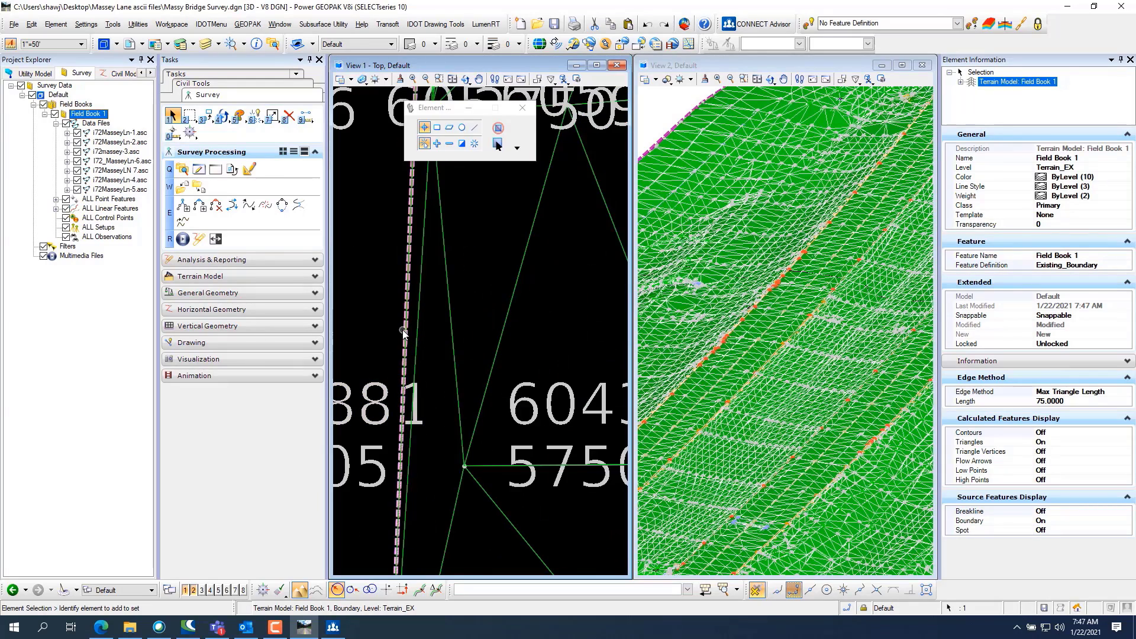
pyautogui.scroll(-5, 403, 329)
pyautogui.scroll(4, 424, 388)
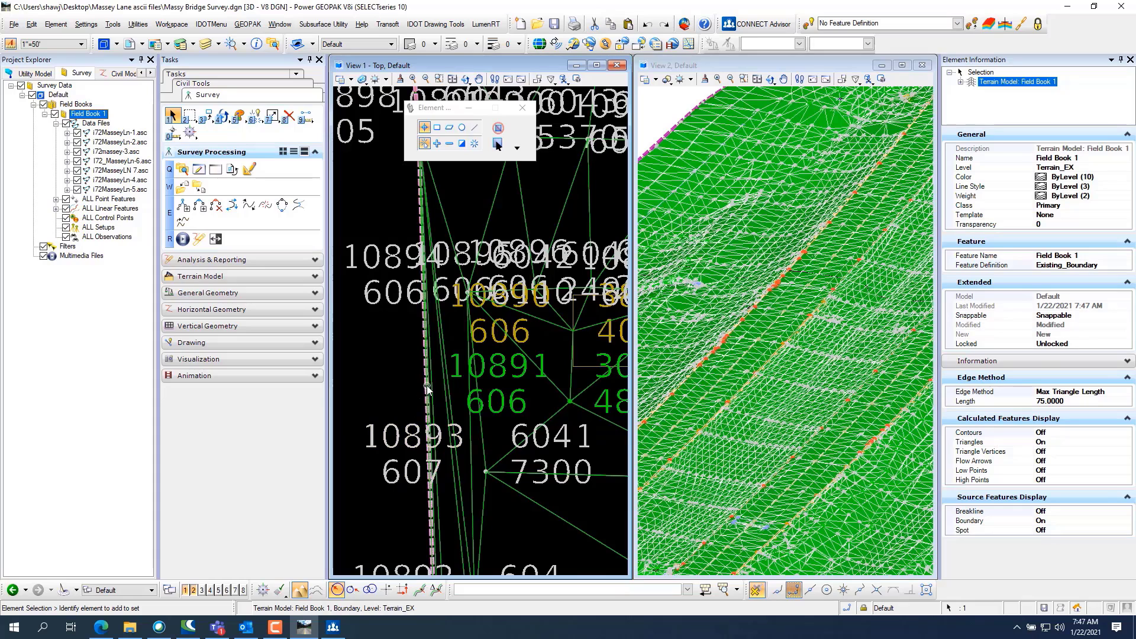
pyautogui.moveTo(427, 389)
pyautogui.click(457, 364)
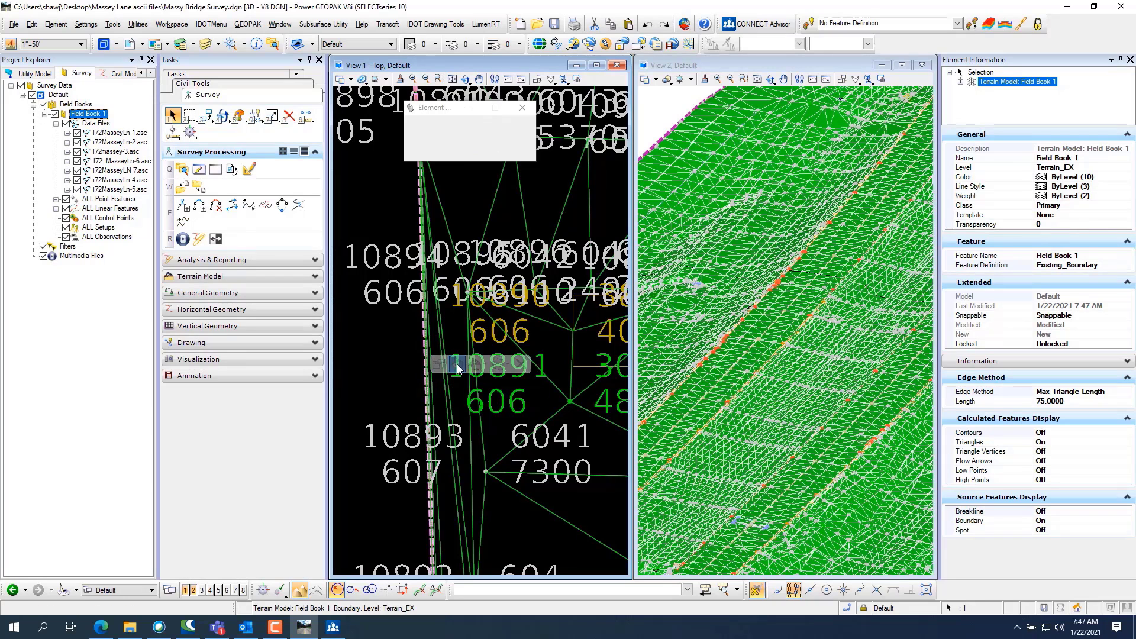
# - Reapply the side-by-side 2D/3D view arrangement with the terrain model active
pyautogui.scroll(-5, 389, 358)
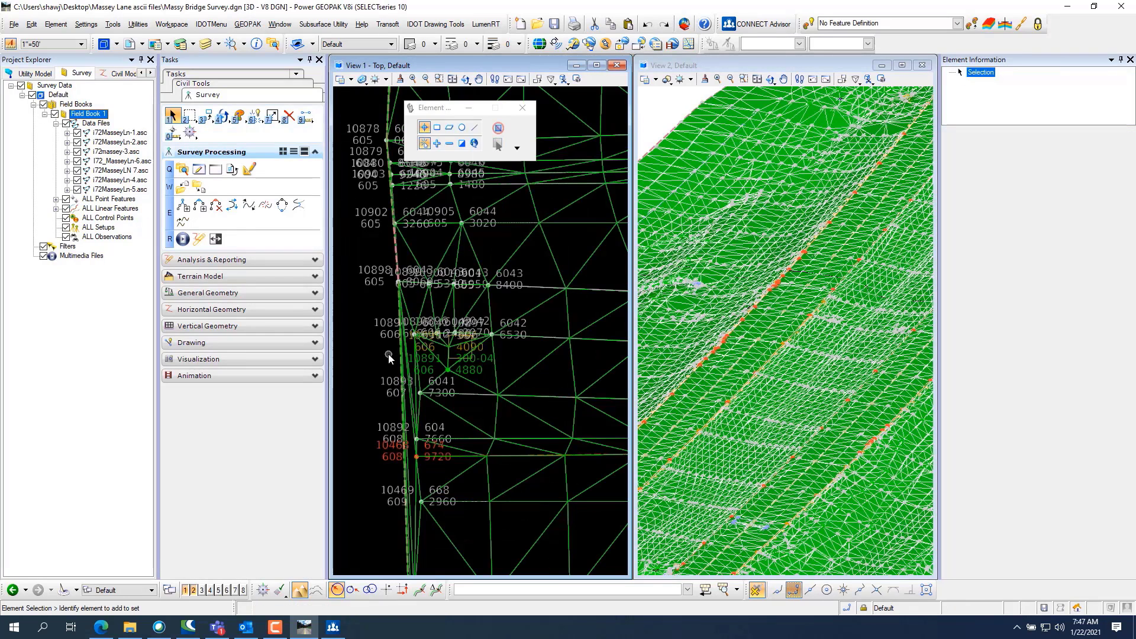
pyautogui.rightClick(392, 365)
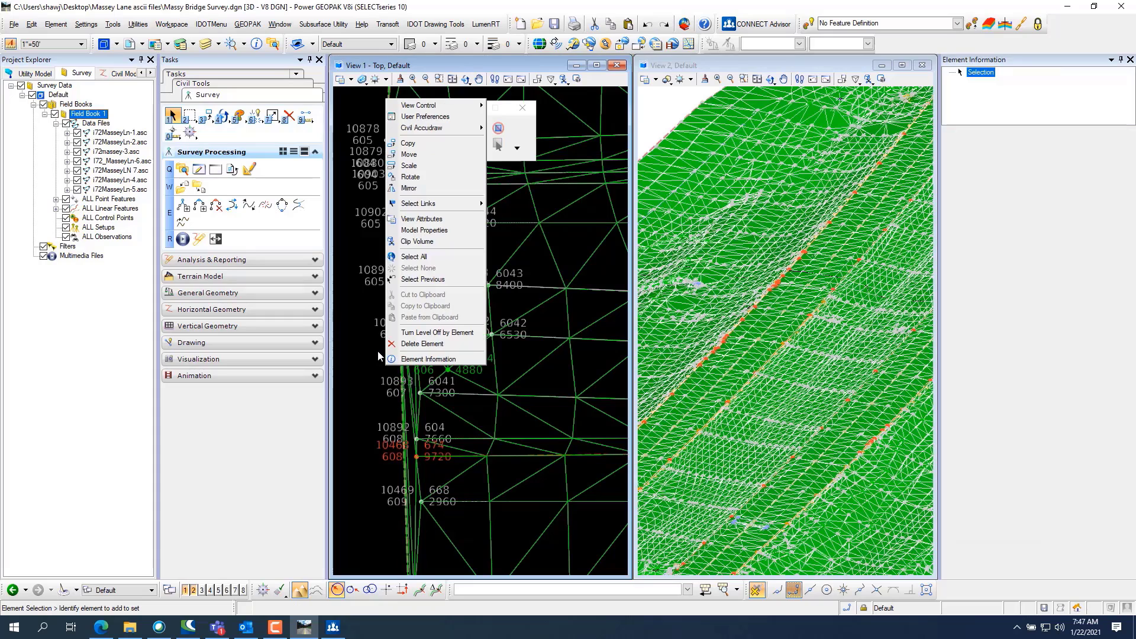
pyautogui.moveTo(461, 110)
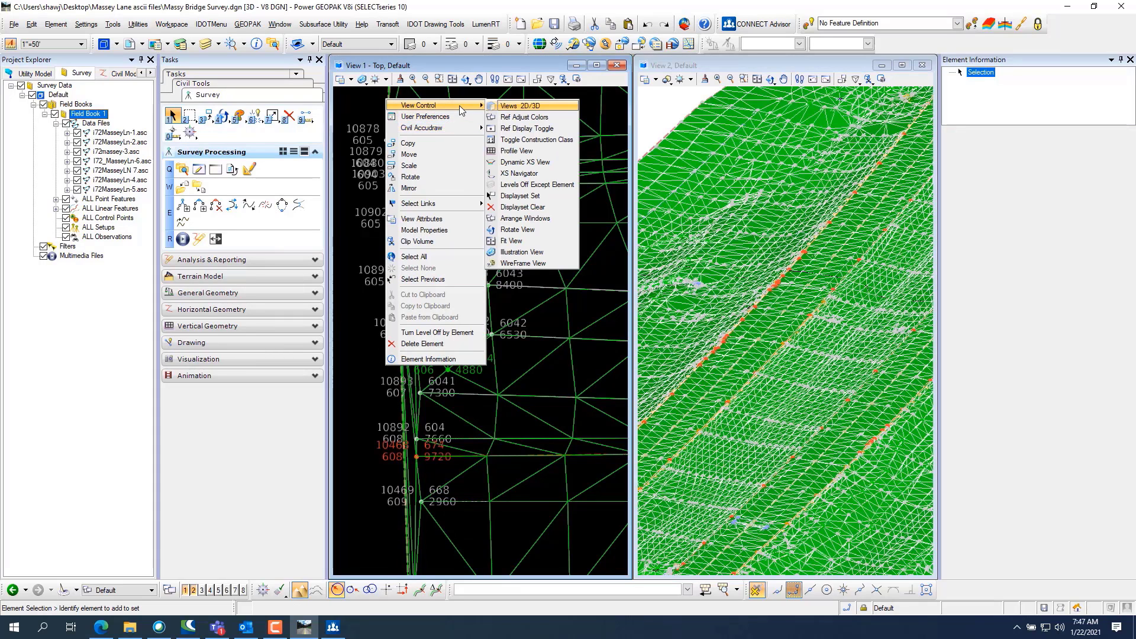
pyautogui.click(536, 108)
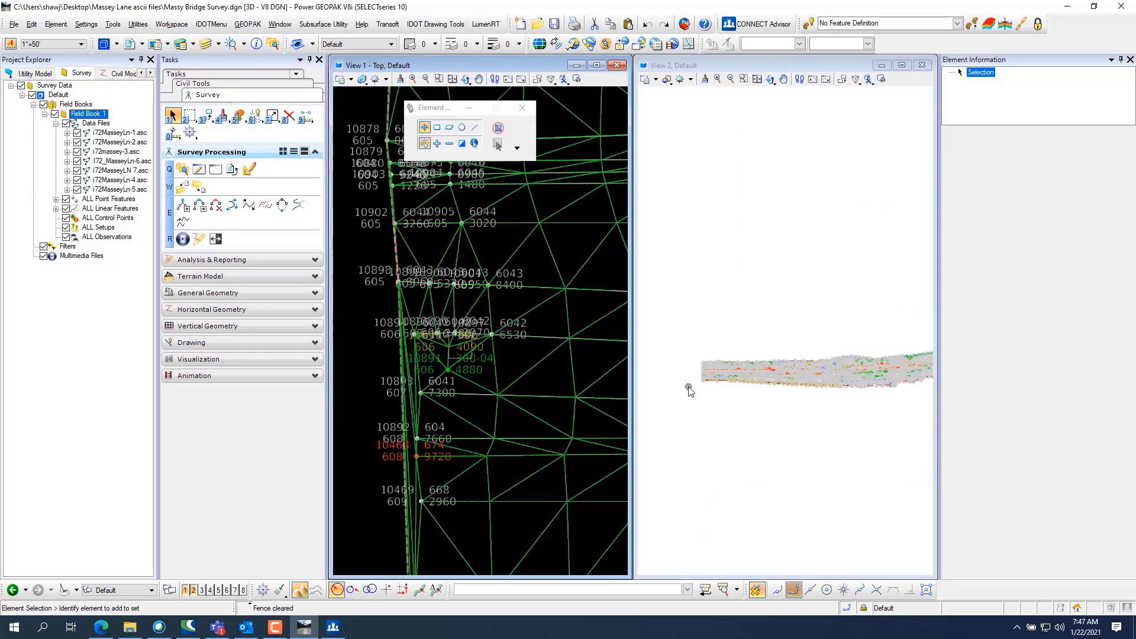
# - Examine the terrain triangles around the bridge crossing in the 3D view, including the elevation and slope details of a triangle
pyautogui.scroll(4, 890, 425)
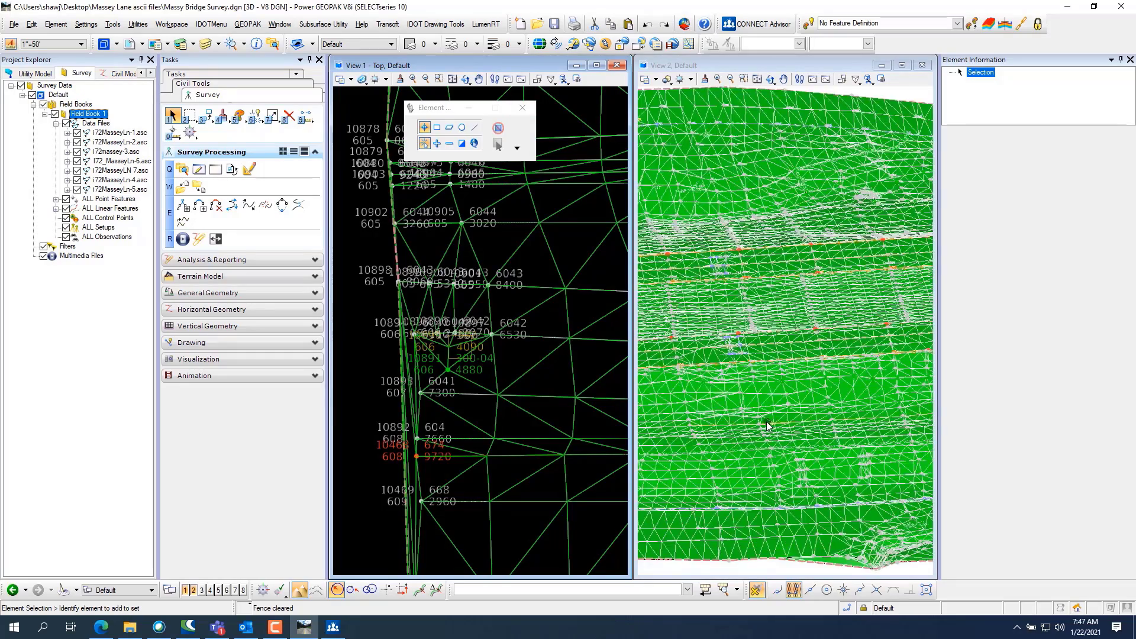
pyautogui.scroll(-3, 808, 420)
pyautogui.scroll(4, 748, 421)
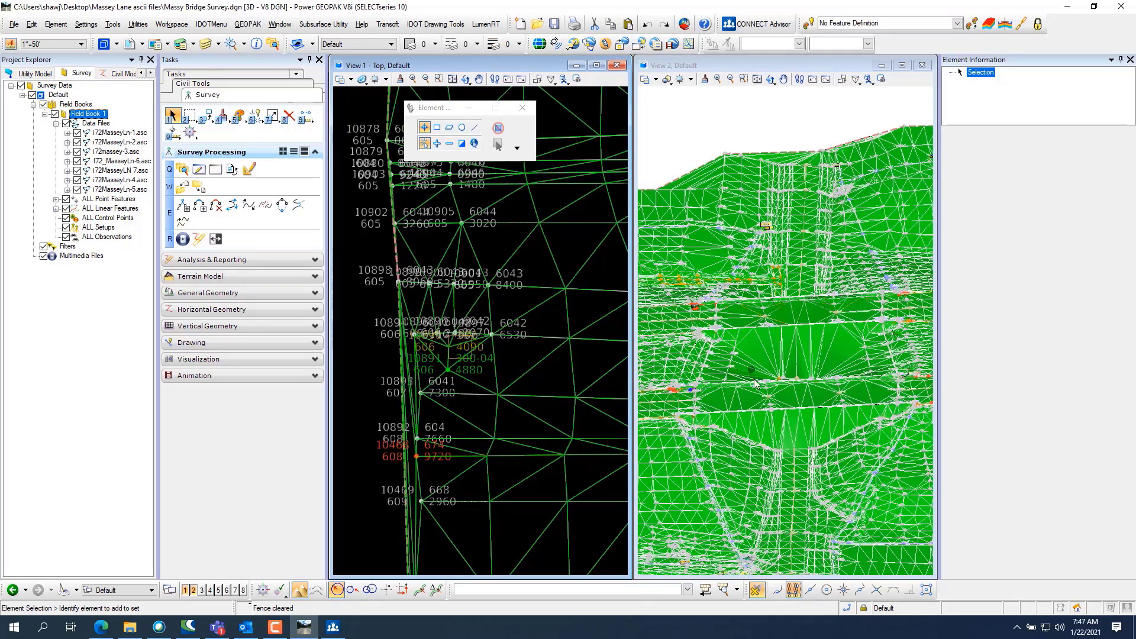
pyautogui.scroll(2, 781, 461)
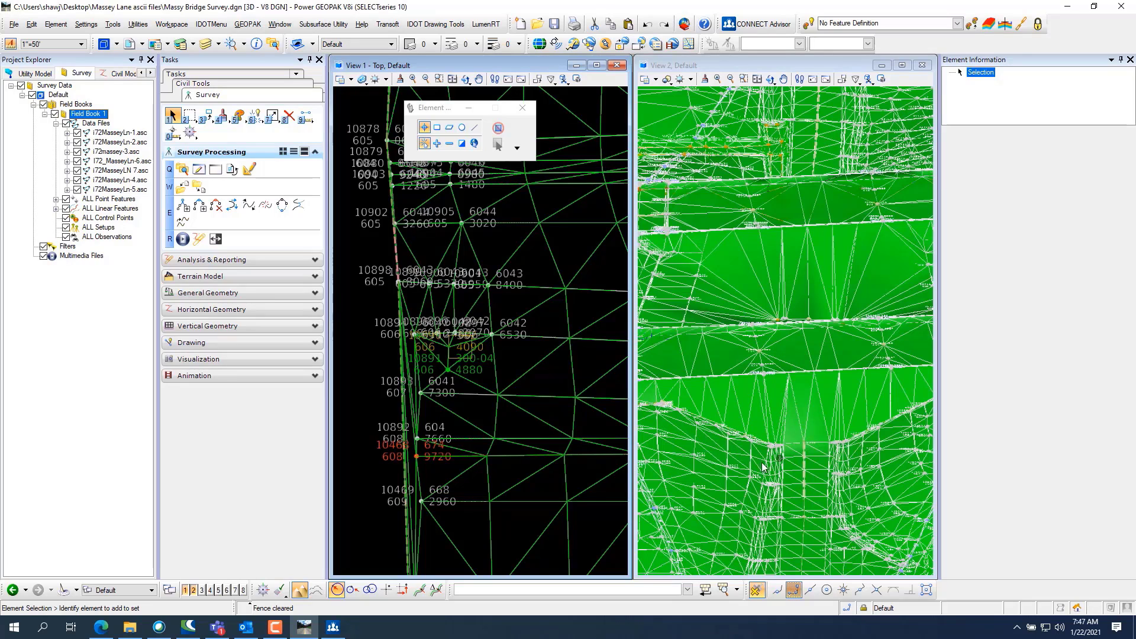
pyautogui.moveTo(793, 475)
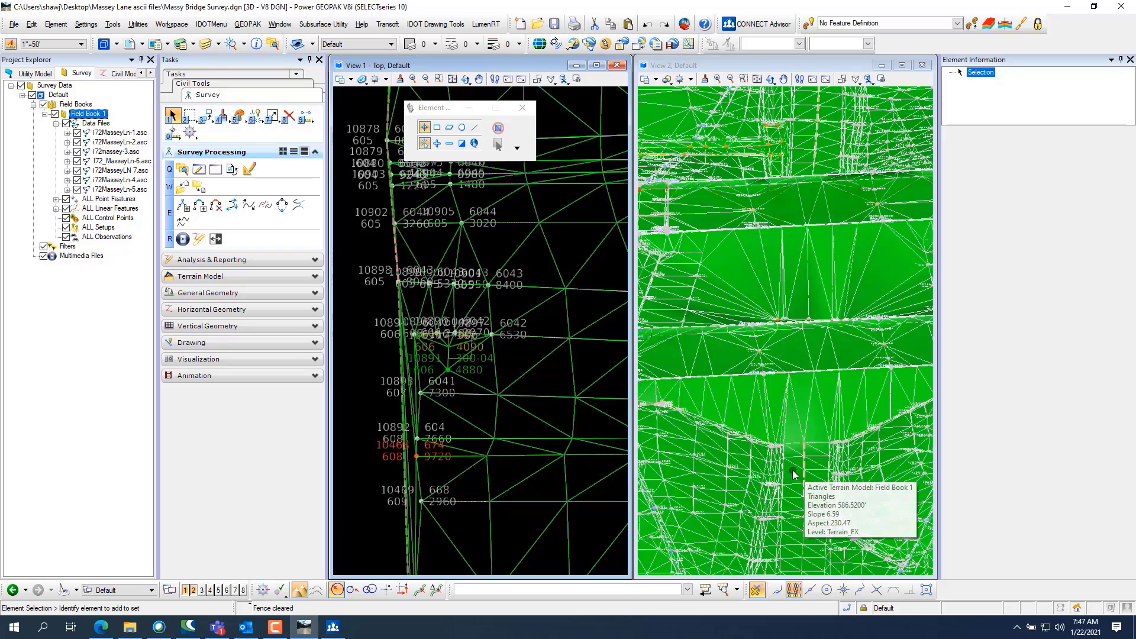
pyautogui.scroll(-6, 341, 349)
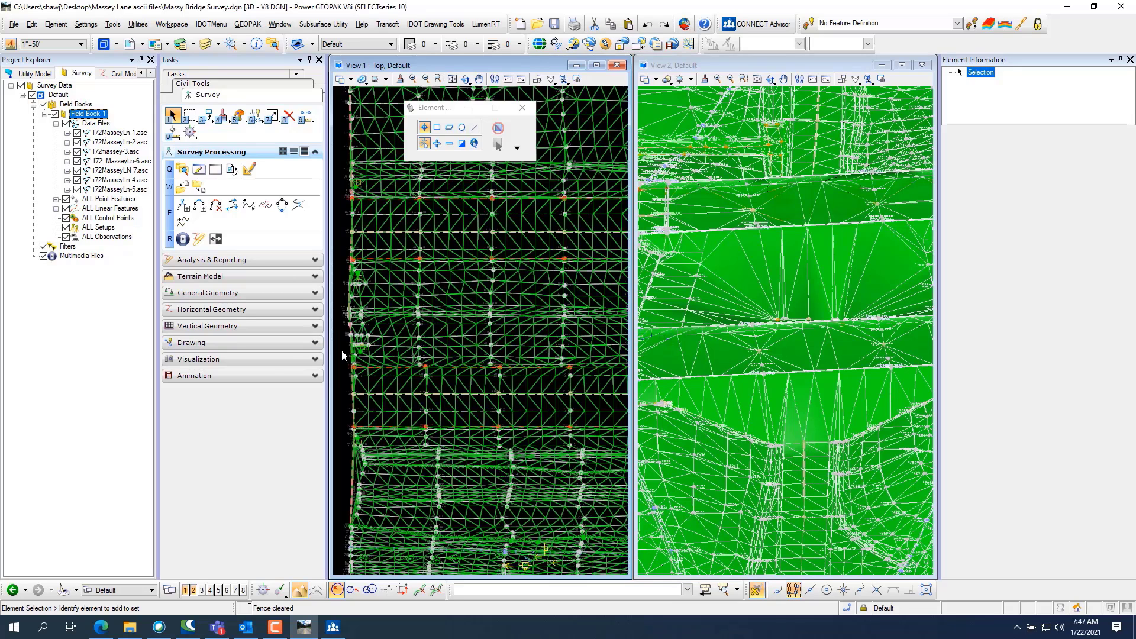